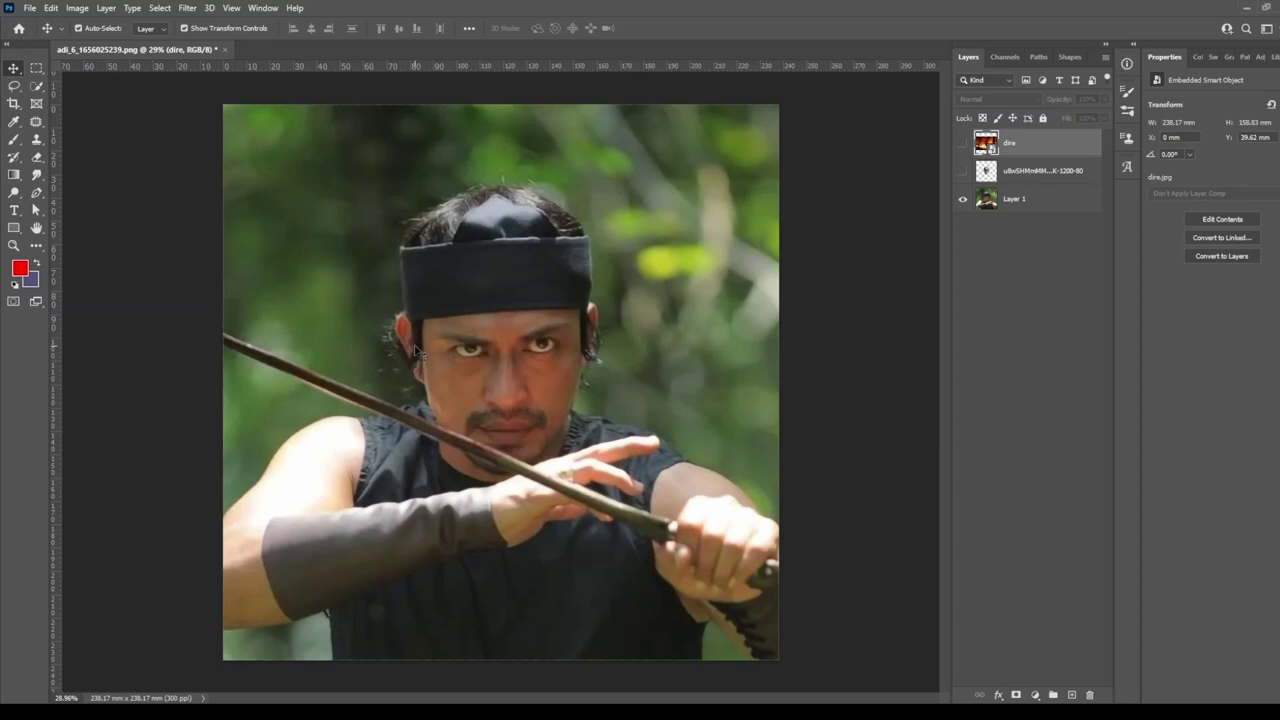
Select Layer 1 and turn the Pen path along the staff into a selection.
click(239, 160)
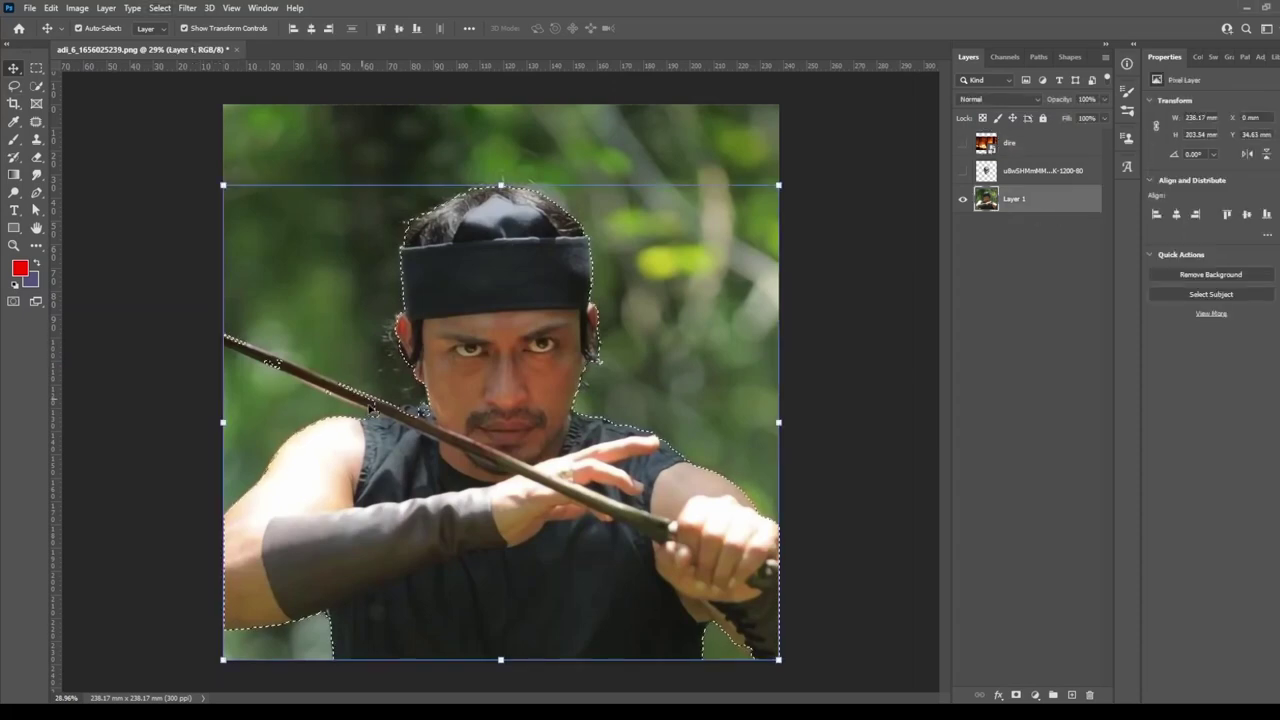
scroll(500, 380, up, 3)
scroll(895, 266, down, 2)
scroll(604, 373, up, 2)
drag(895, 266, 604, 373)
scroll(604, 373, up, 2)
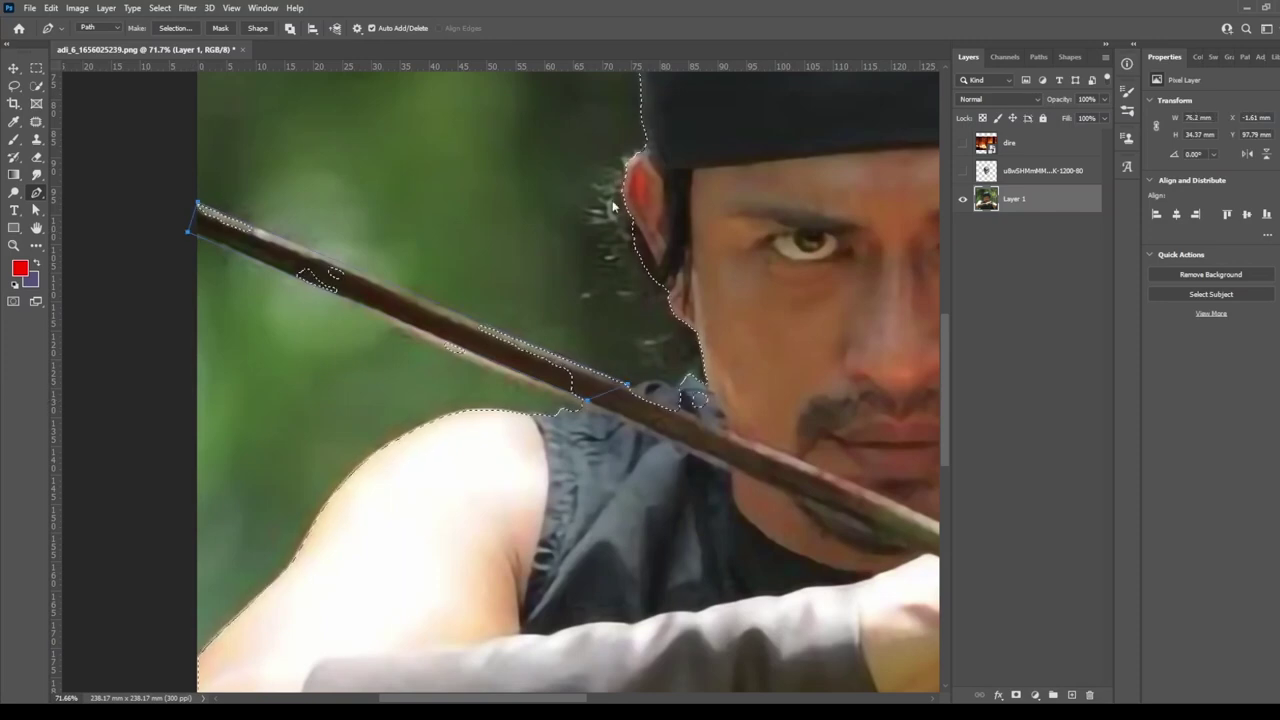
key(ctrl+Return)
Use the Lasso to extend the selection around the ear and the hair on top of the head.
key(l)
scroll(590, 388, up, 5)
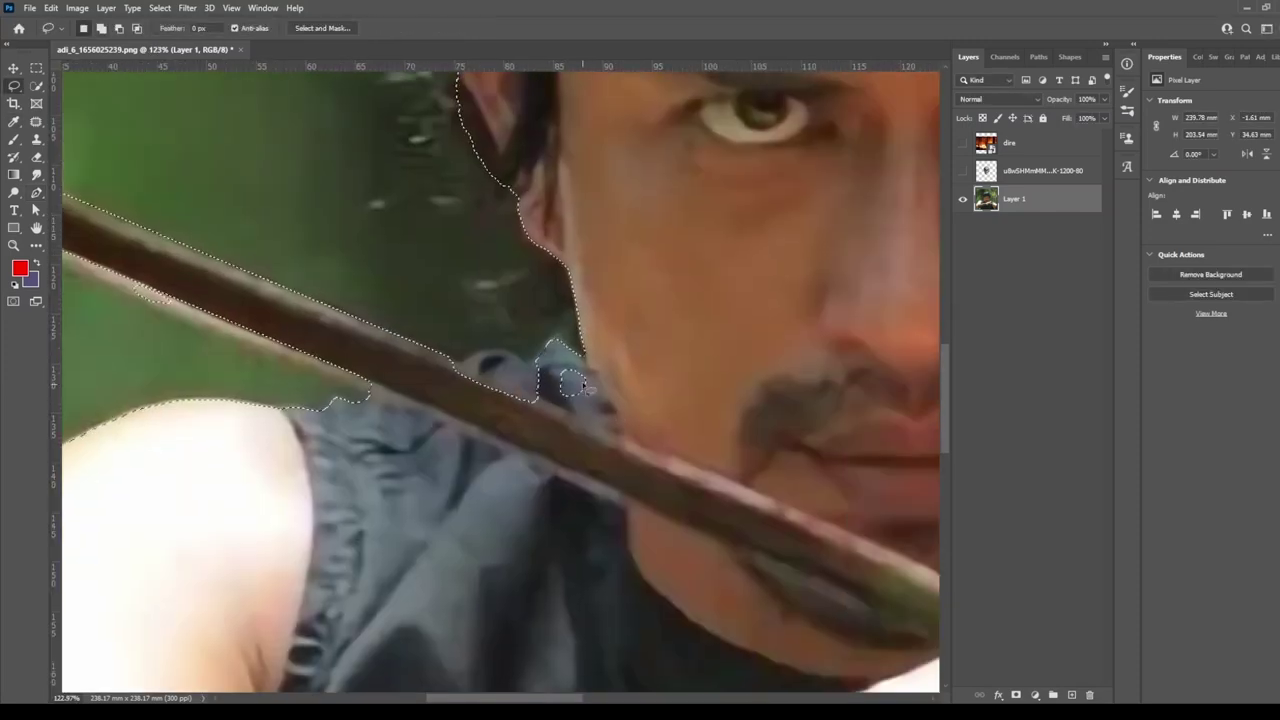
scroll(432, 374, up, 3)
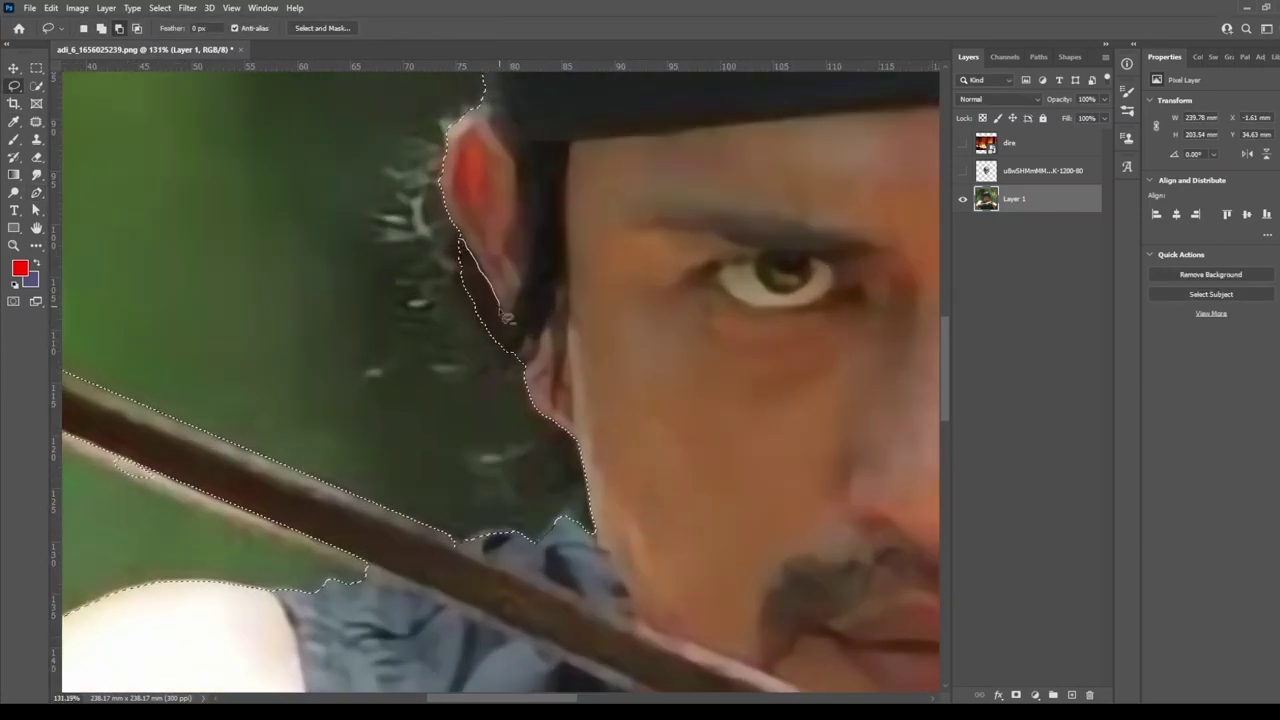
scroll(514, 343, up, 3)
drag(455, 235, 523, 388)
scroll(523, 388, right, 5)
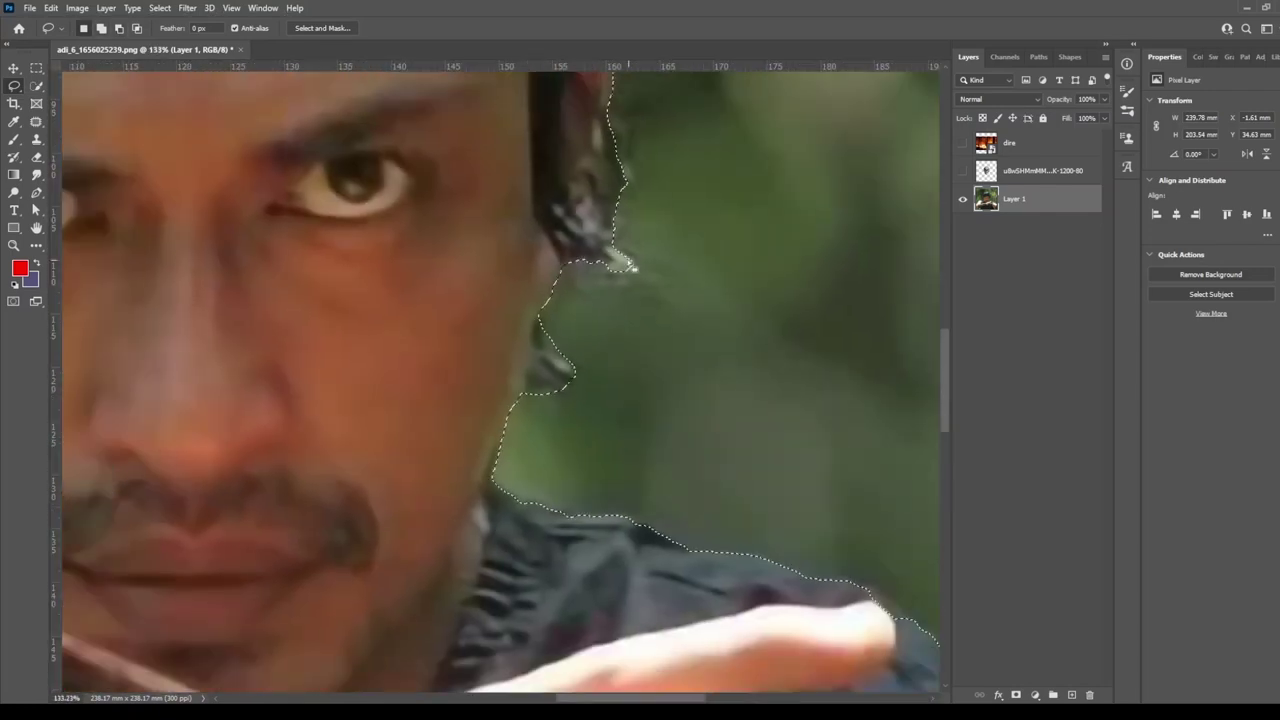
scroll(650, 542, down, 4)
scroll(300, 400, up, 2)
drag(205, 412, 228, 350)
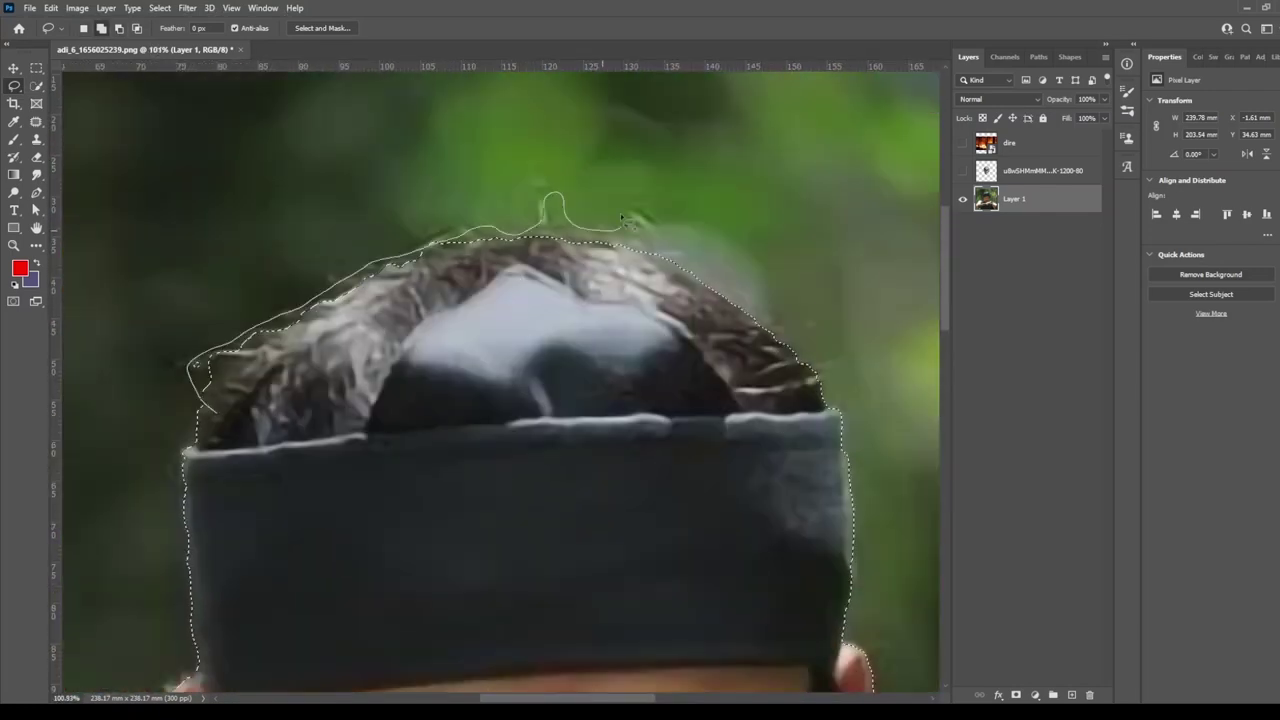
drag(622, 218, 806, 390)
Complete the selection around the lower right hand and mask out the green background.
scroll(577, 183, down, 5)
scroll(482, 372, up, 4)
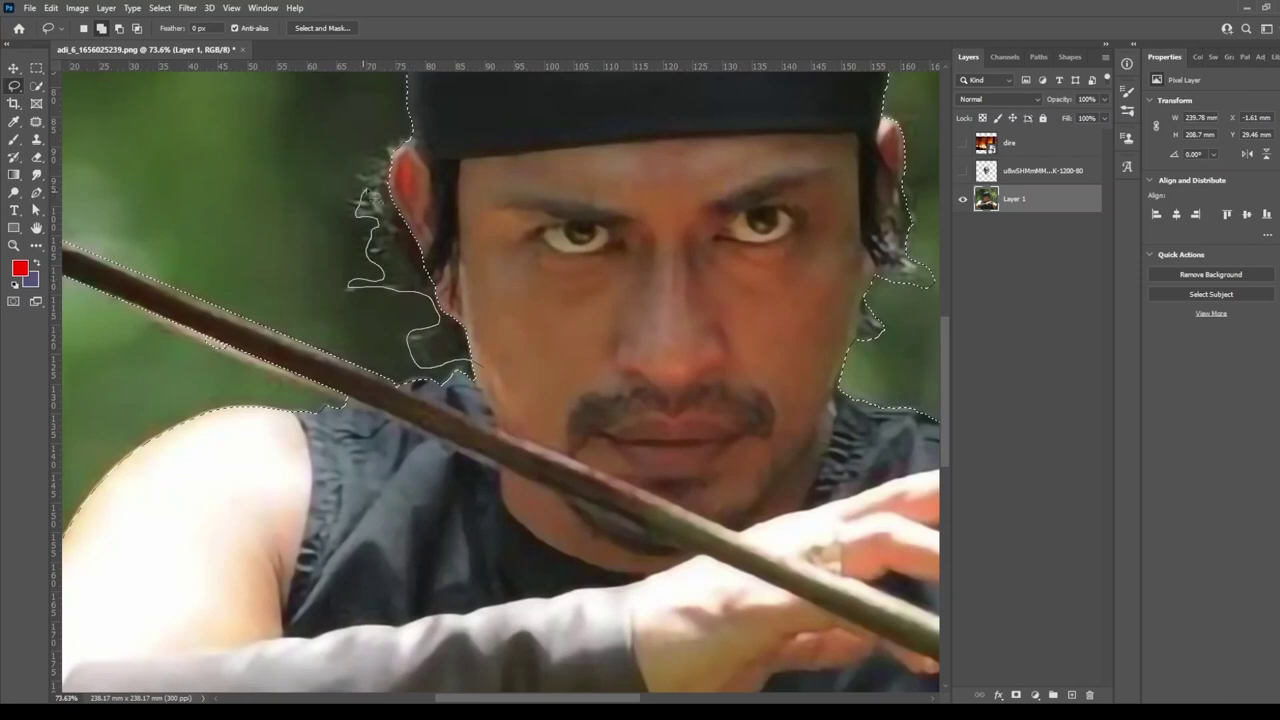
scroll(365, 195, down, 4)
scroll(565, 425, up, 5)
drag(652, 441, 721, 529)
scroll(721, 529, down, 5)
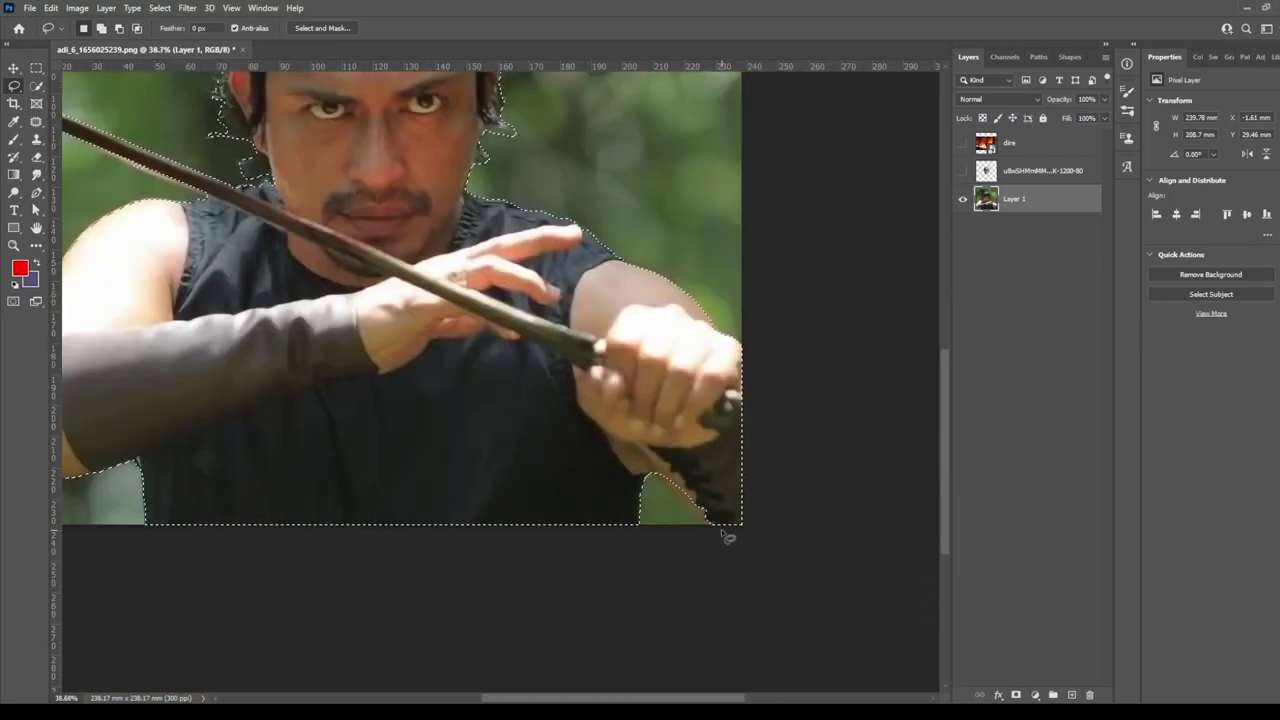
click(1016, 694)
Refine the hair edges in Select and Mask, apply them, and undo the stray red brush marks.
click(1252, 221)
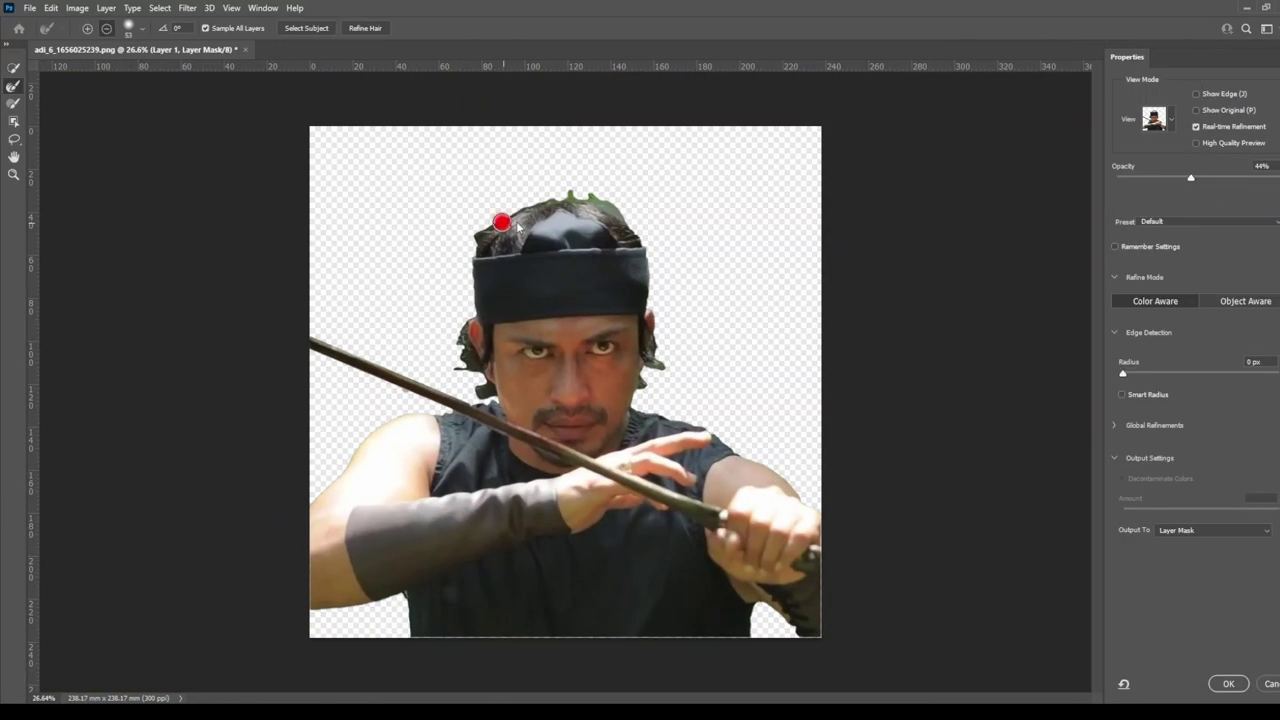
scroll(465, 405, up, 3)
scroll(430, 330, down, 3)
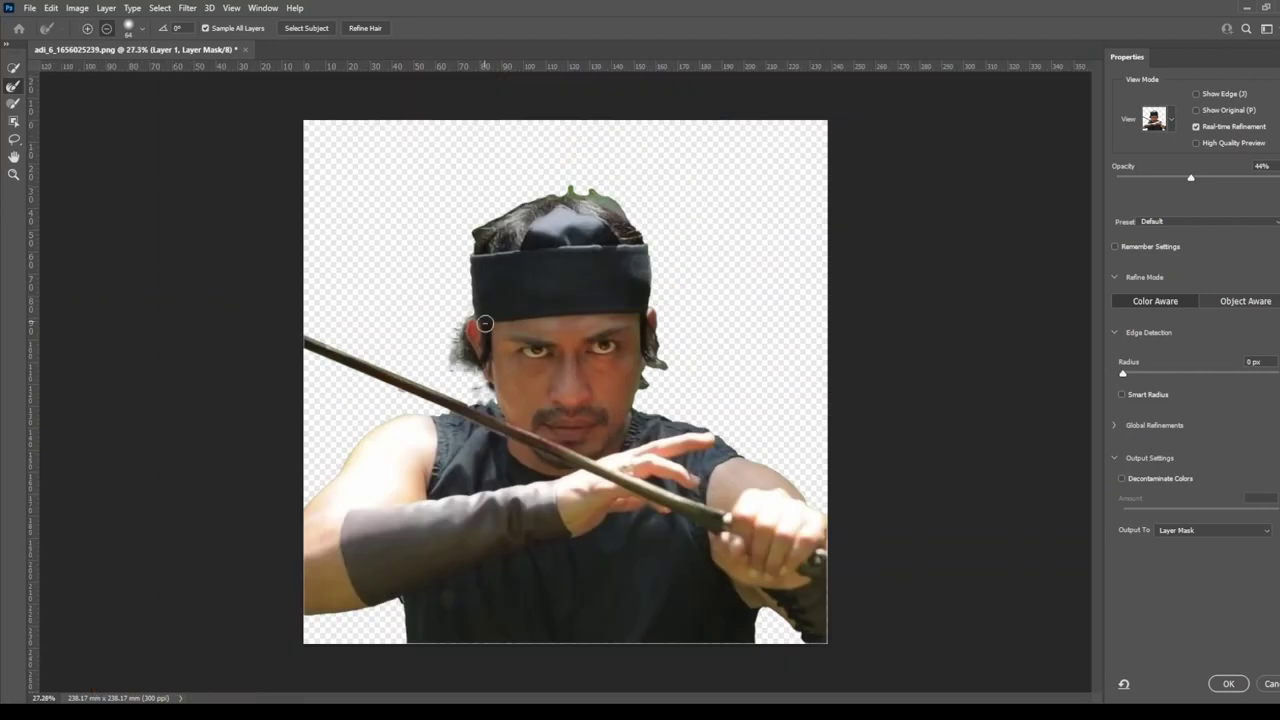
scroll(465, 240, up, 3)
scroll(634, 343, up, 2)
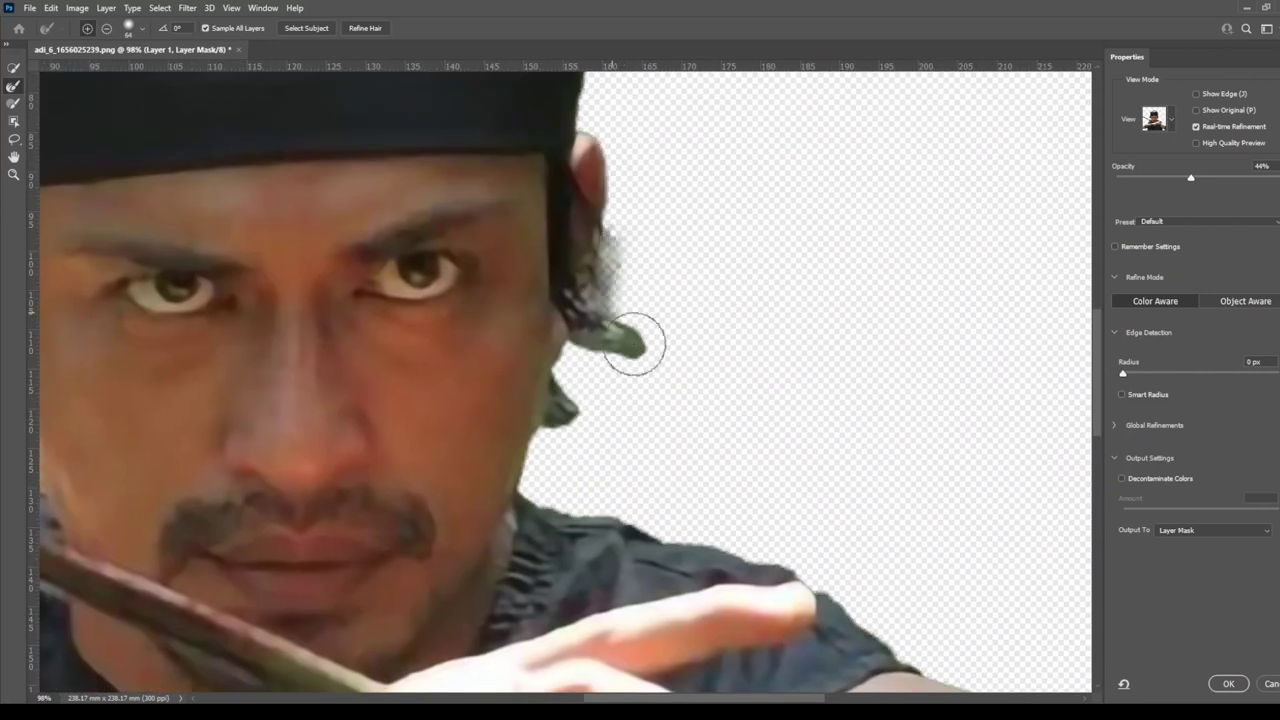
scroll(647, 343, down, 2)
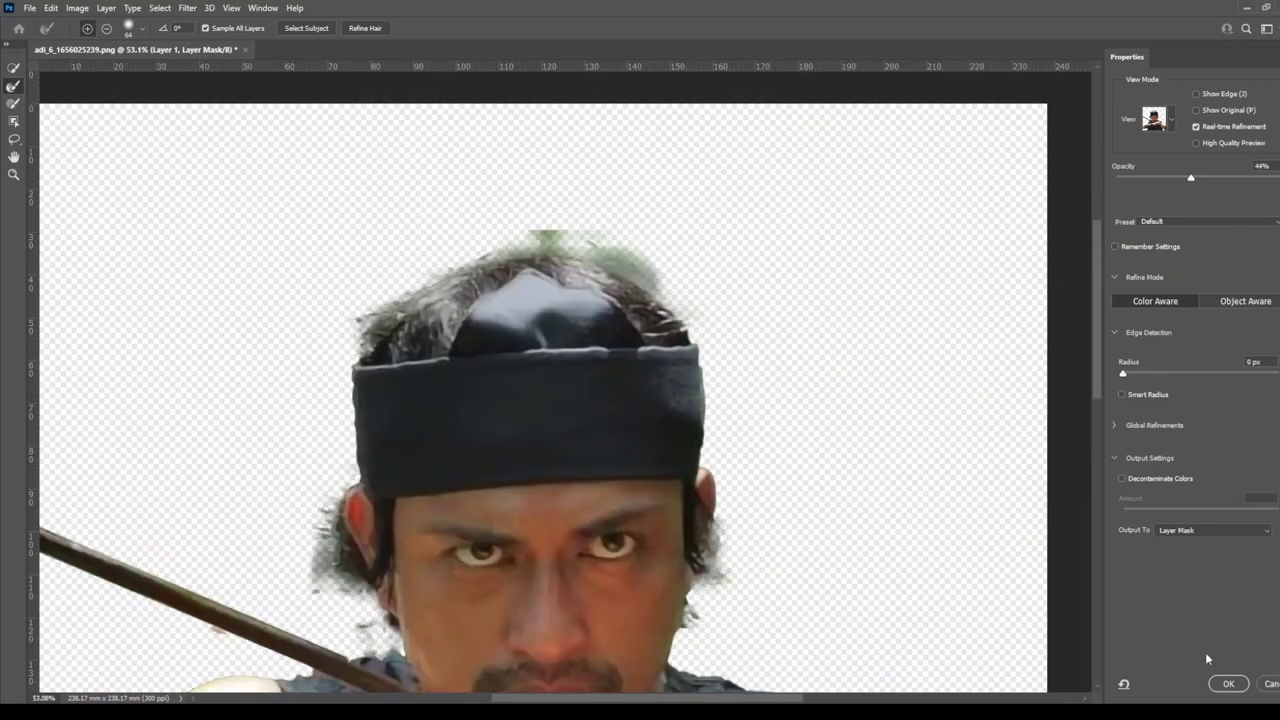
click(1228, 685)
scroll(543, 275, up, 3)
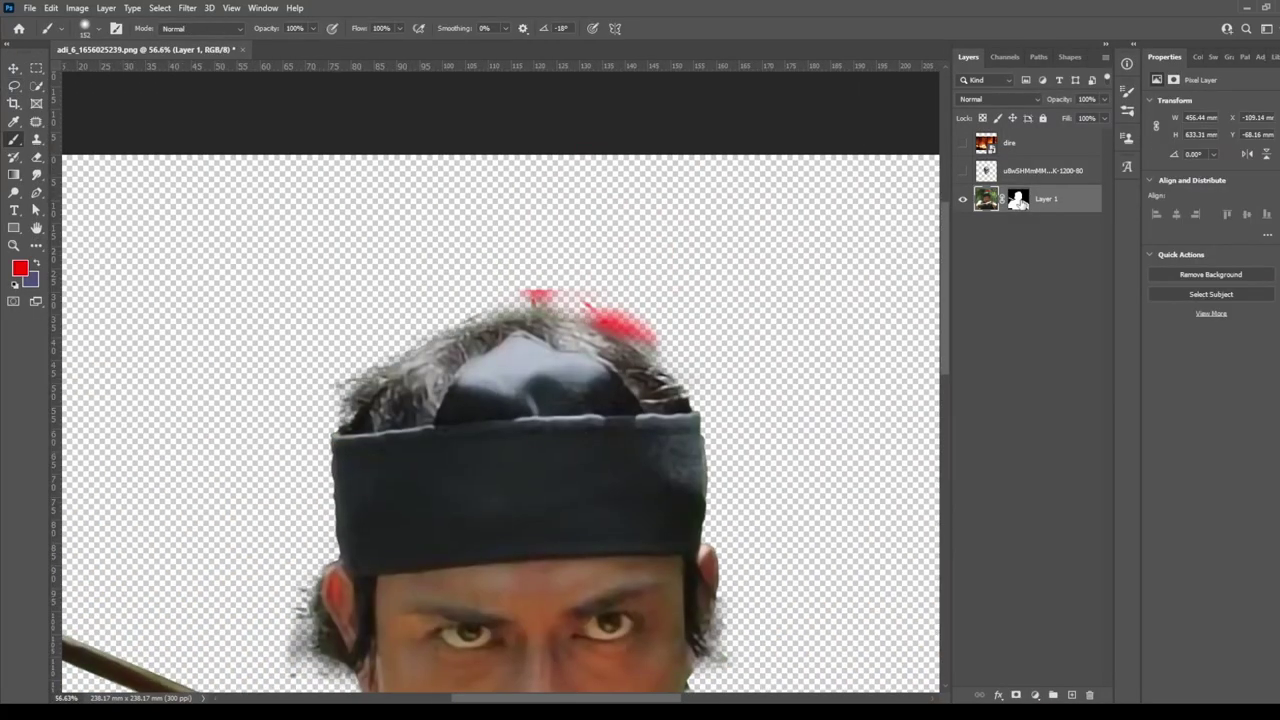
key(ctrl+z)
key(ctrl+0)
Show the 'dire' fire layer, enlarge it to fill the canvas, and send it behind Layer 1.
click(1040, 142)
click(962, 142)
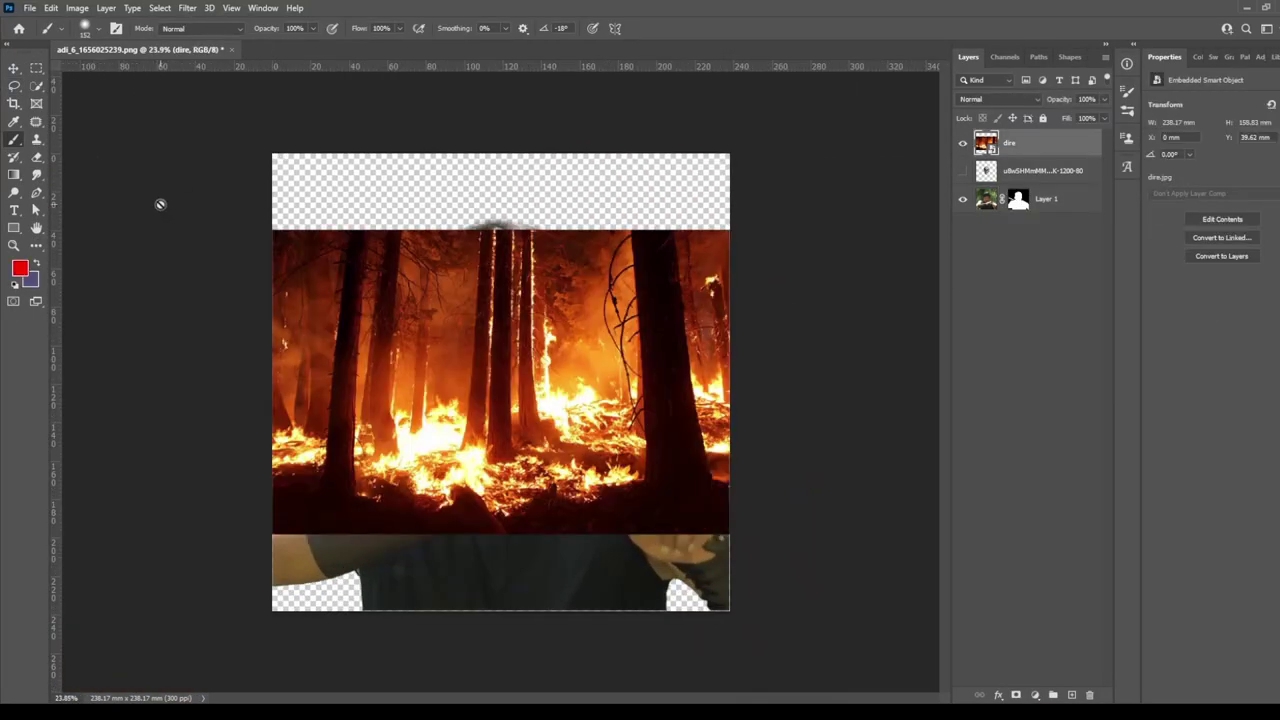
key(ctrl+t)
drag(272, 230, 146, 146)
key(Return)
key(ctrl+shift+bracketleft)
key(v)
click(1046, 171)
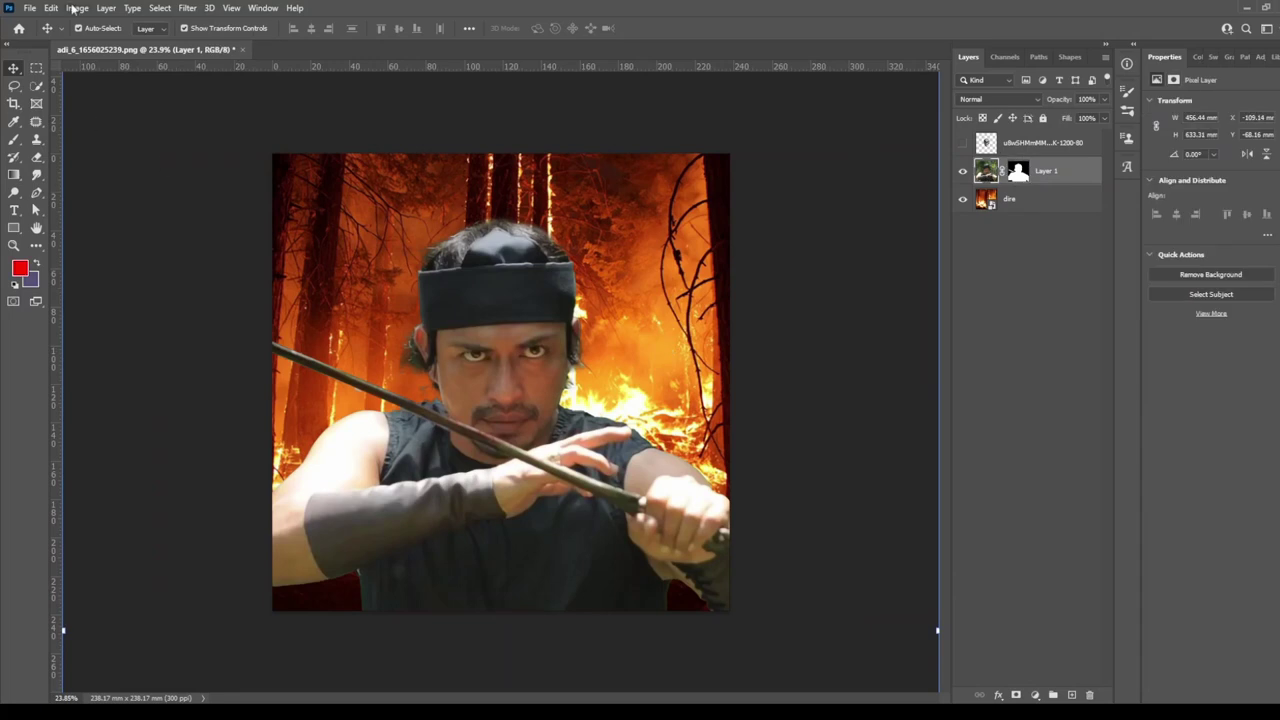
Darken the man's layer and add a darkening Curves adjustment above it.
key(i)
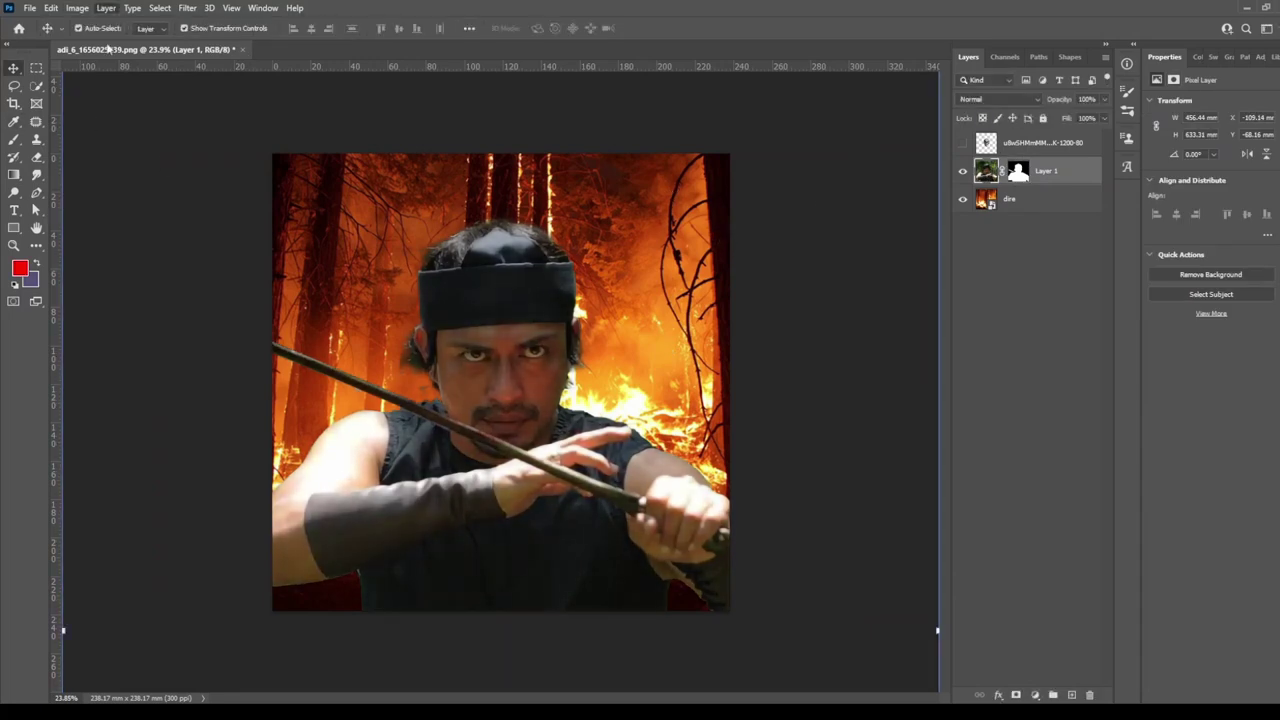
key(i)
key(Return)
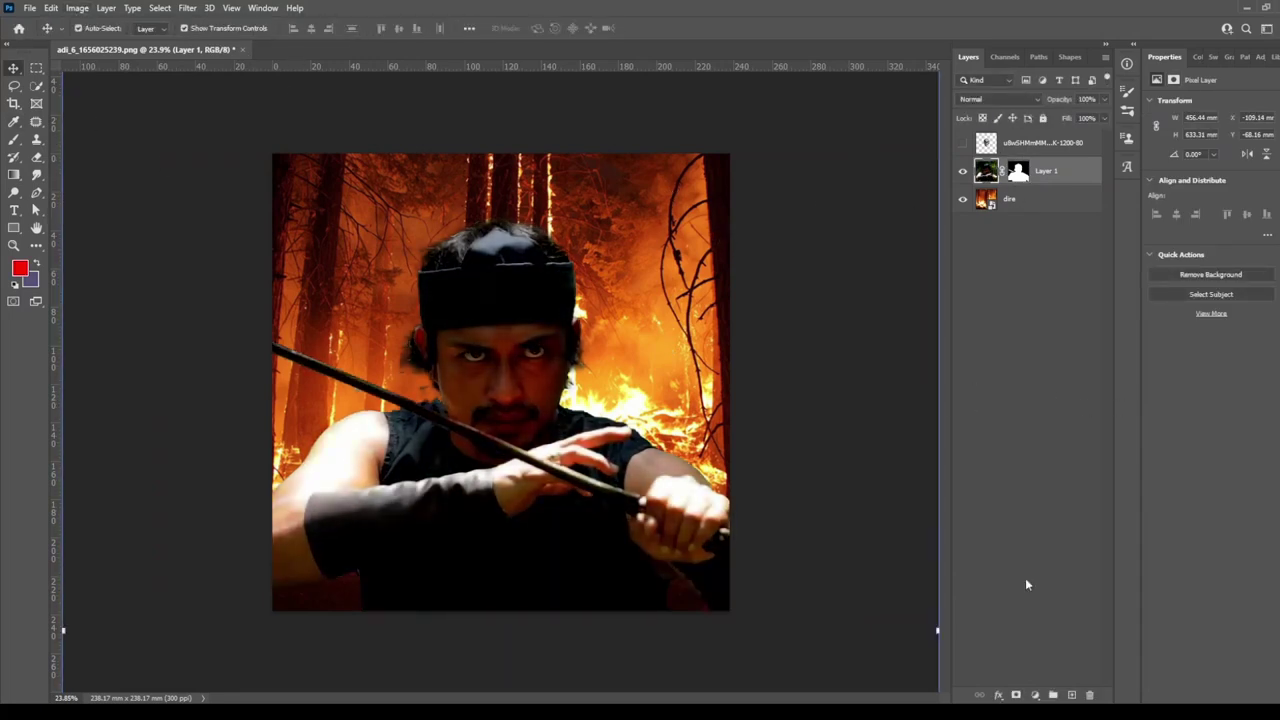
key(ctrl+m)
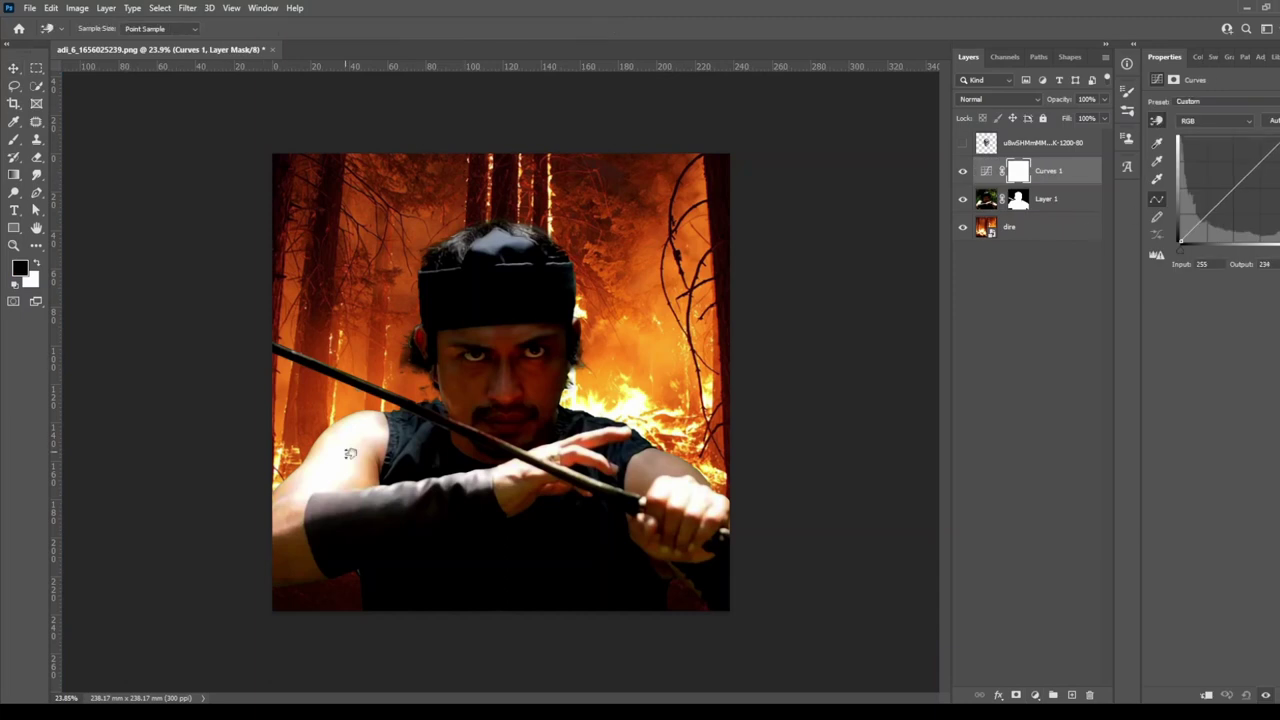
drag(350, 453, 366, 523)
Invert the Curves mask, paint the darkening back over the face, and add a red Solid Color fill.
key(ctrl+i)
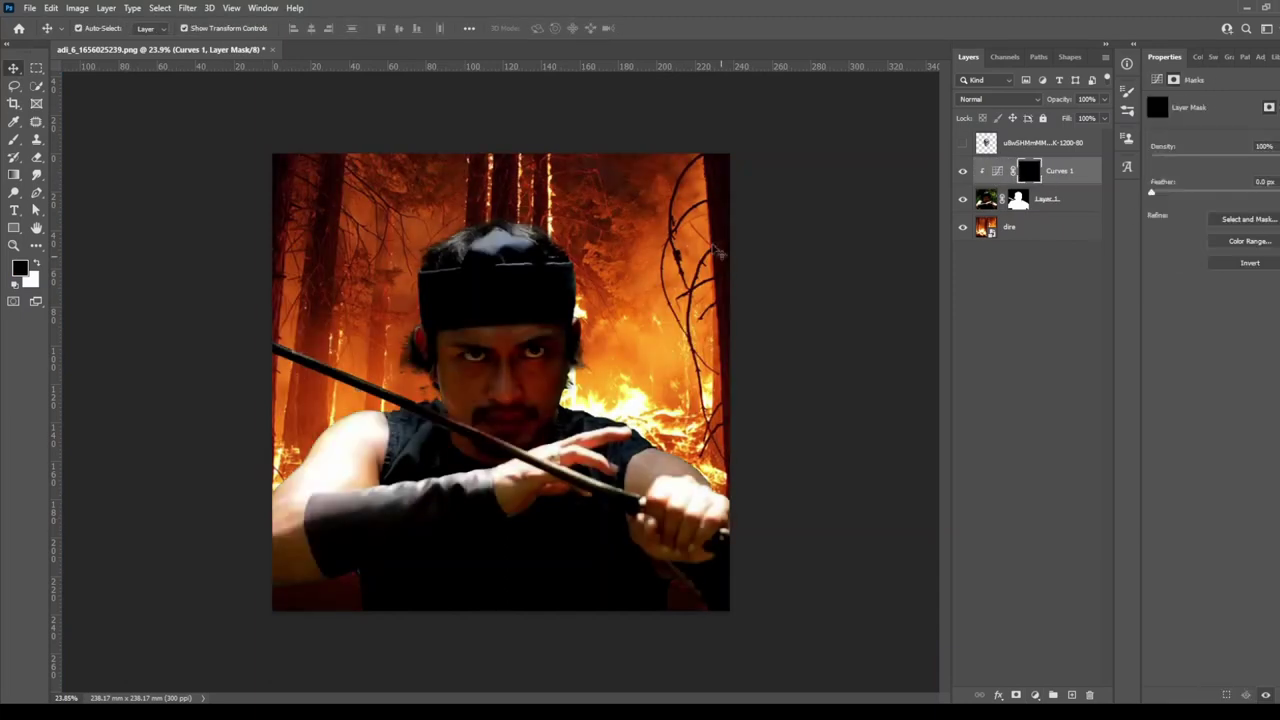
key(b)
key(x)
click(503, 429)
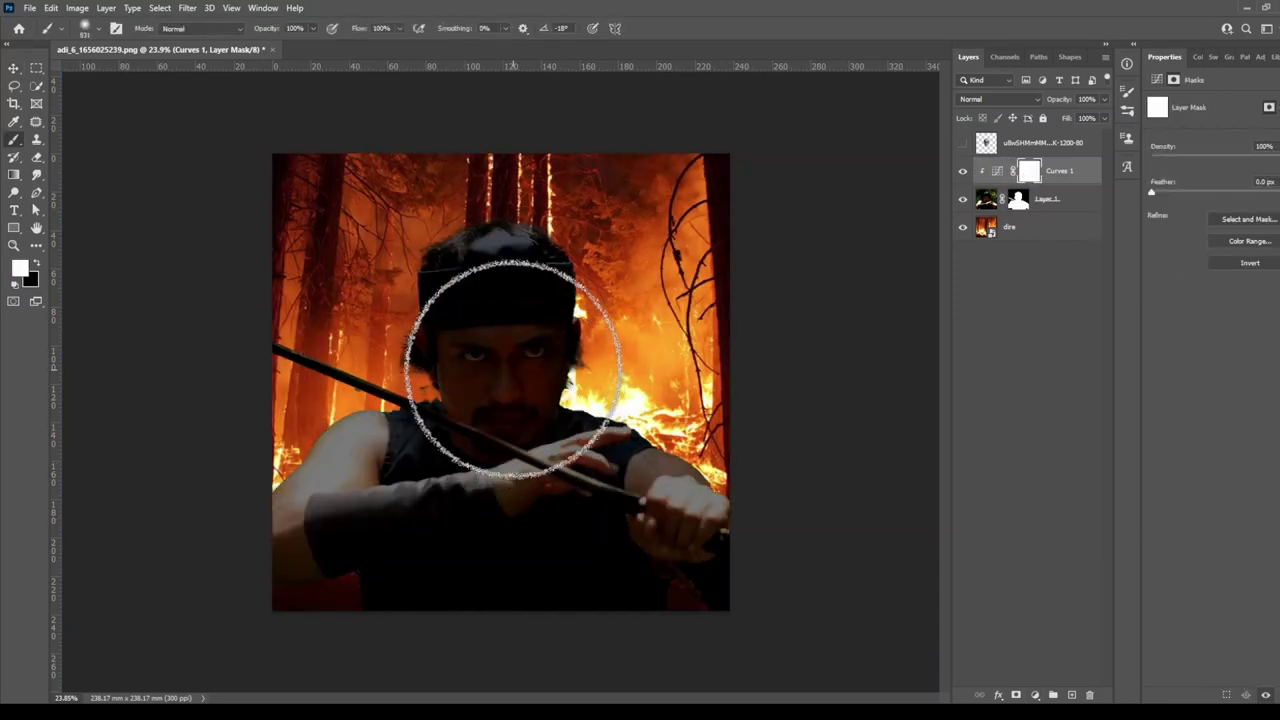
key(x)
click(513, 368)
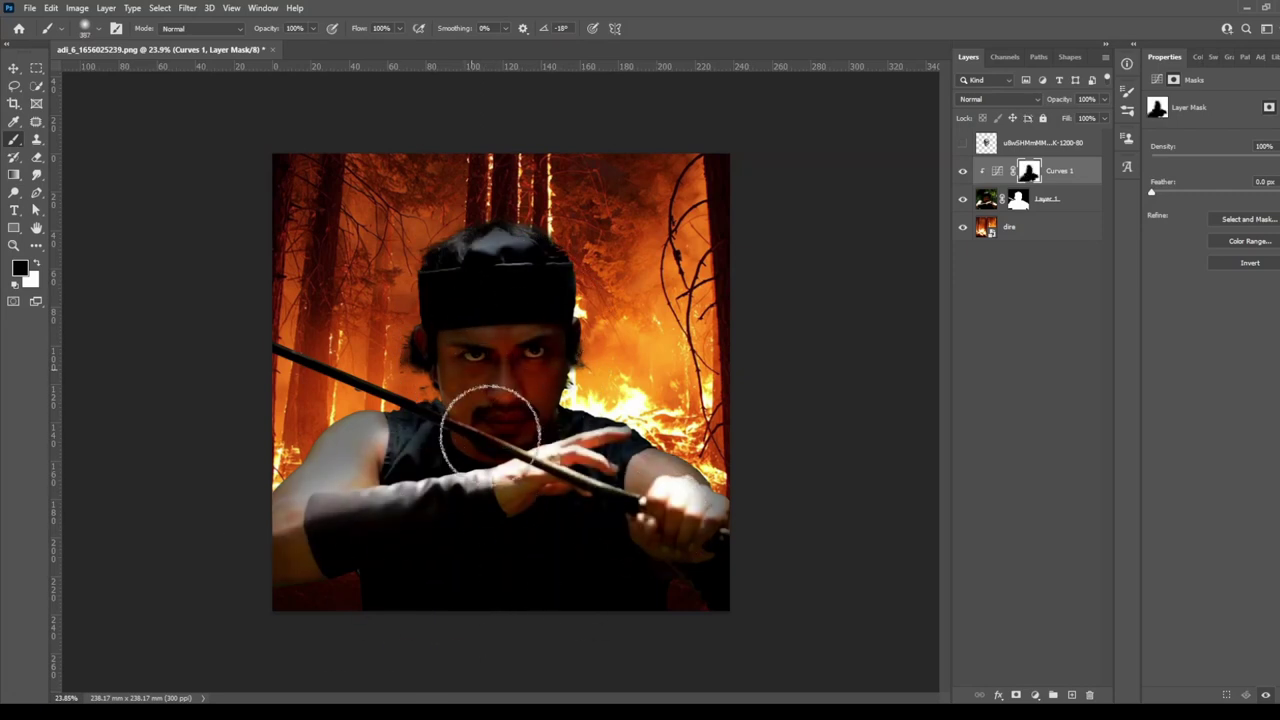
mouse_move(490, 430)
mouse_down()
mouse_move(586, 514)
mouse_move(357, 500)
mouse_up()
scroll(514, 457, up, 2)
click(1070, 178)
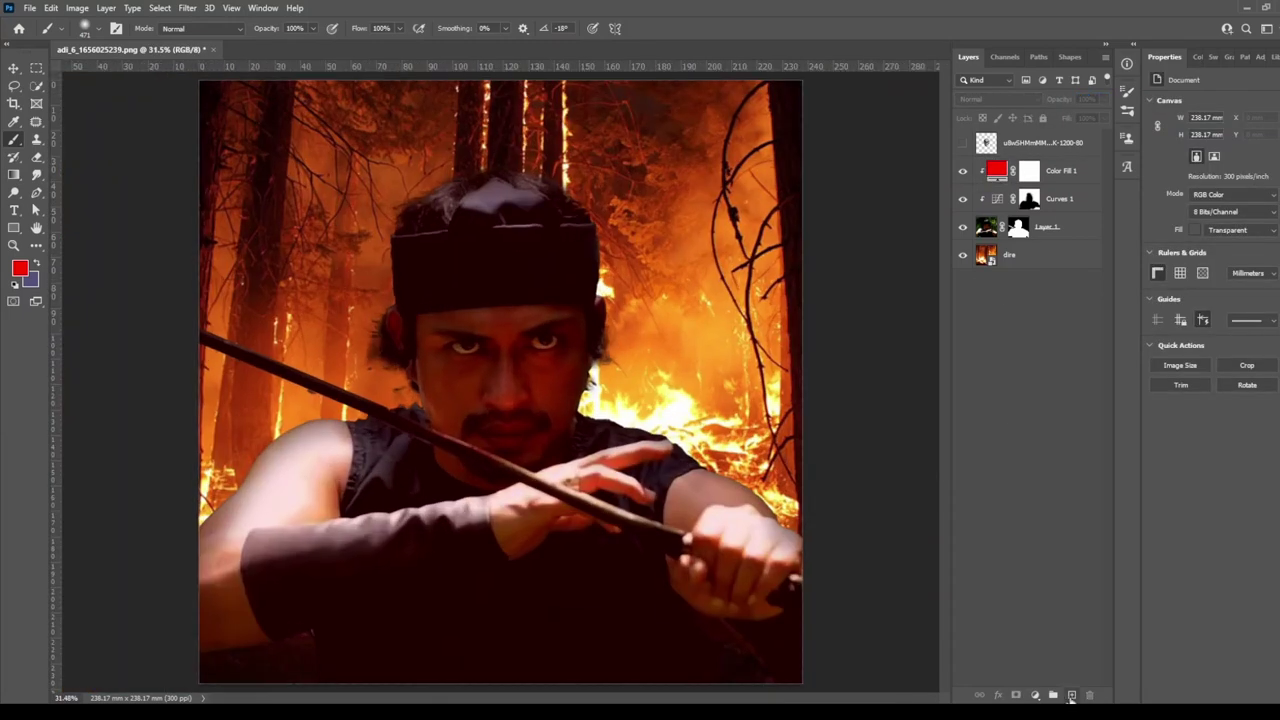
Add a new layer and paint red along the right shoulder edge, undoing the stray strokes.
click(1071, 694)
scroll(371, 443, up, 3)
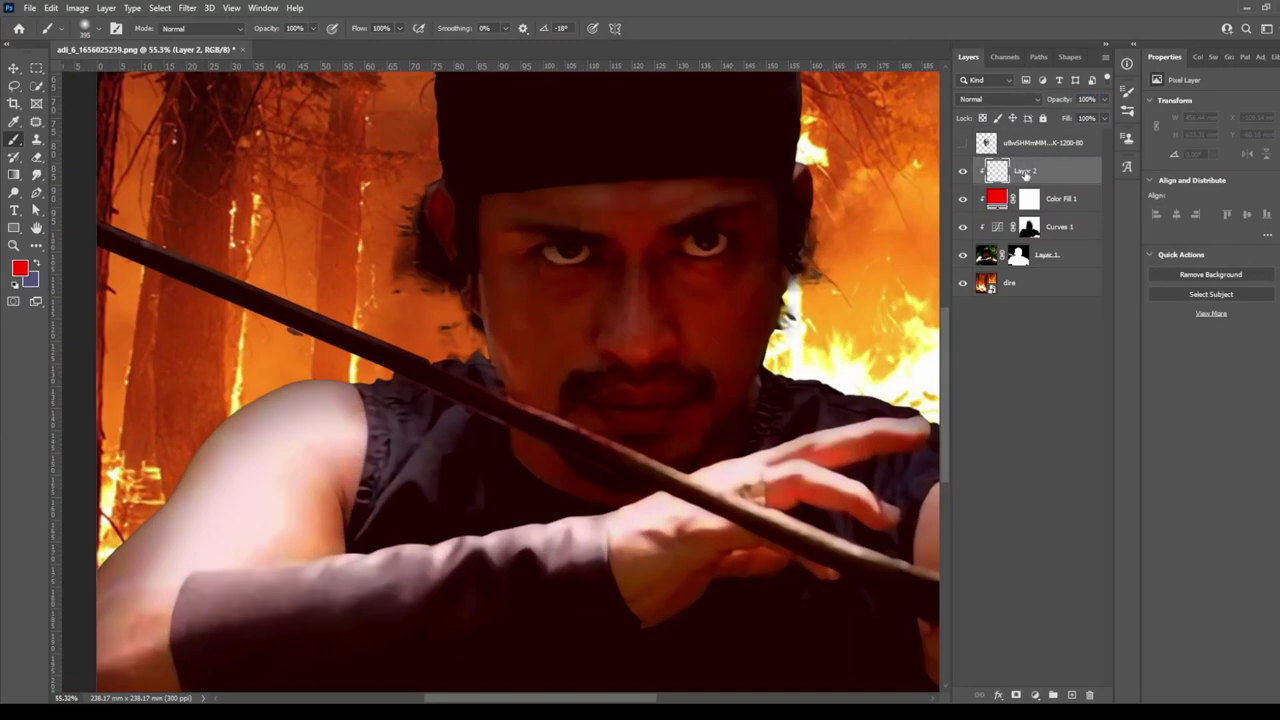
mouse_move(385, 378)
mouse_down()
mouse_move(100, 590)
mouse_move(490, 330)
mouse_up()
key(ctrl+z)
drag(100, 225, 400, 365)
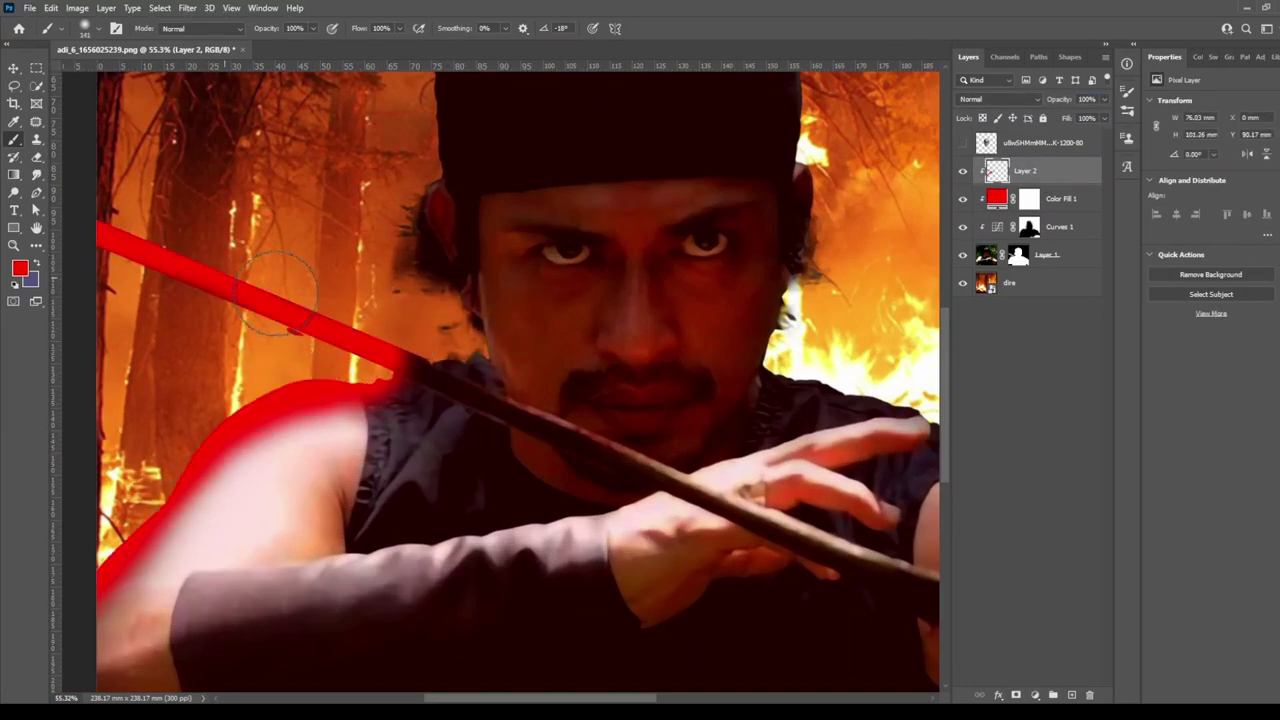
key(ctrl+z)
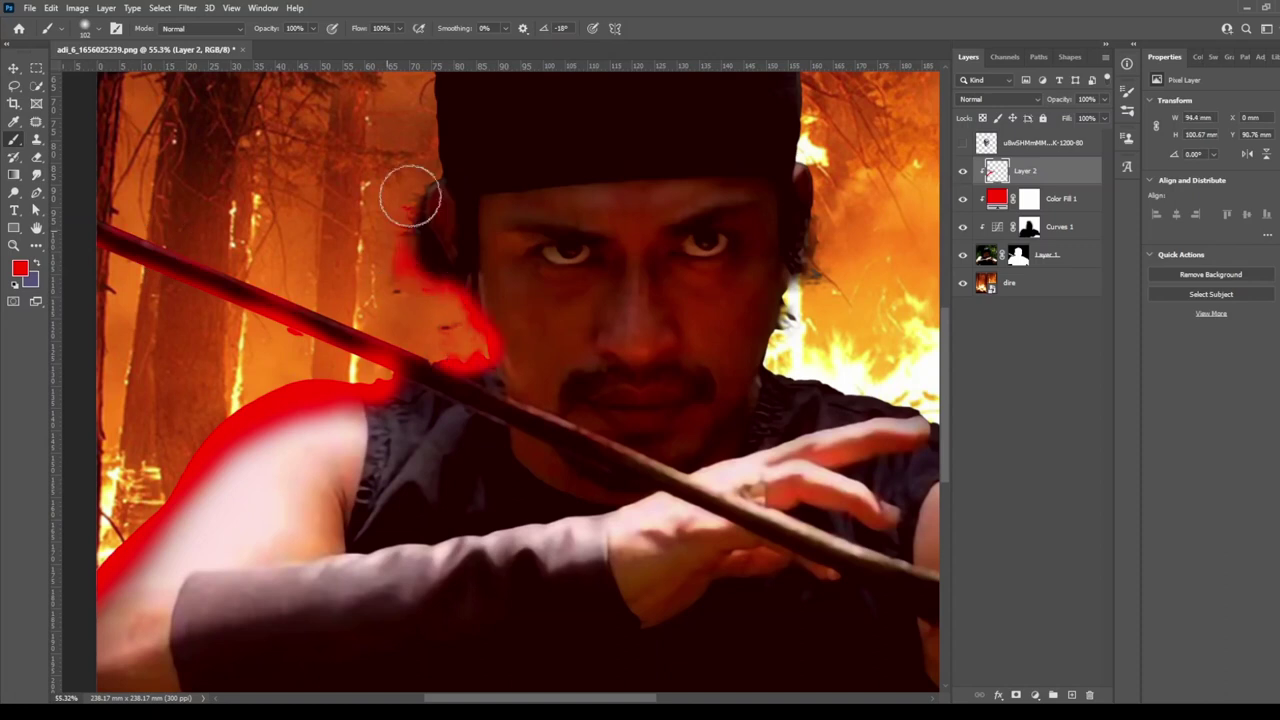
scroll(410, 197, up, 5)
scroll(748, 612, down, 5)
drag(530, 318, 752, 425)
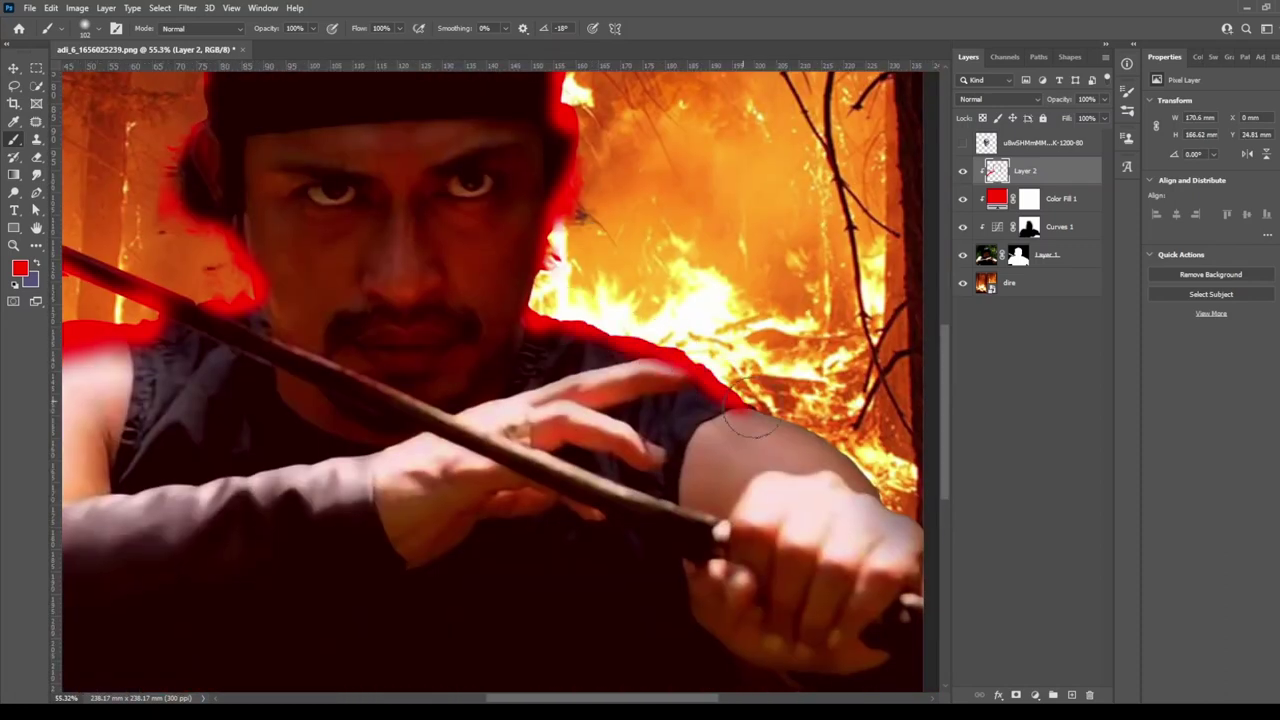
alt+scroll(828, 472, up, 3)
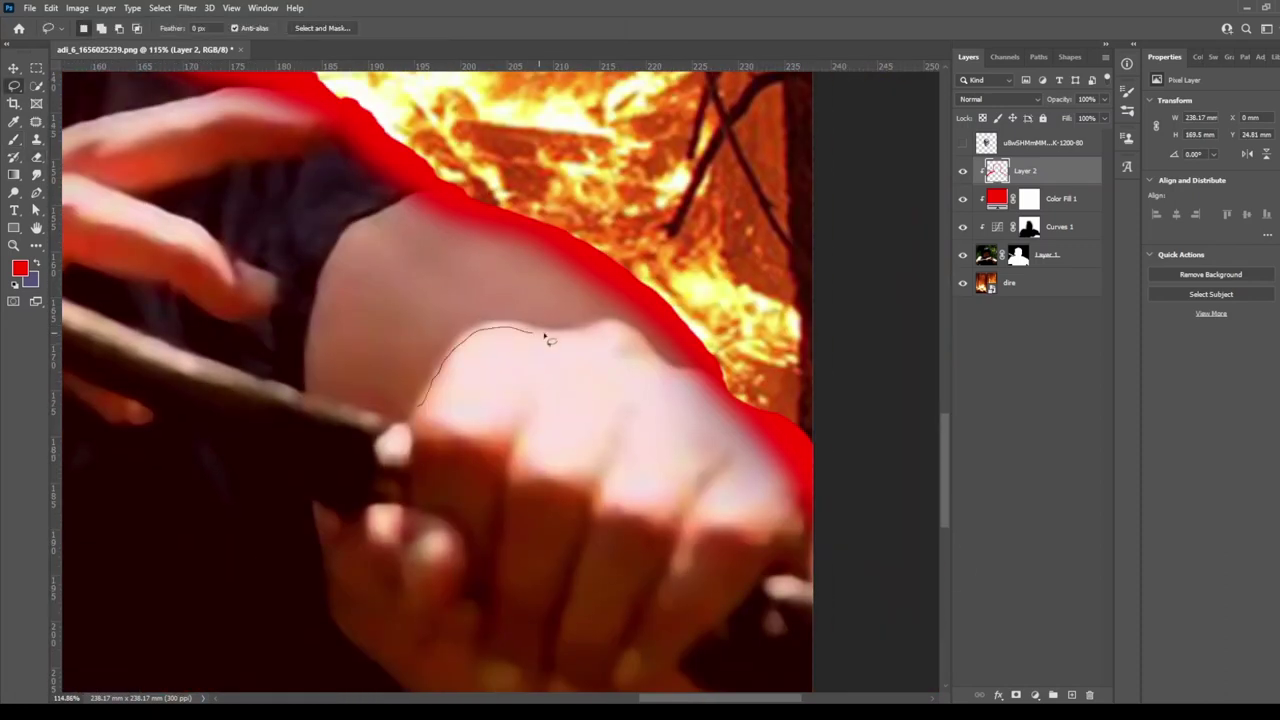
Lasso the fist's top edge, paint a red glow inside it, and set Layer 2 to 52% opacity.
drag(808, 437, 400, 470)
key(b)
drag(443, 371, 675, 357)
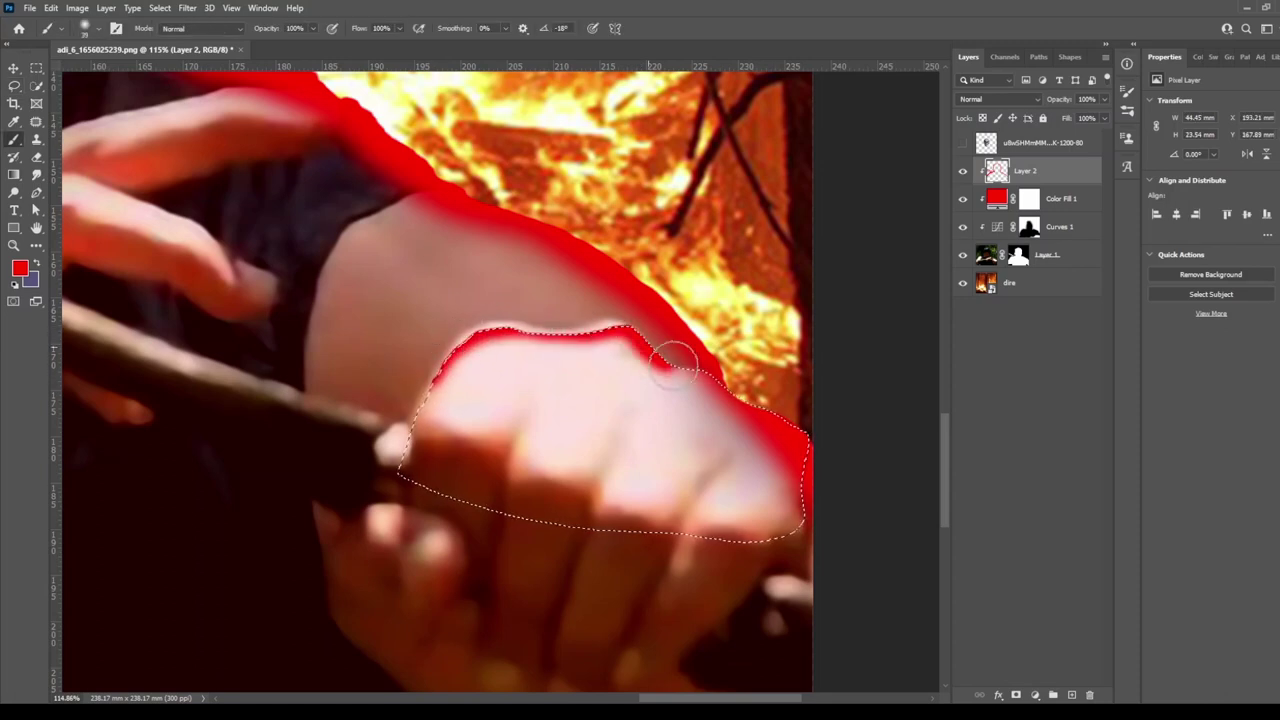
click(14, 86)
key(ctrl+z)
key(ctrl+z)
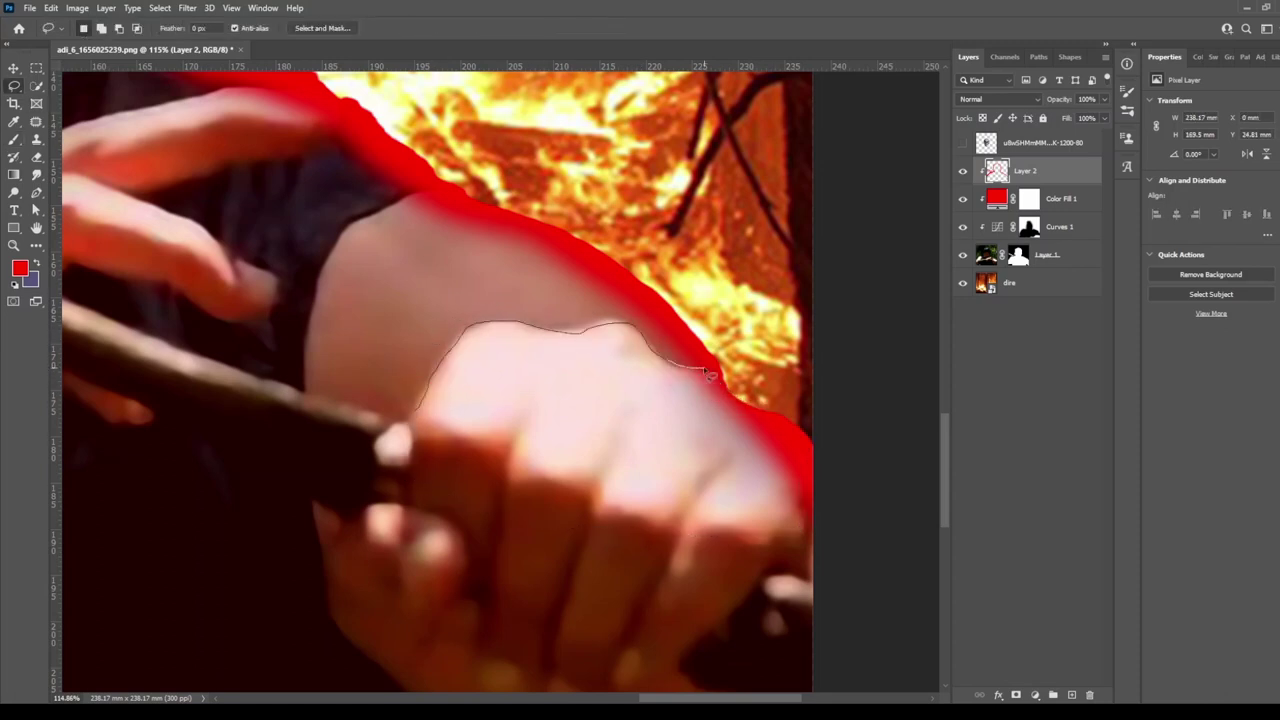
alt+scroll(709, 373, up, 3)
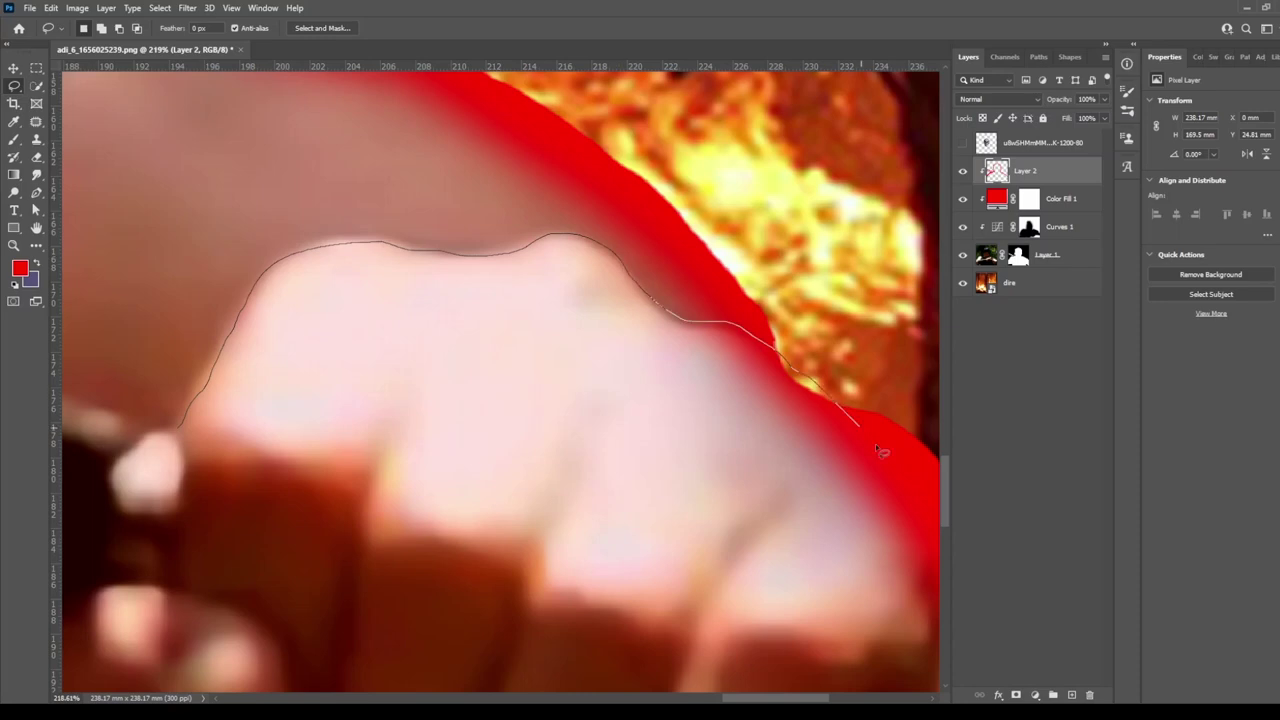
drag(880, 451, 560, 600)
key(b)
drag(271, 262, 720, 320)
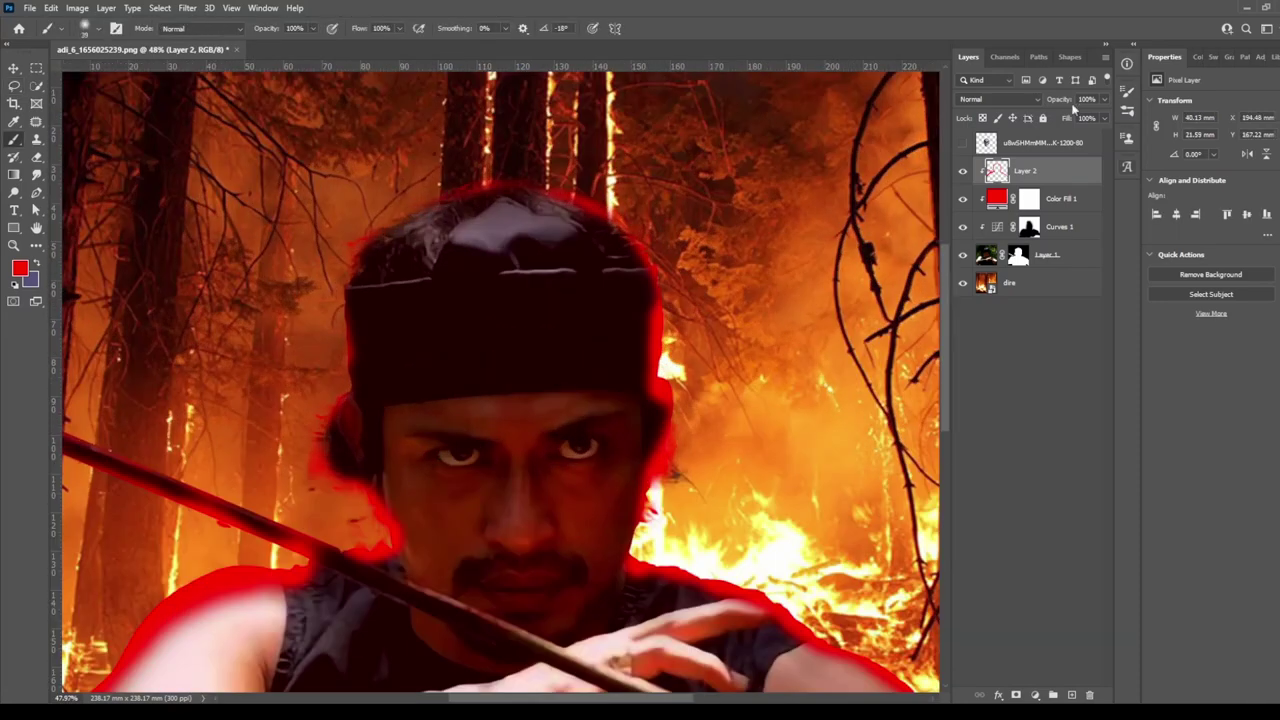
drag(1074, 92, 1030, 95)
alt+scroll(843, 360, down, 2)
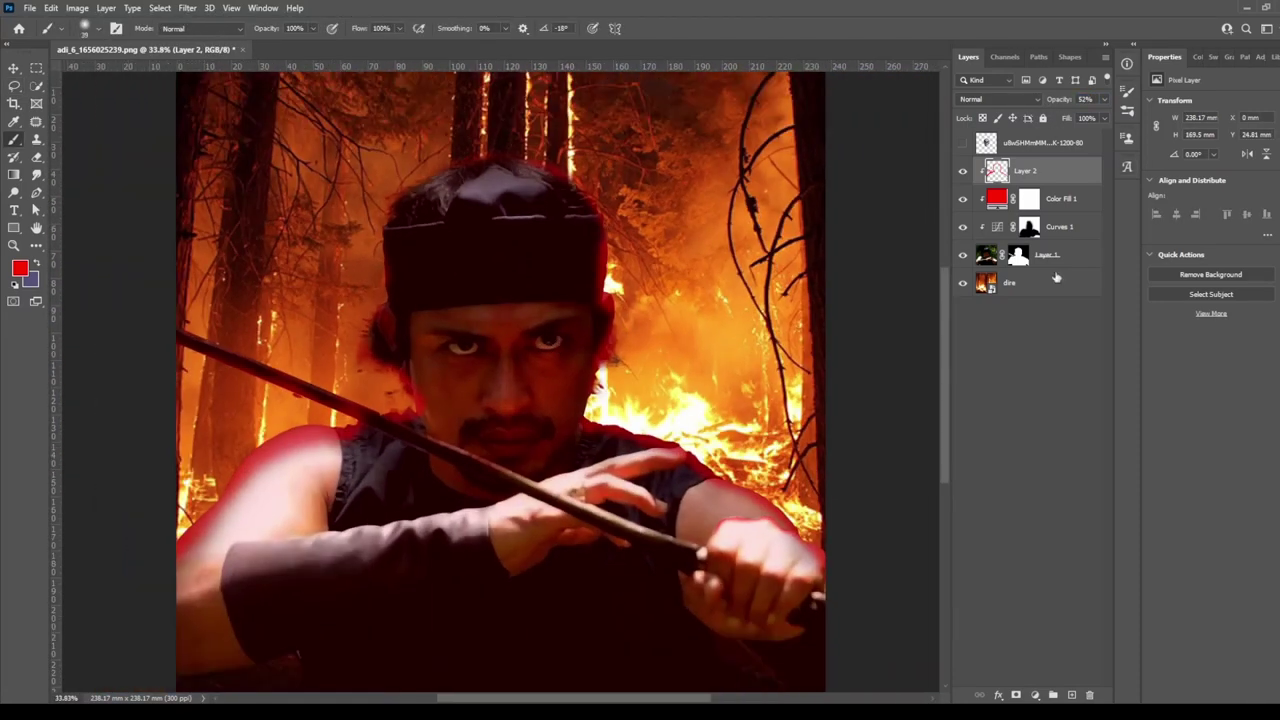
click(1056, 280)
Gaussian-blur the 'dire' background, raise the red glow to 81%, and duplicate it at 7% opacity.
key(ctrl+alt+f)
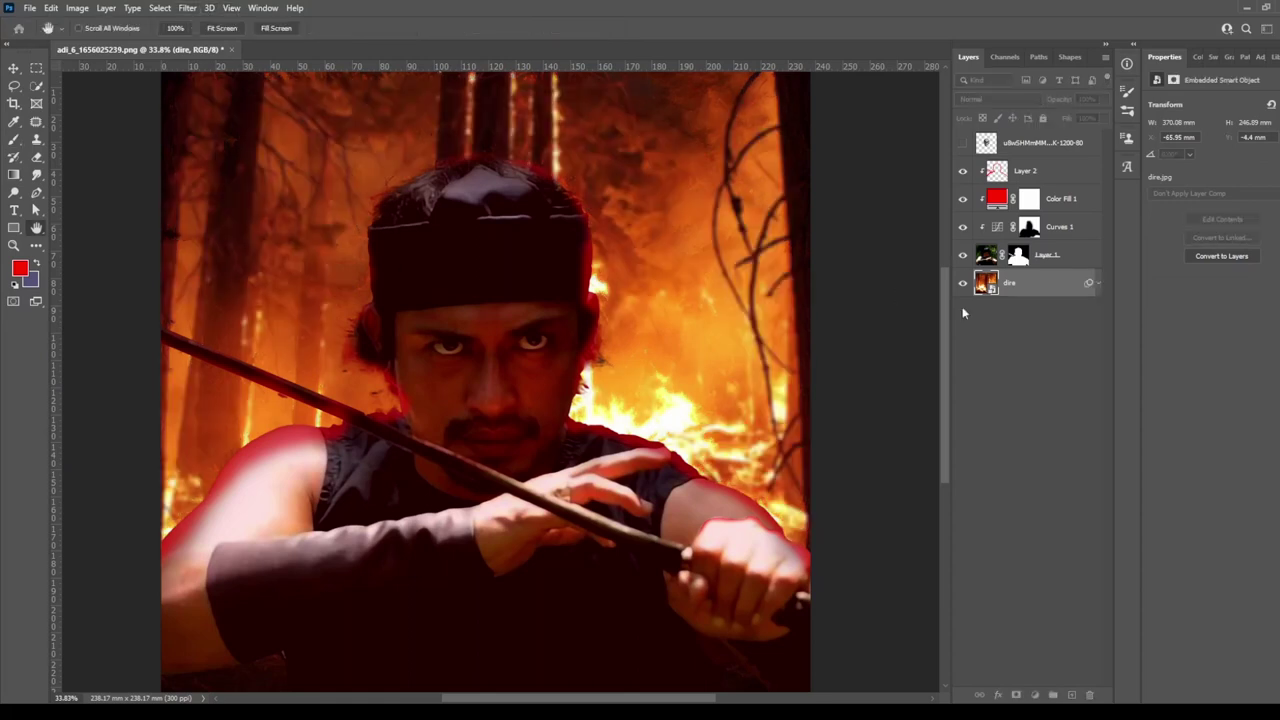
scroll(555, 439, down, 2)
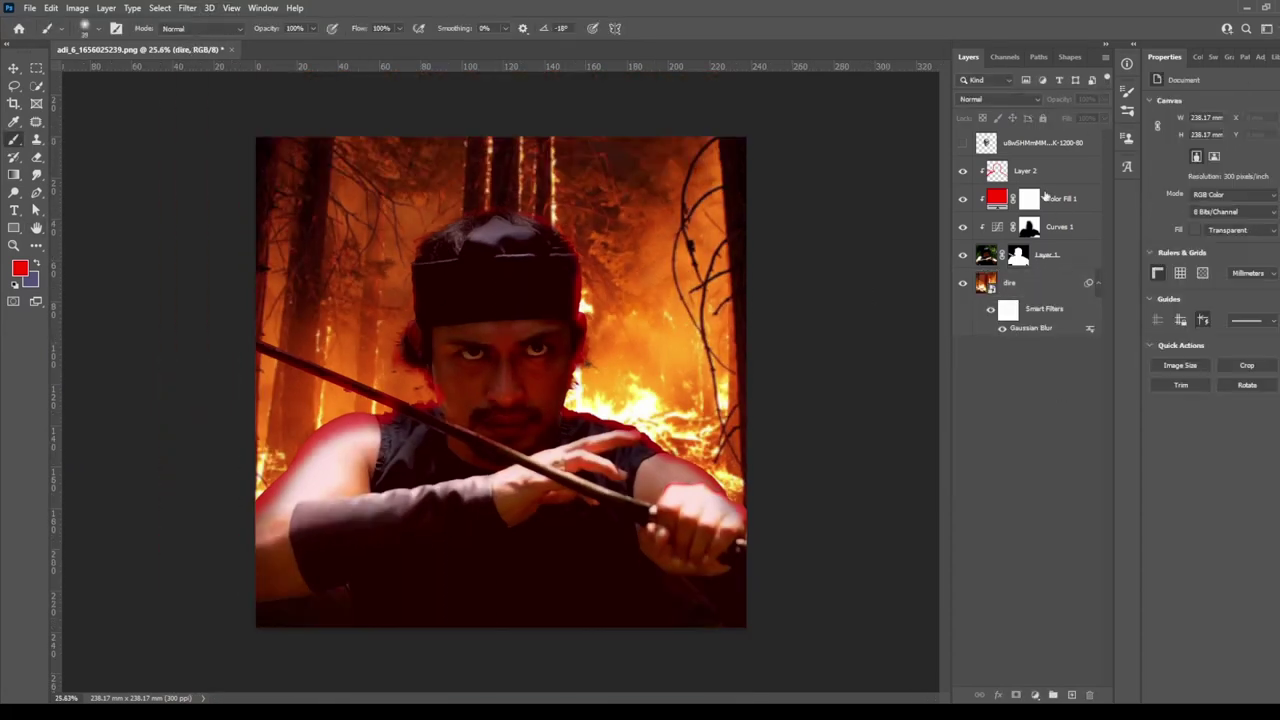
key(alt+bracketright)
drag(1052, 99, 1047, 99)
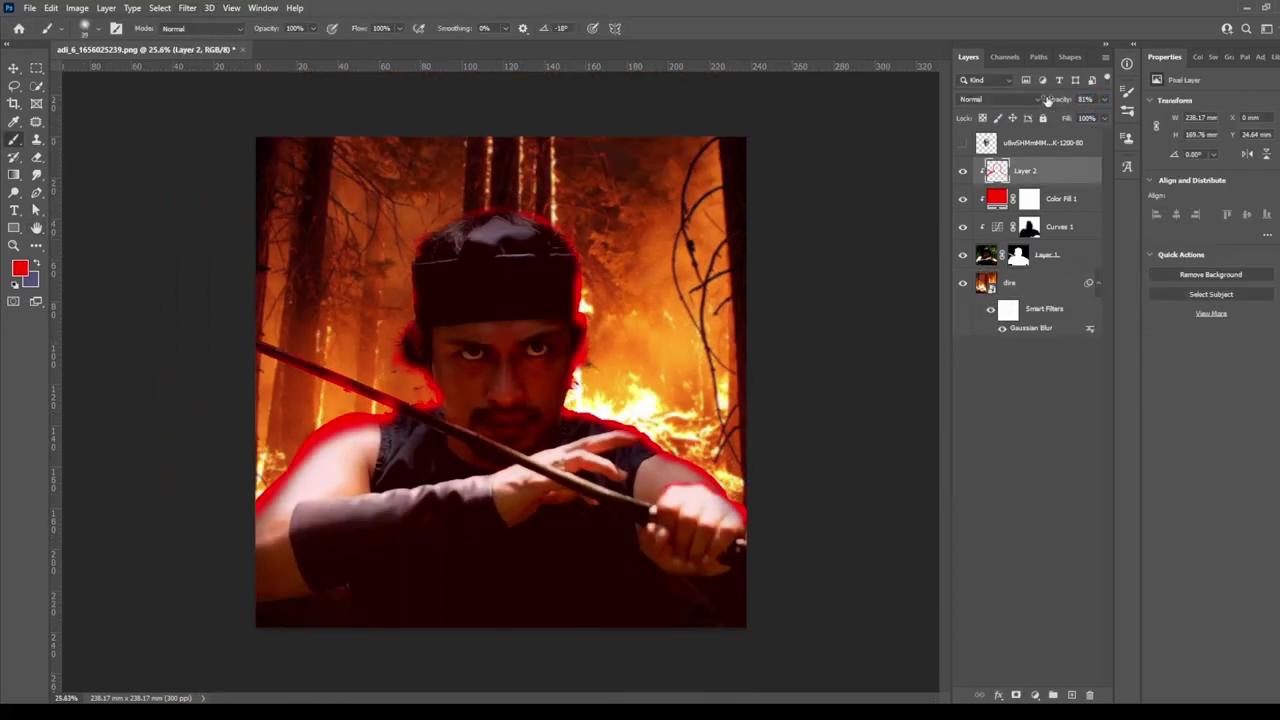
key(ctrl+j)
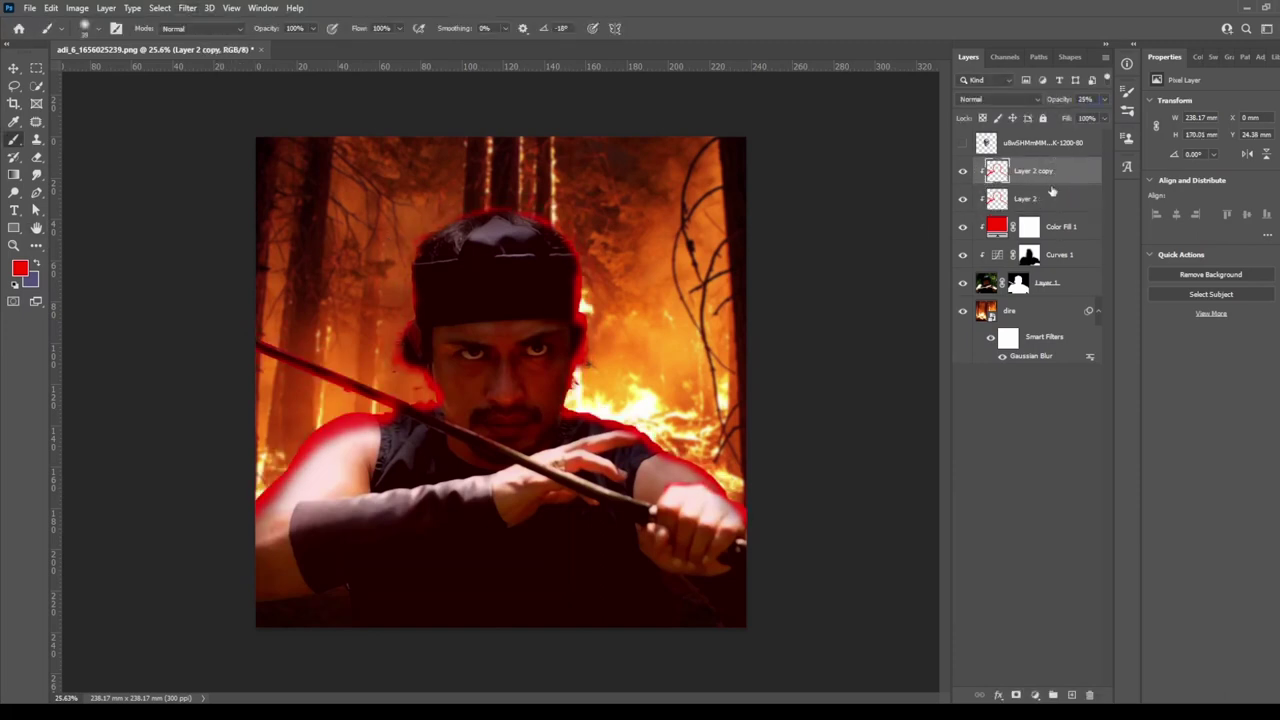
drag(1056, 100, 1045, 104)
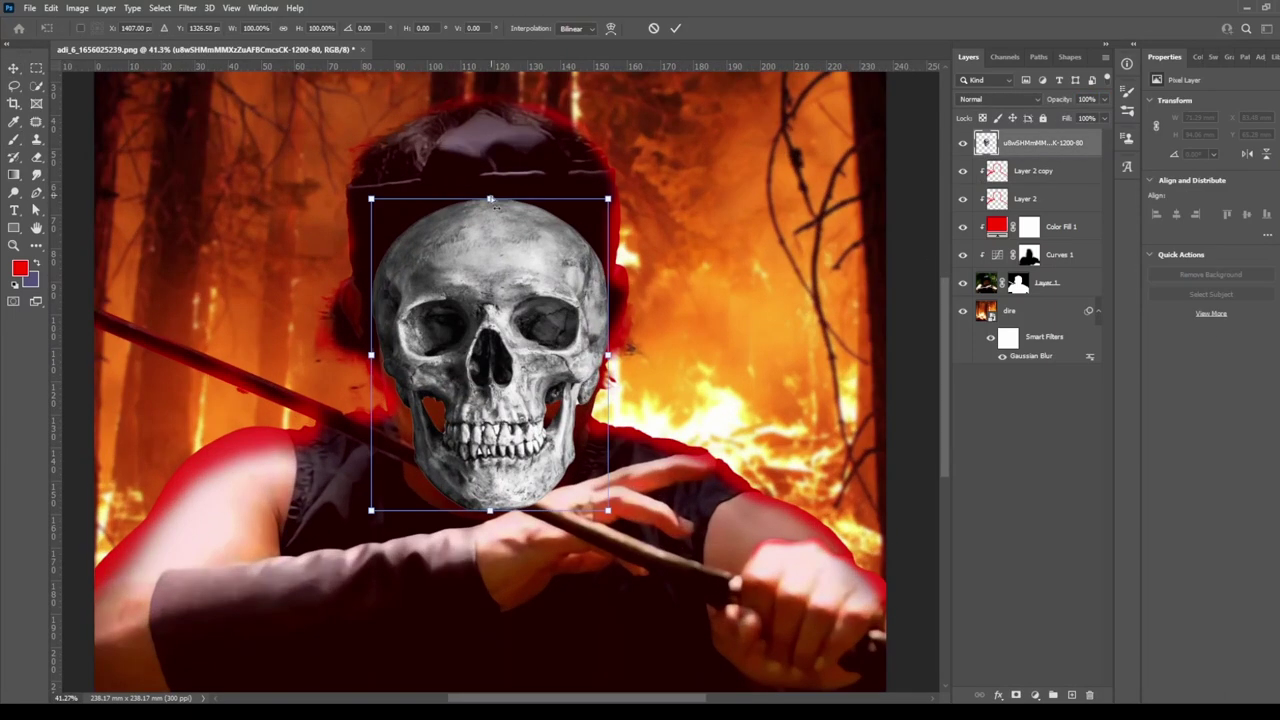
Widen the skull over the face, add a layer mask, and paint out its left half.
drag(496, 205, 714, 206)
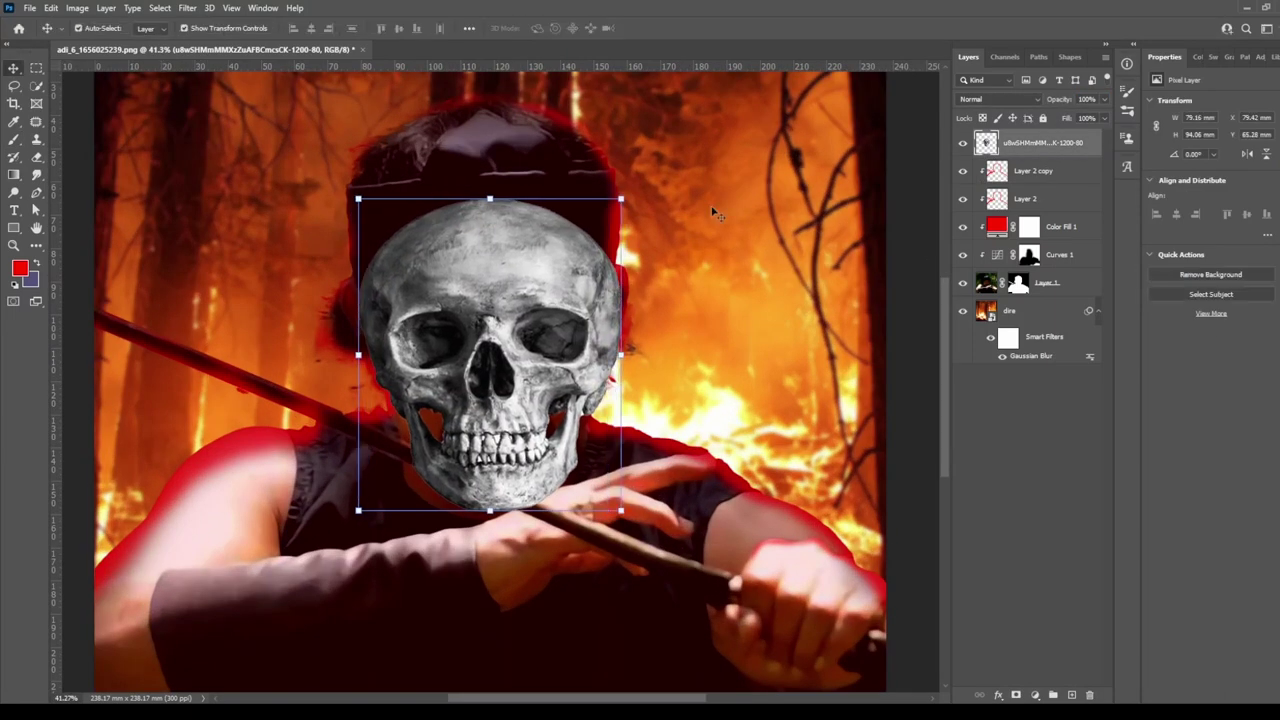
text(31)
key(Return)
click(1016, 694)
key(b)
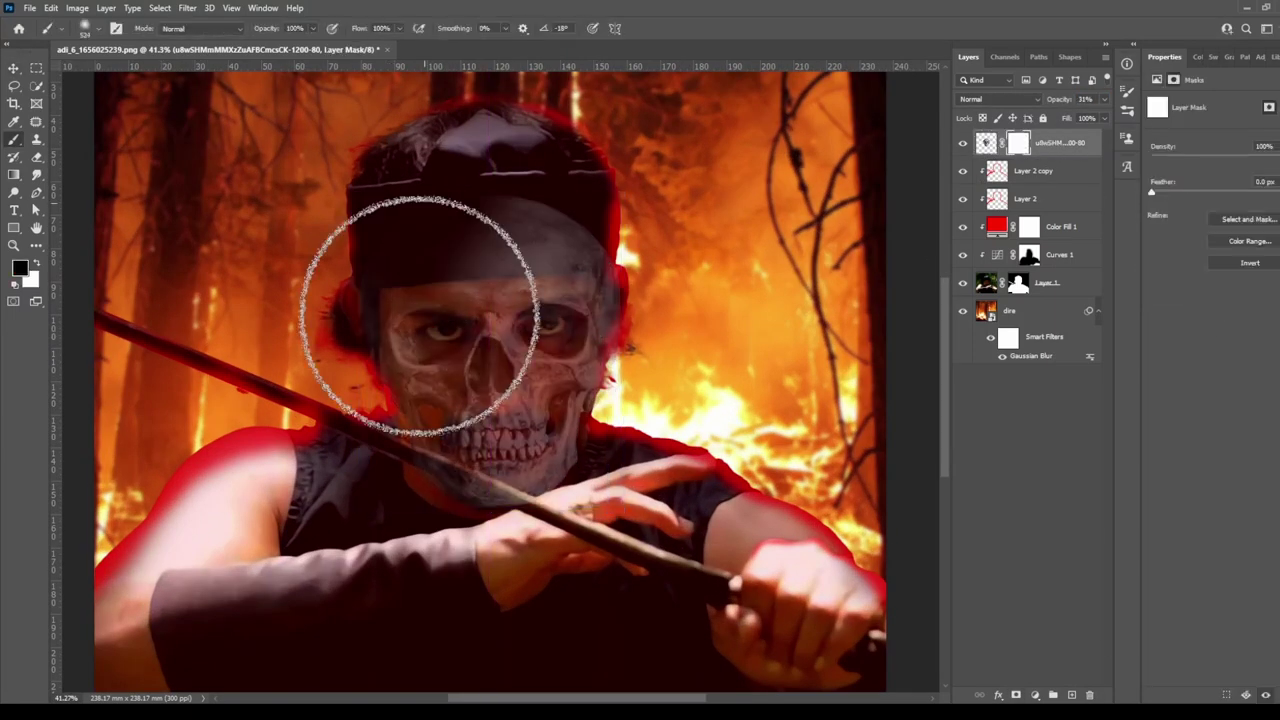
drag(415, 286, 400, 480)
scroll(510, 278, up, 2)
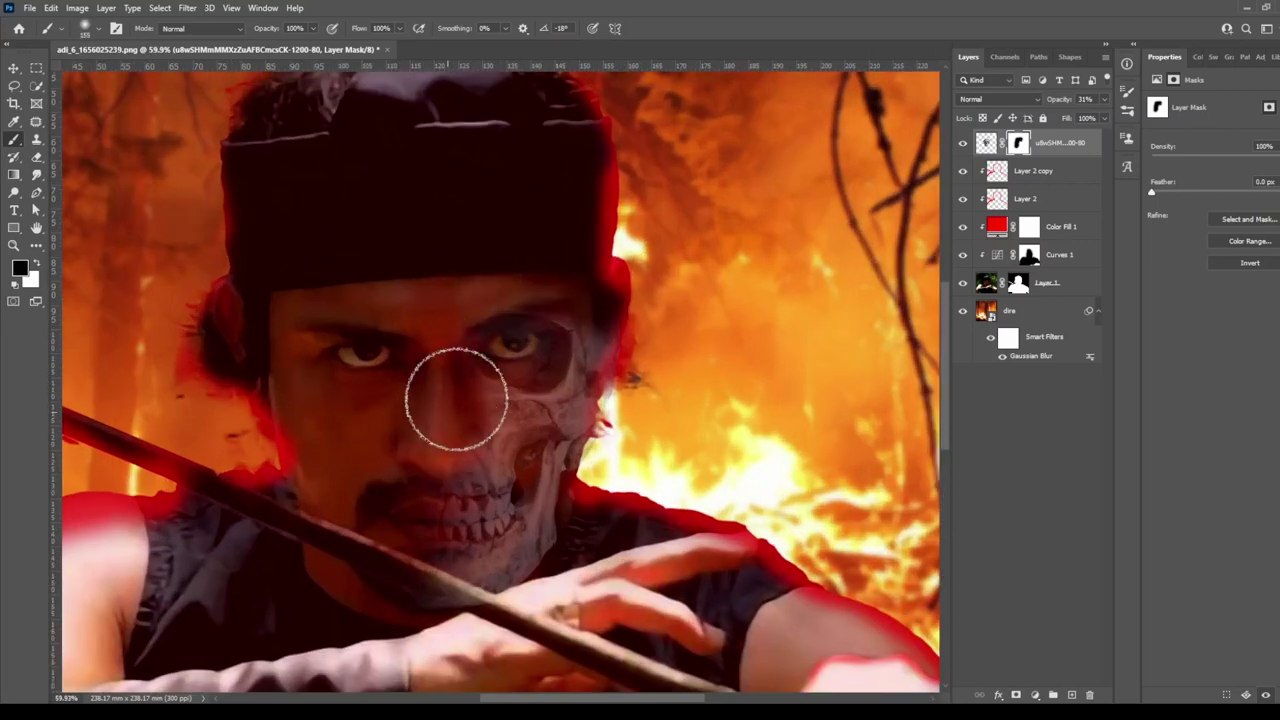
drag(457, 394, 409, 549)
Paint more of the skull back in on the right side of its mask.
scroll(409, 549, down, 3)
scroll(590, 354, up, 2)
key(v)
scroll(590, 354, down, 2)
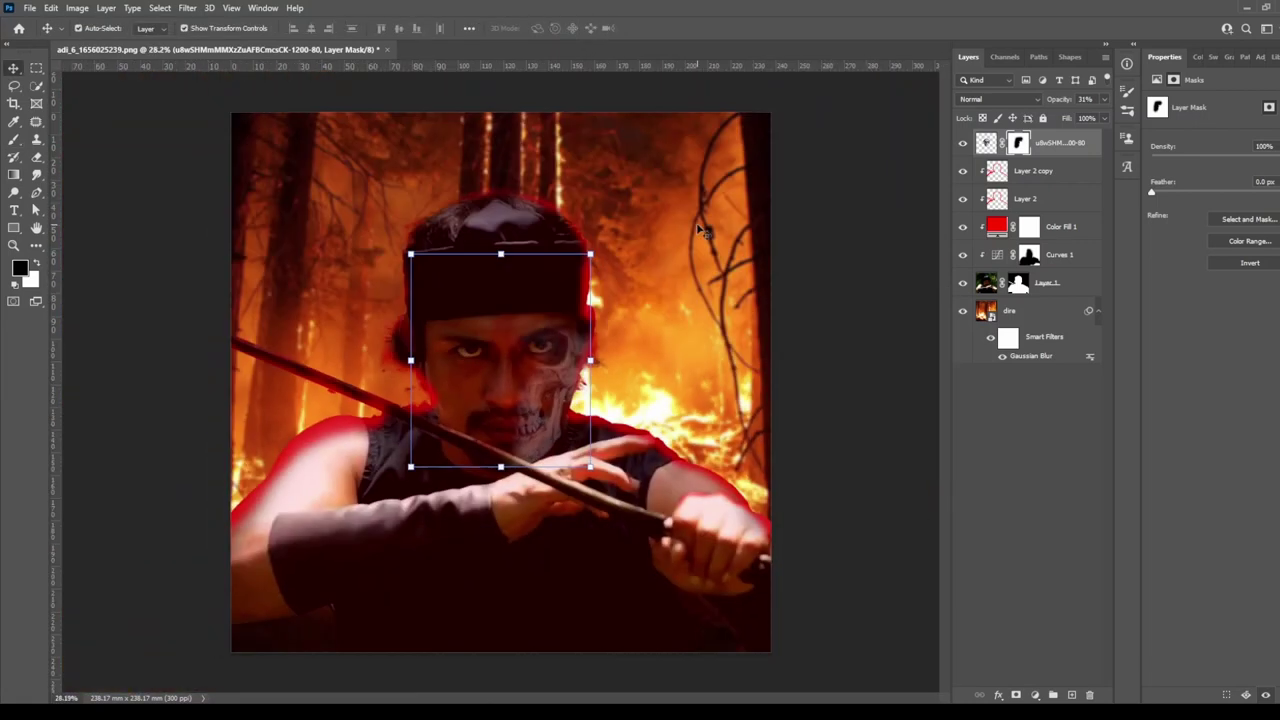
scroll(540, 330, up, 2)
key(b)
key(x)
drag(460, 280, 470, 440)
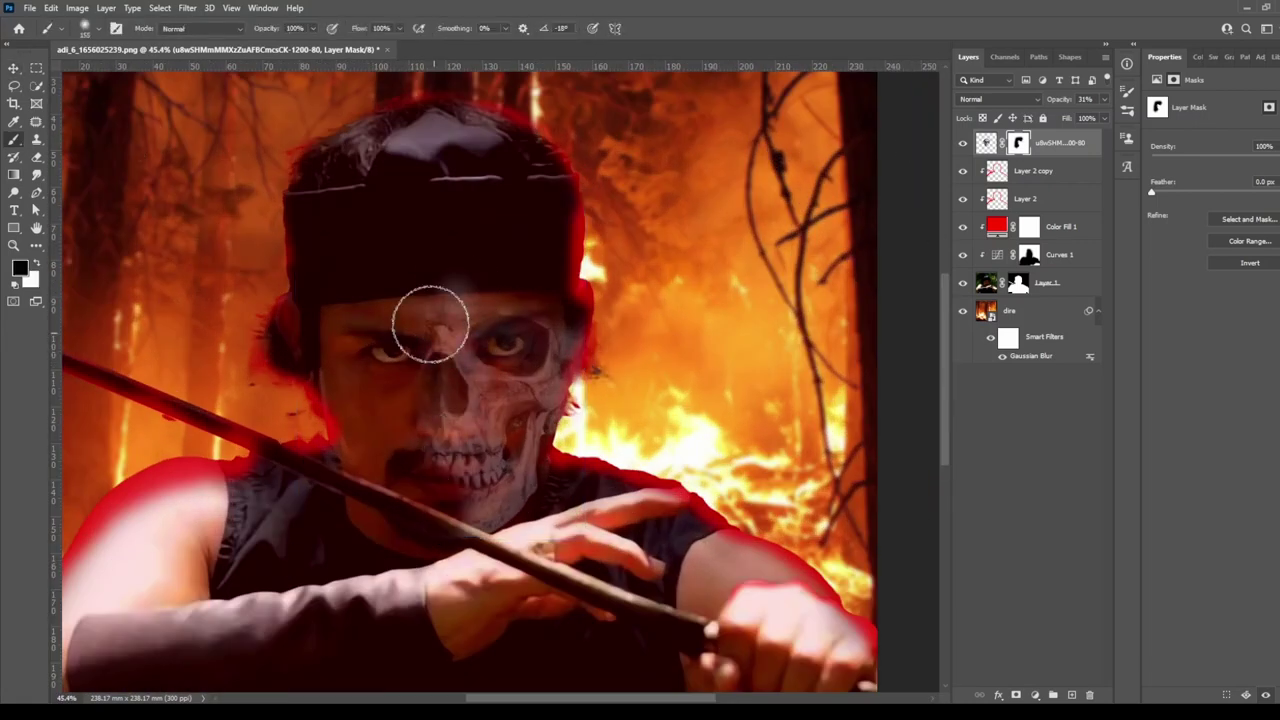
scroll(412, 404, up, 2)
Warp the skull's right edge to fit the face, adding a vertical split to the grid.
key(ctrl+t)
scroll(416, 563, down, 2)
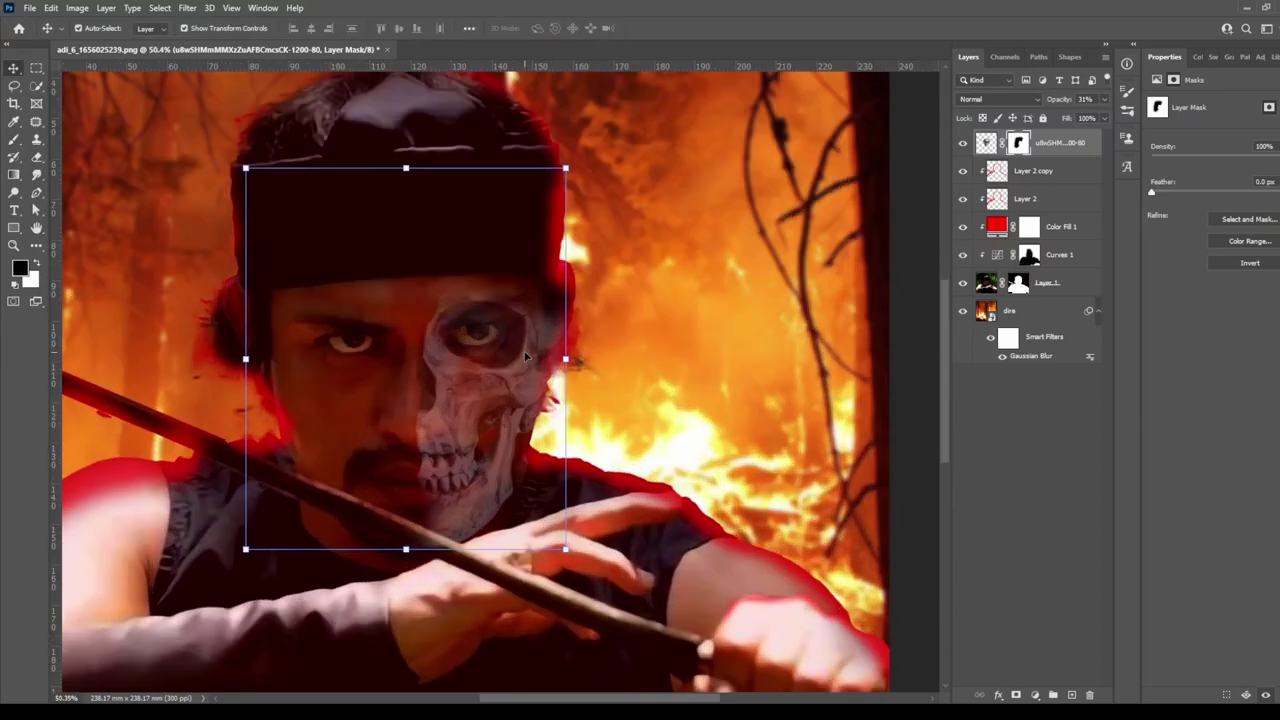
scroll(585, 402, up, 1)
drag(585, 402, 530, 355)
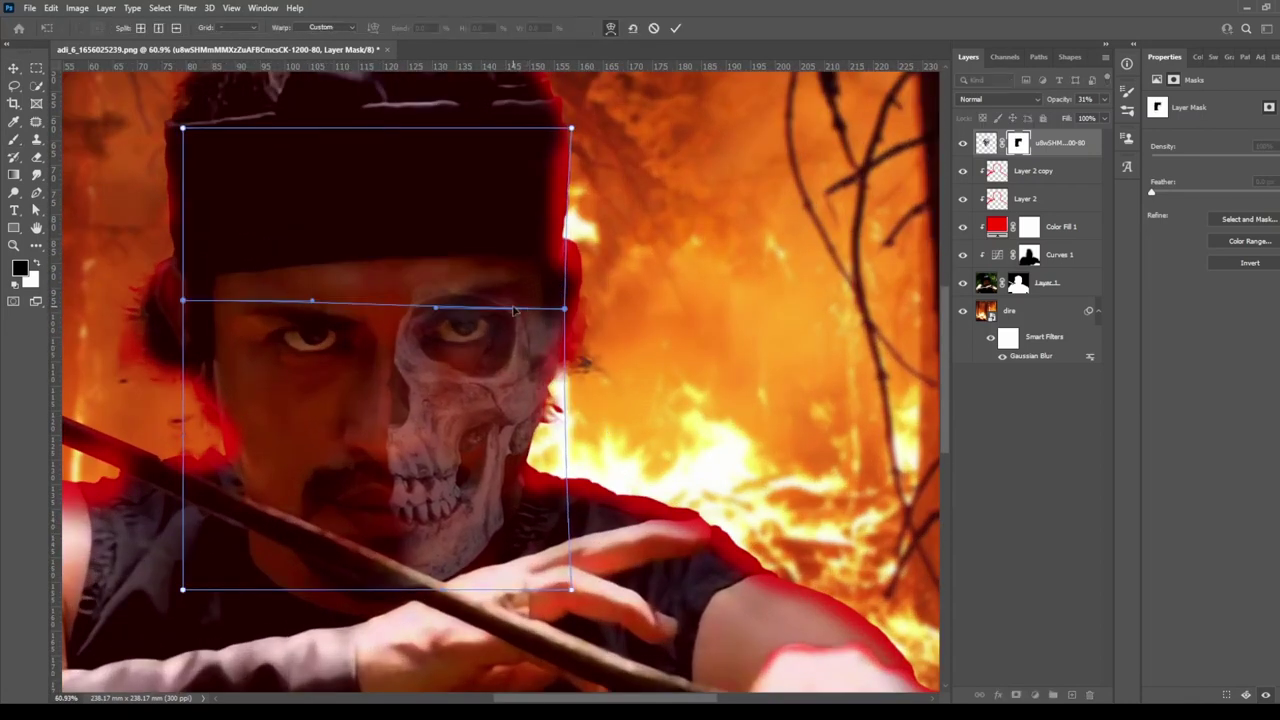
click(418, 291)
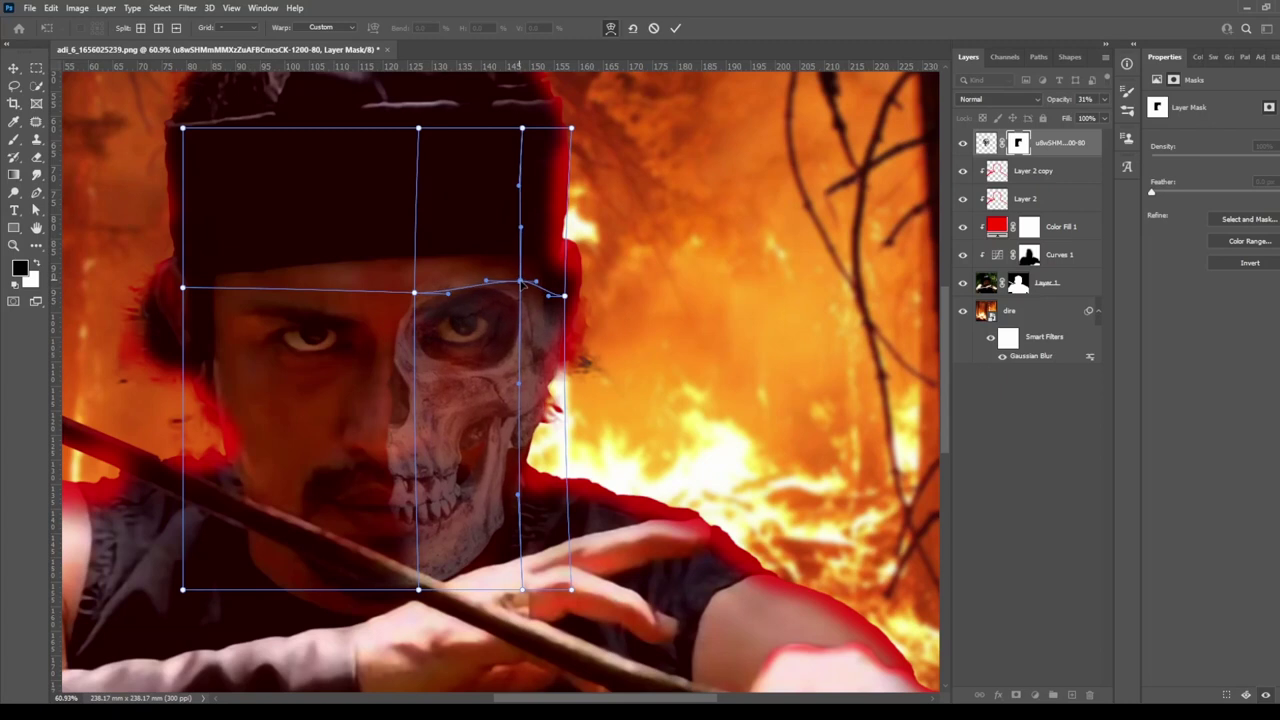
key(Return)
Darken the skull with a clipped Brightness/Contrast adjustment and lower the skull layer's opacity.
key(9)
key(8)
click(1035, 694)
click(1060, 560)
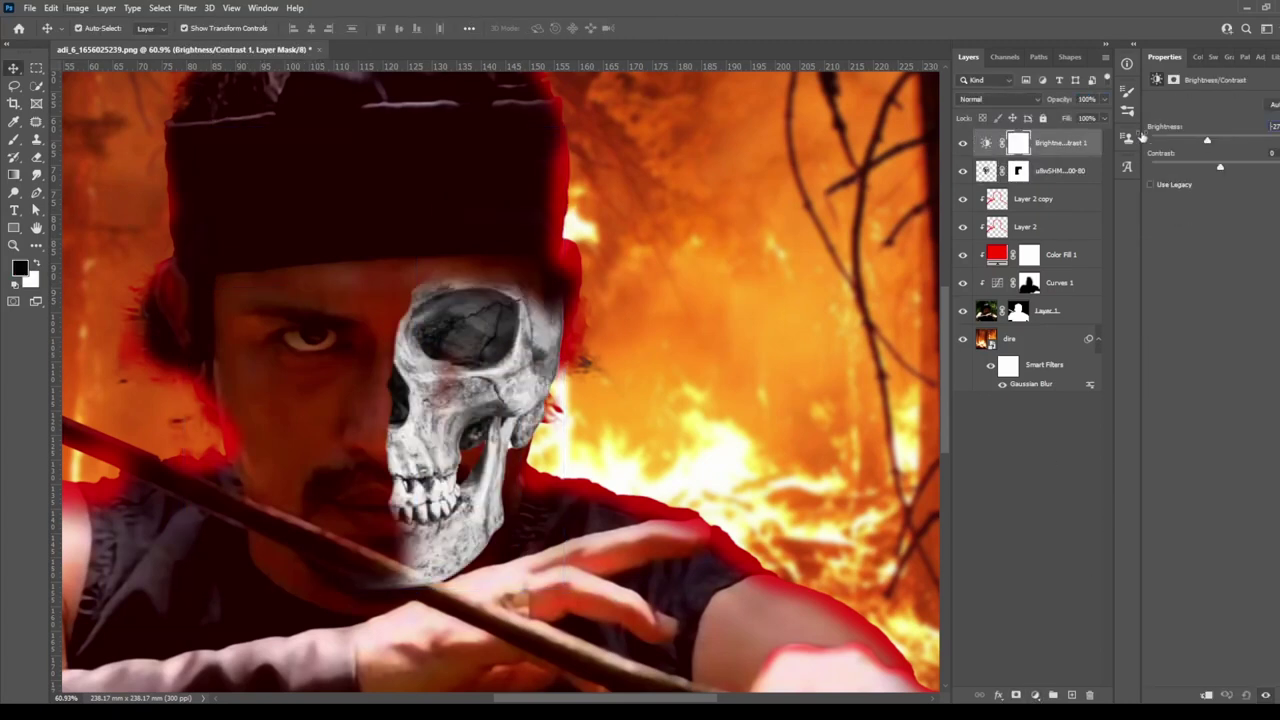
drag(1212, 140, 1165, 140)
click(1060, 170)
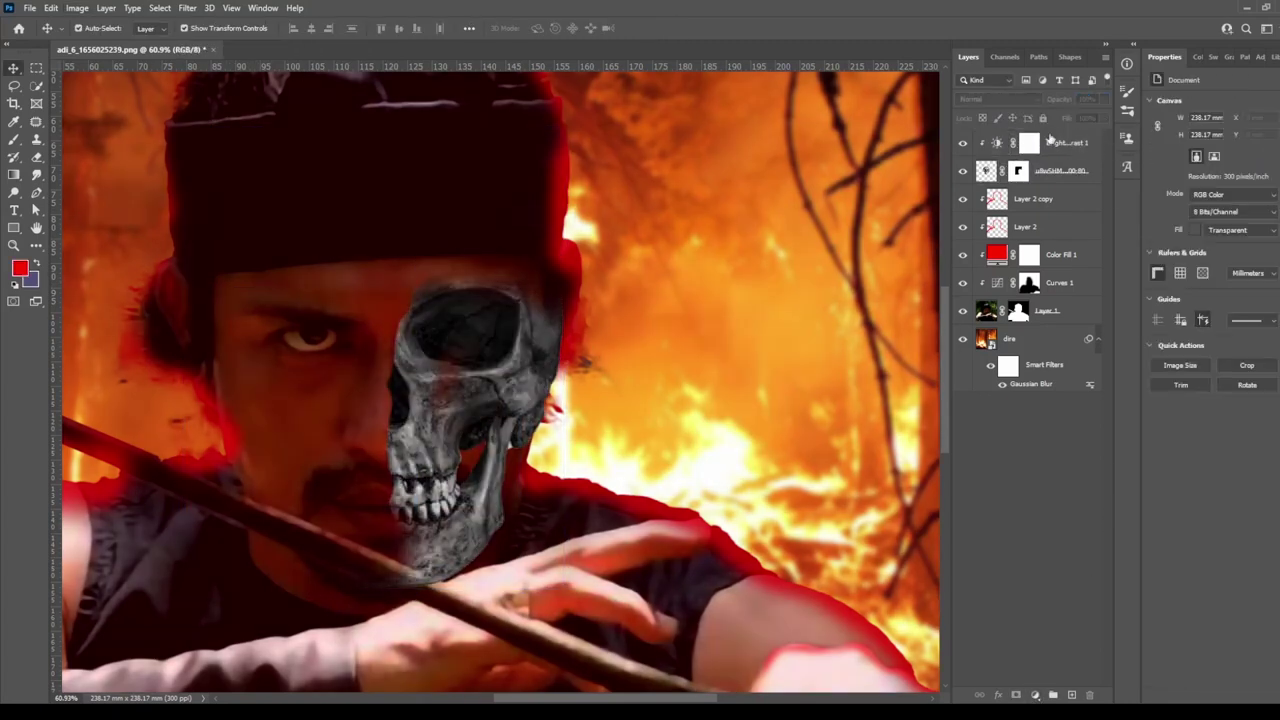
drag(1100, 100, 1062, 103)
Set the skull to 64% opacity and refine its mask to blend into the face and jaw.
text(64)
click(1018, 170)
key(b)
scroll(371, 271, up, 2)
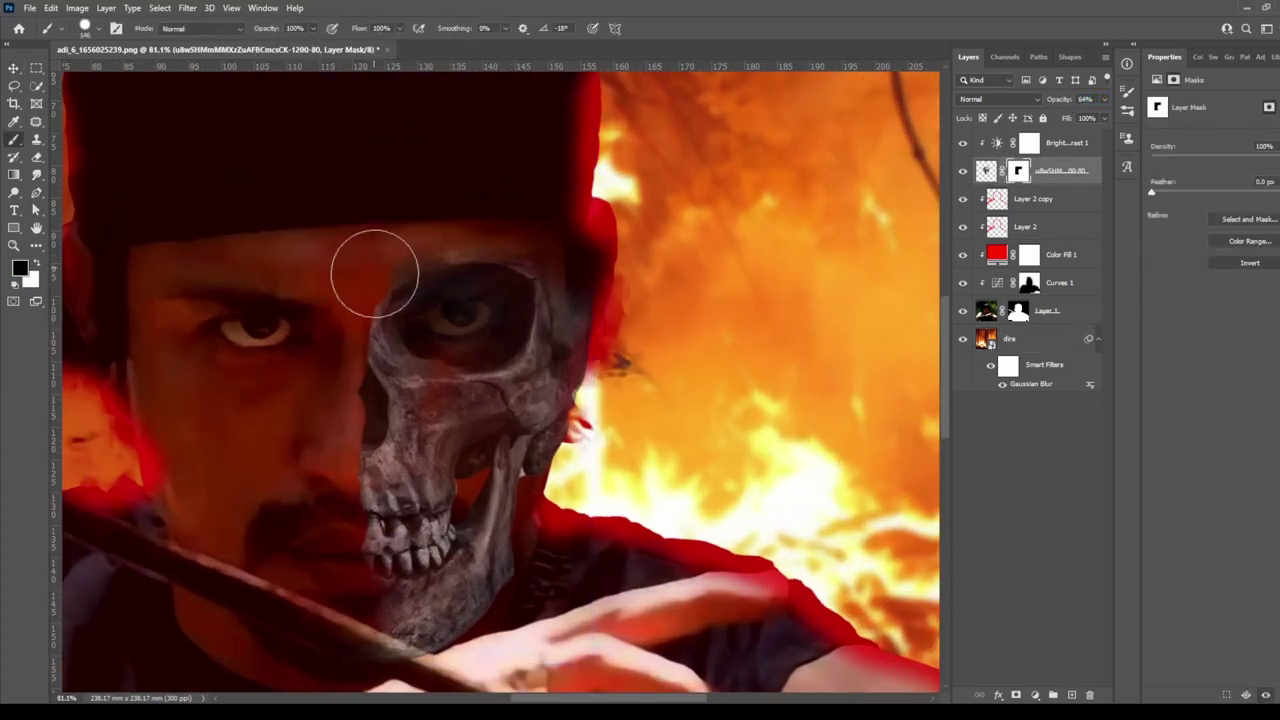
scroll(337, 472, down, 3)
scroll(343, 300, down, 3)
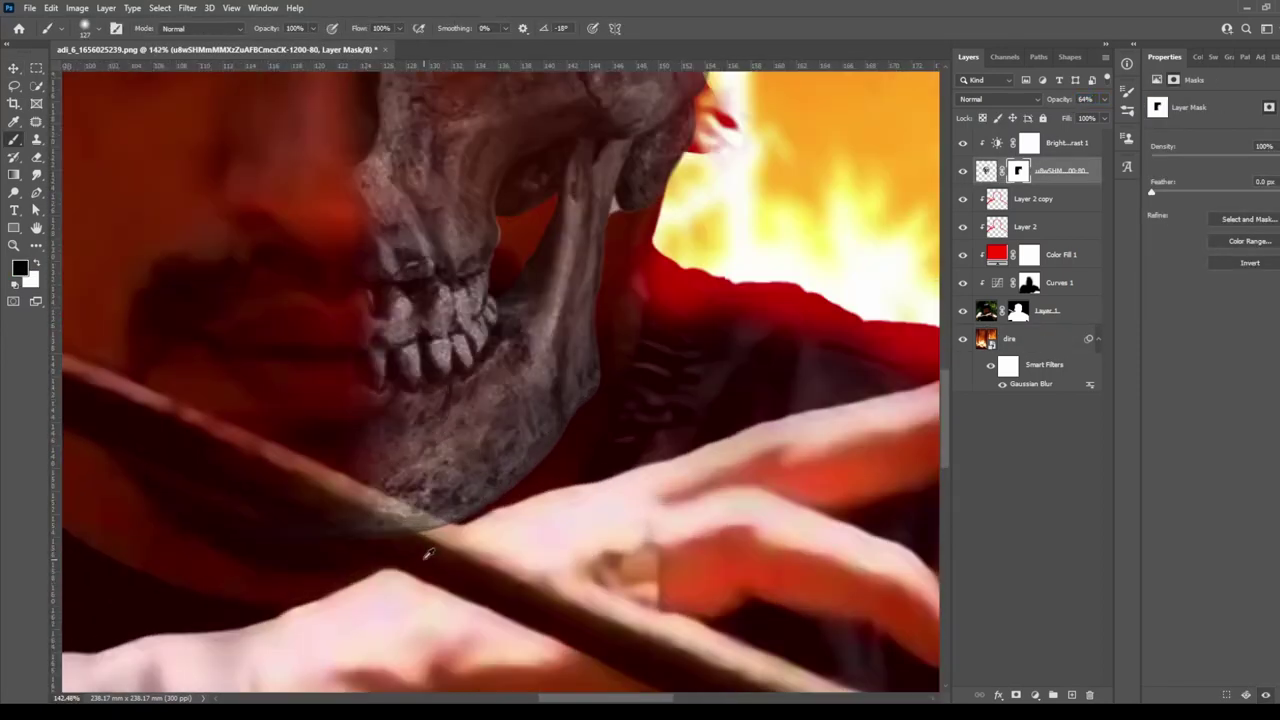
scroll(343, 300, down, 3)
scroll(309, 286, down, 3)
scroll(712, 212, up, 5)
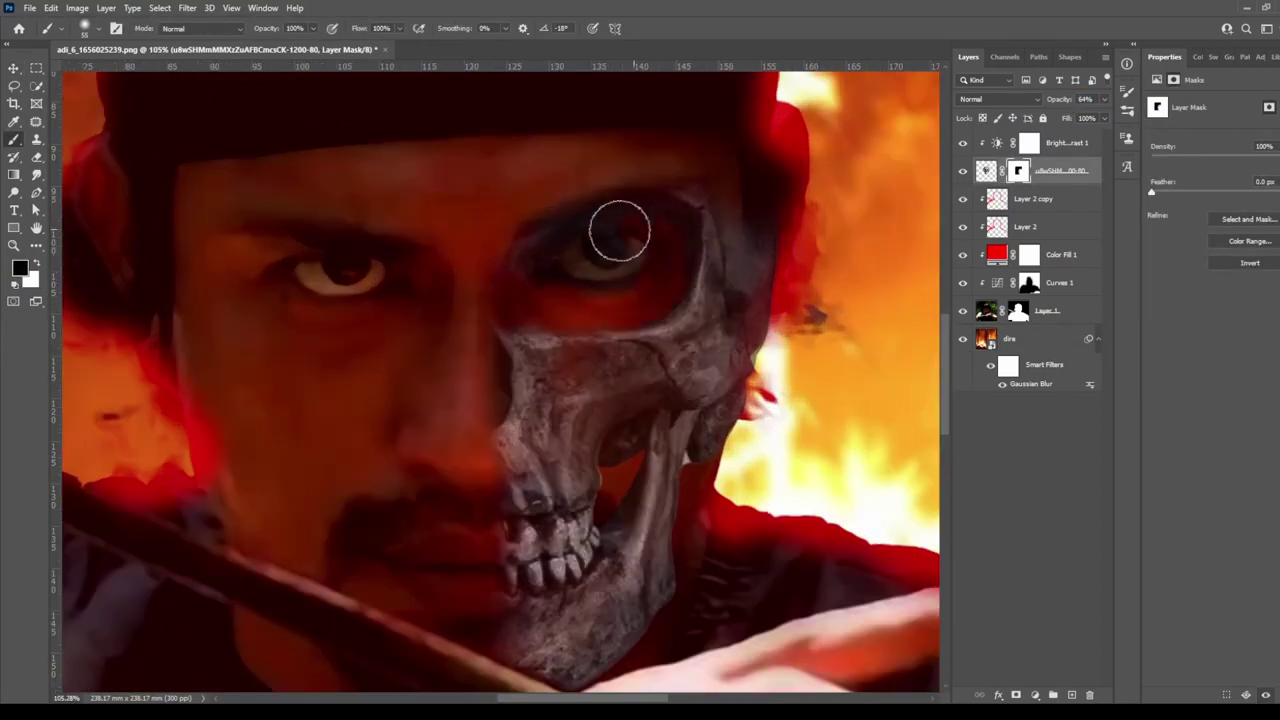
scroll(584, 244, down, 5)
scroll(451, 349, up, 3)
scroll(451, 349, up, 2)
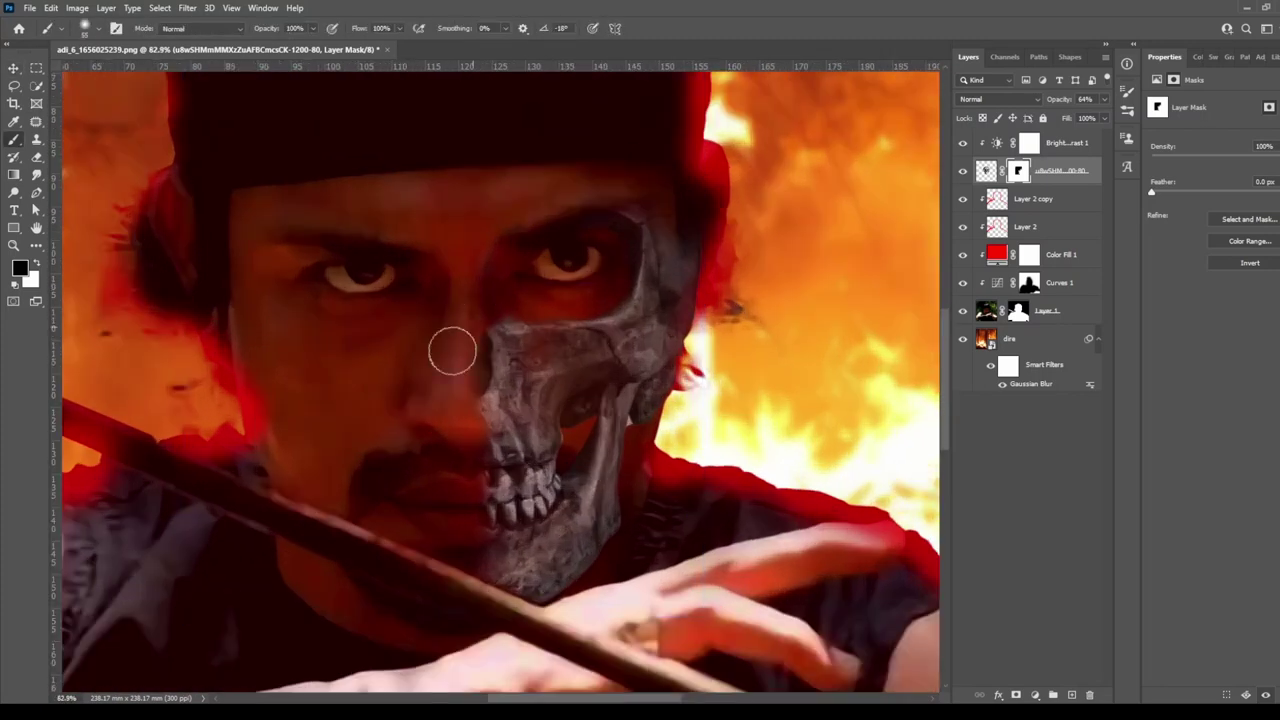
scroll(625, 320, up, 1)
scroll(625, 320, down, 3)
scroll(680, 271, up, 2)
scroll(543, 408, up, 1)
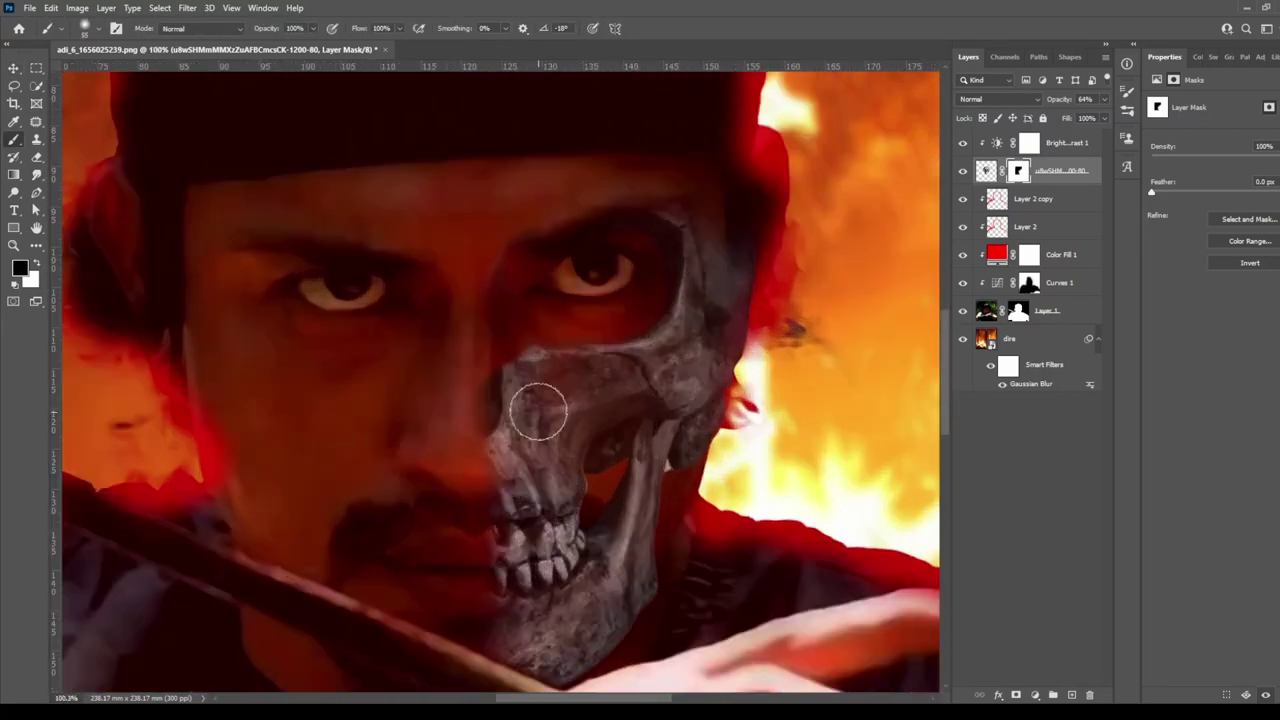
scroll(649, 444, down, 2)
scroll(649, 444, up, 2)
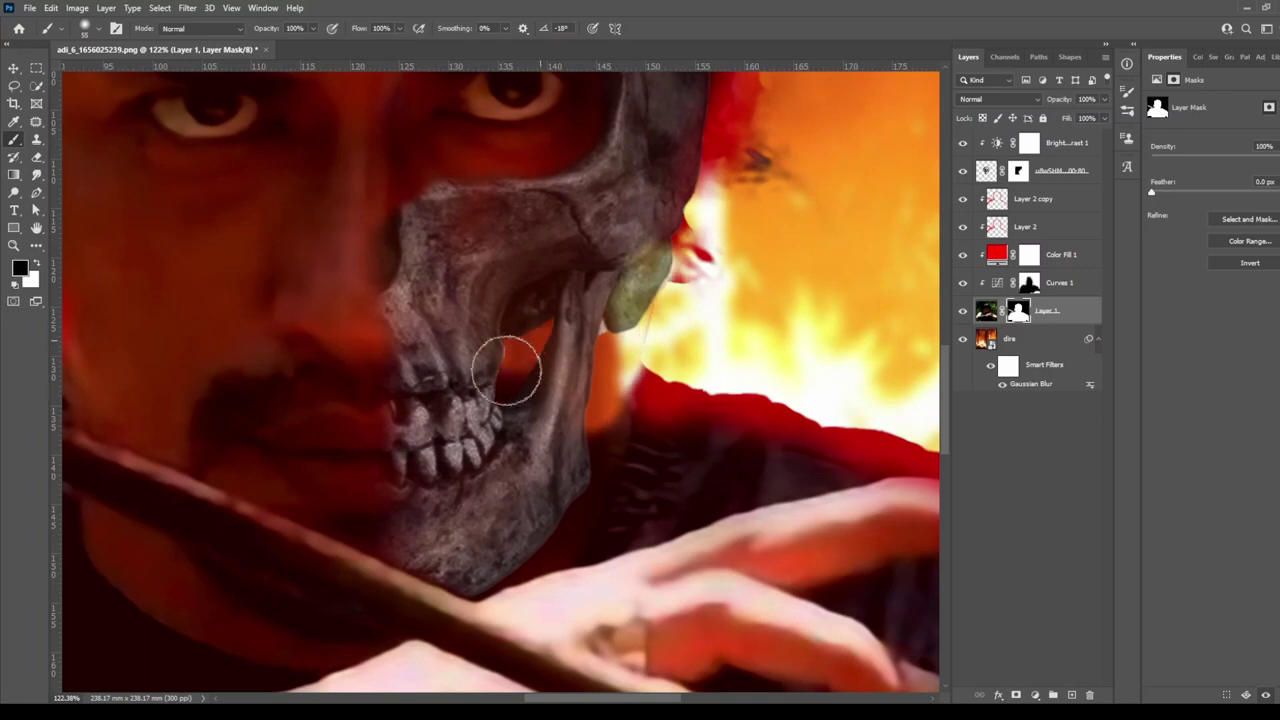
scroll(529, 335, down, 1)
scroll(529, 335, down, 2)
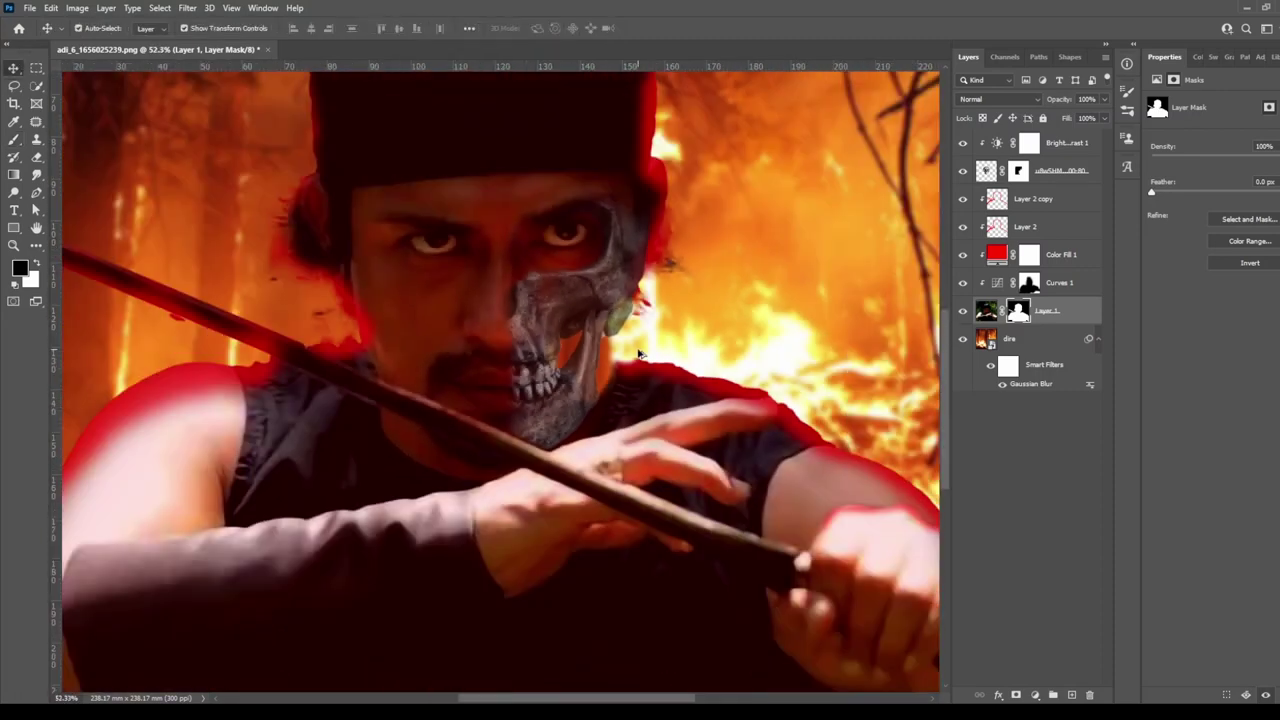
Drag the u8wSHM skull layer beneath Layer 1 in the Layers panel.
key(v)
scroll(795, 283, up, 2)
scroll(795, 283, up, 1)
scroll(795, 283, down, 2)
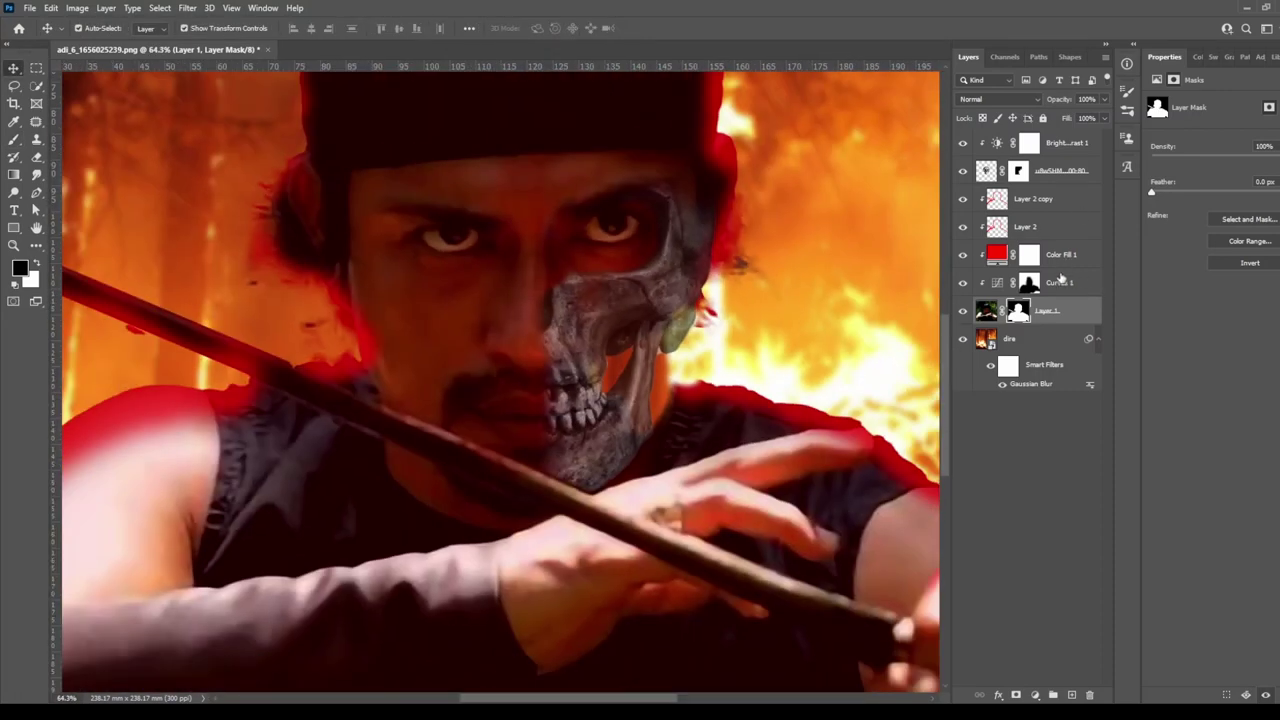
drag(1062, 280, 1075, 316)
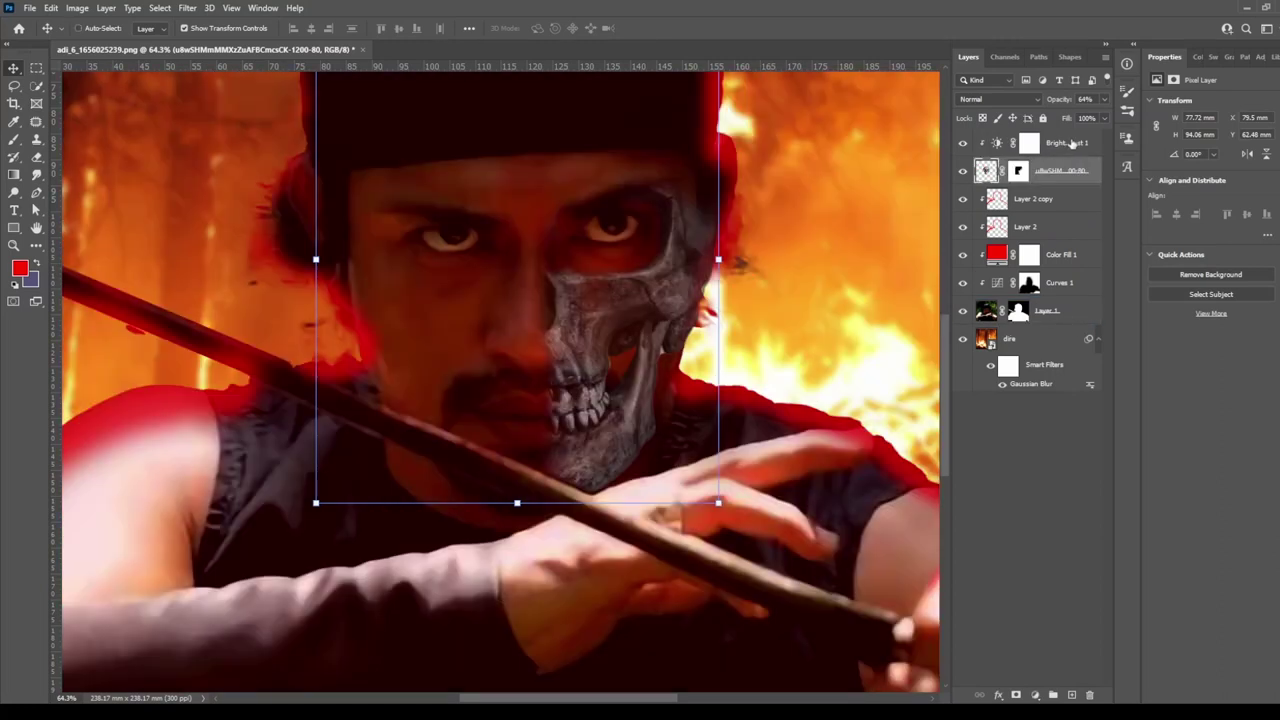
Paint Layer 1's mask to reveal the skull on the face, restoring the face above it.
mouse_move(585, 460)
mouse_down()
mouse_move(620, 286)
mouse_move(563, 429)
mouse_up()
scroll(563, 429, up, 1)
key(bracketright)
key(bracketright)
key(bracketright)
scroll(833, 337, down, 1)
key(x)
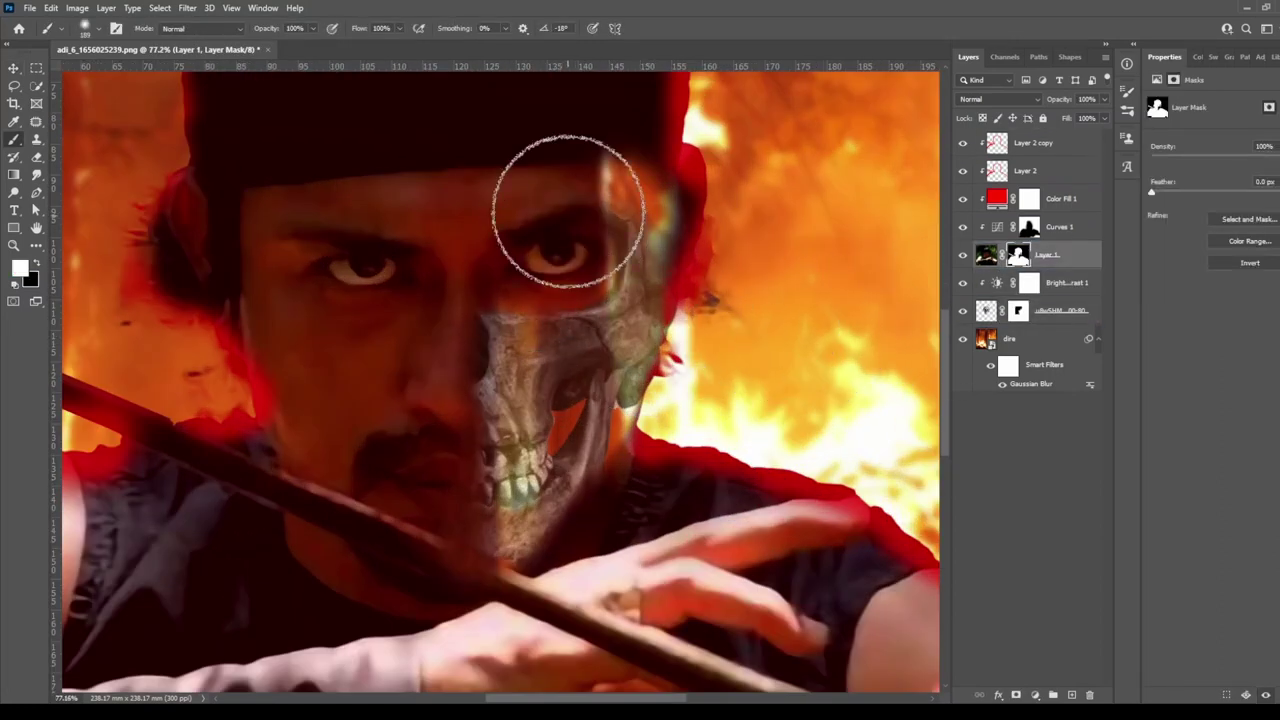
drag(557, 214, 449, 380)
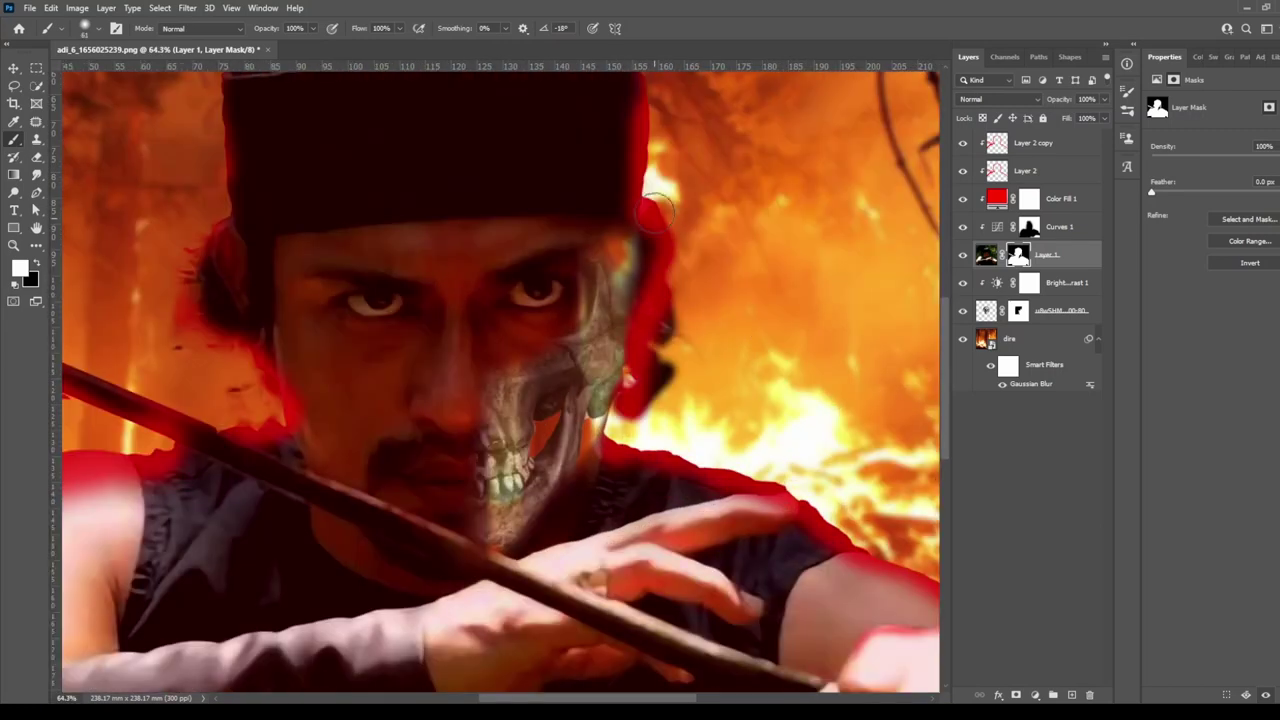
Paint away the red fringe and red blob beside the man's head and ear.
drag(656, 210, 704, 326)
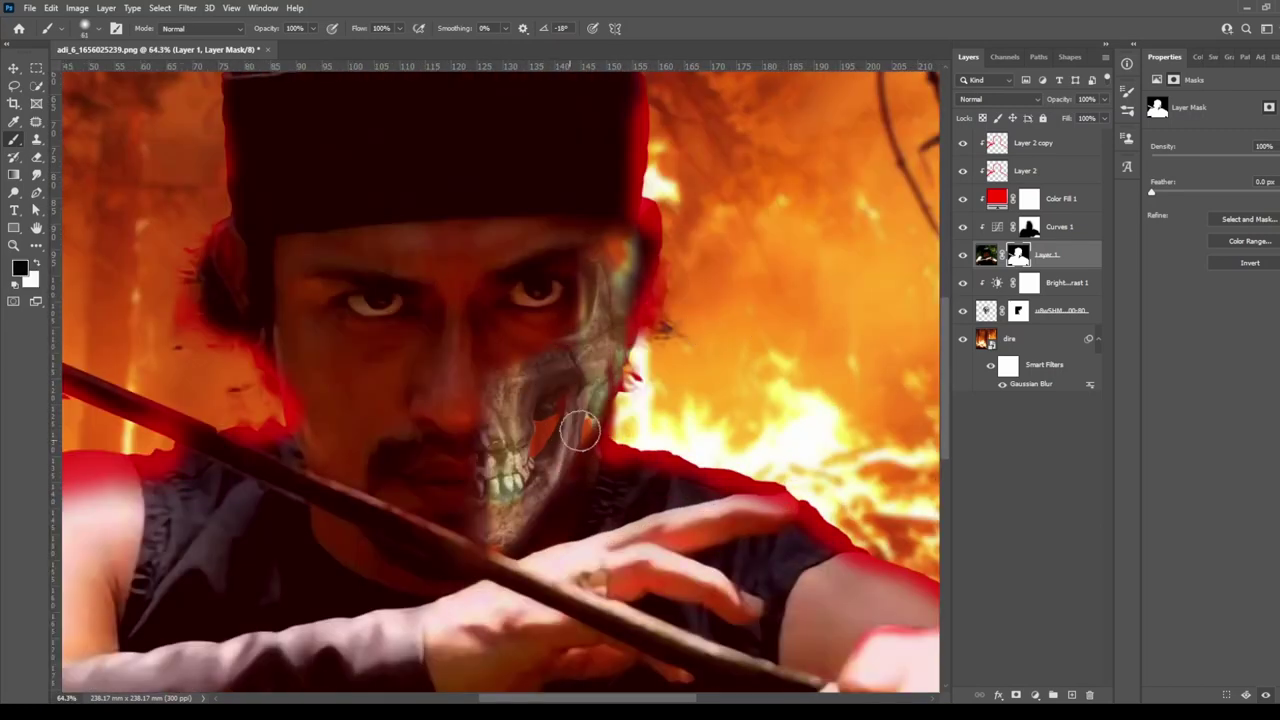
scroll(526, 346, up, 3)
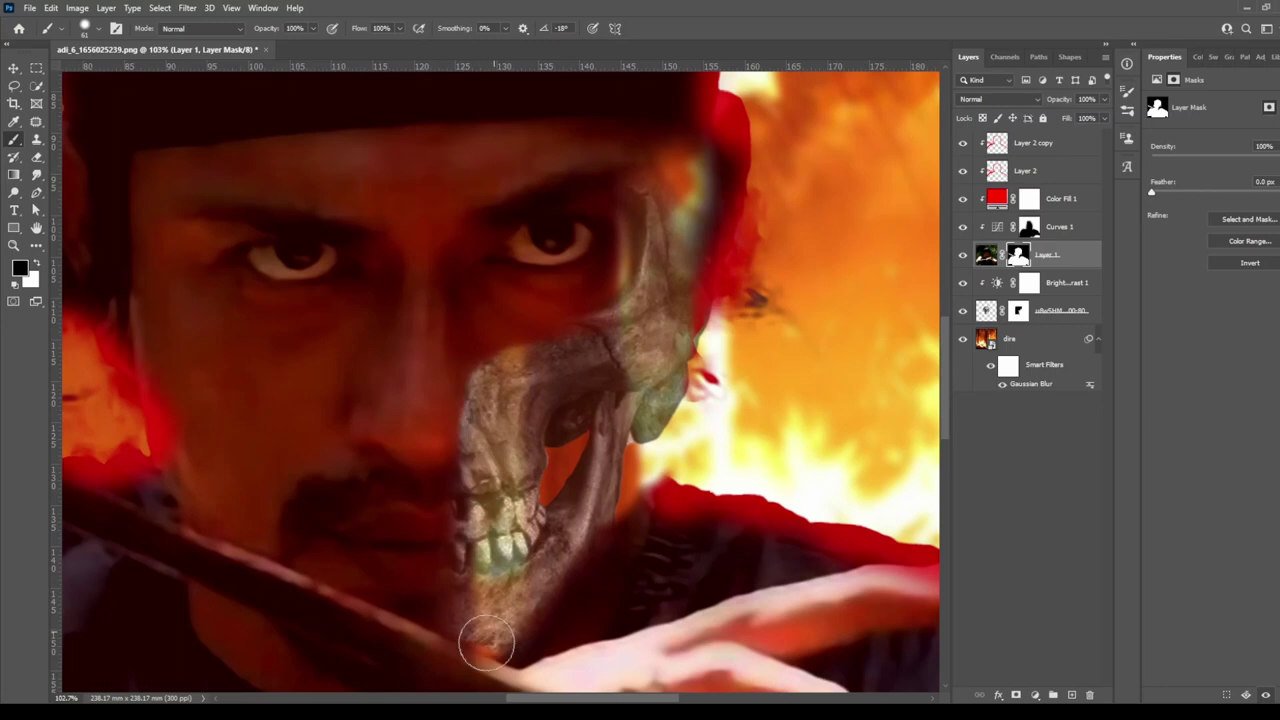
scroll(656, 177, down, 3)
key(x)
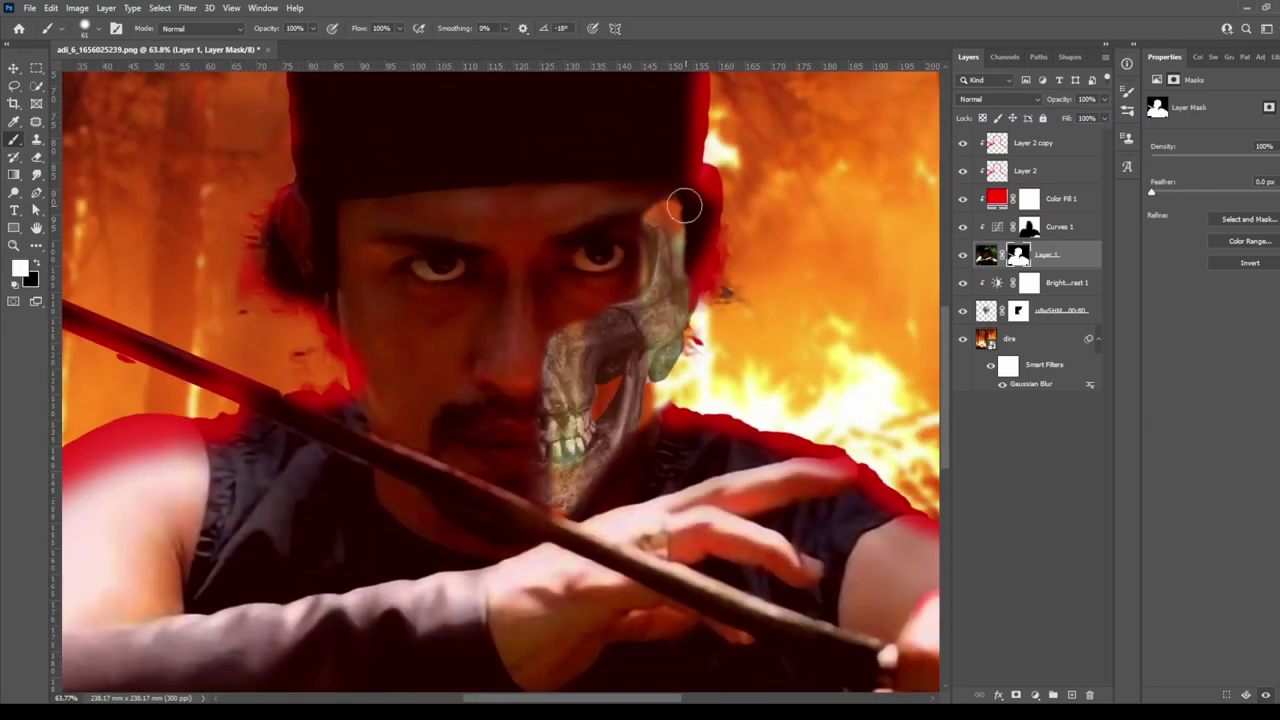
key(ctrl+z)
drag(712, 200, 688, 325)
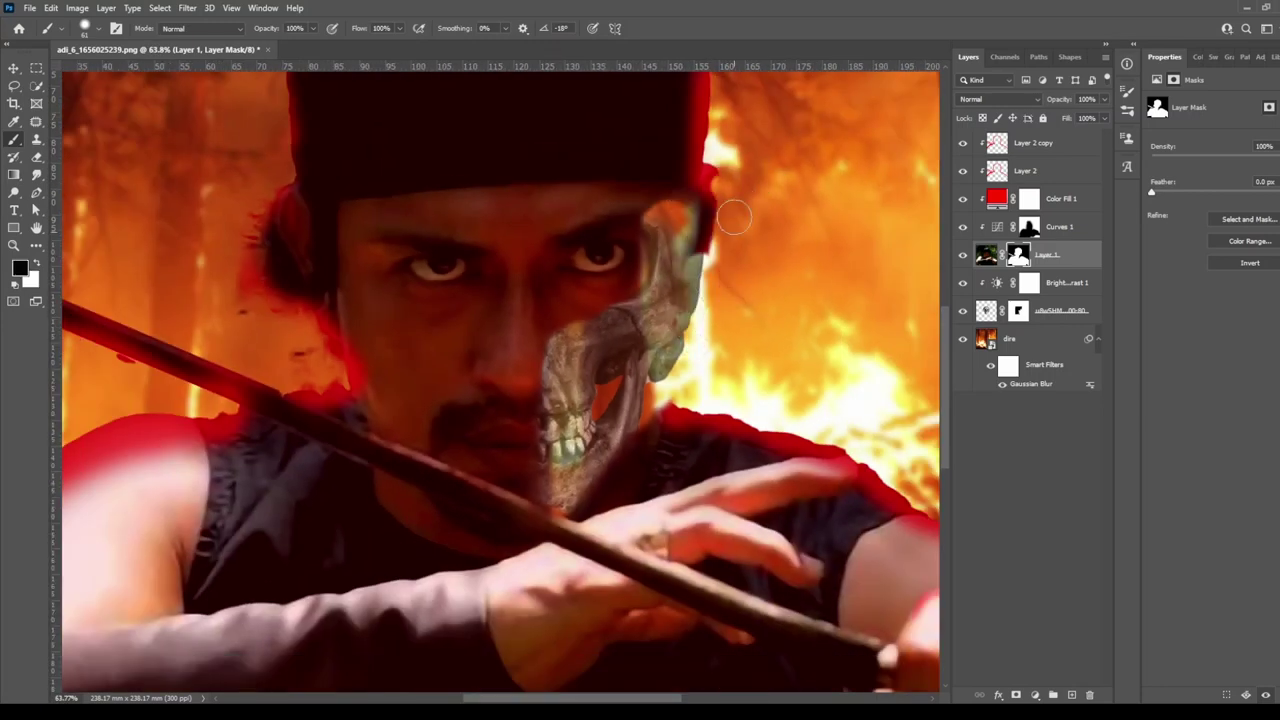
Refine the mask along the cheek, jaw and teeth so the skull shows cleanly.
scroll(734, 216, up, 1)
scroll(557, 453, up, 4)
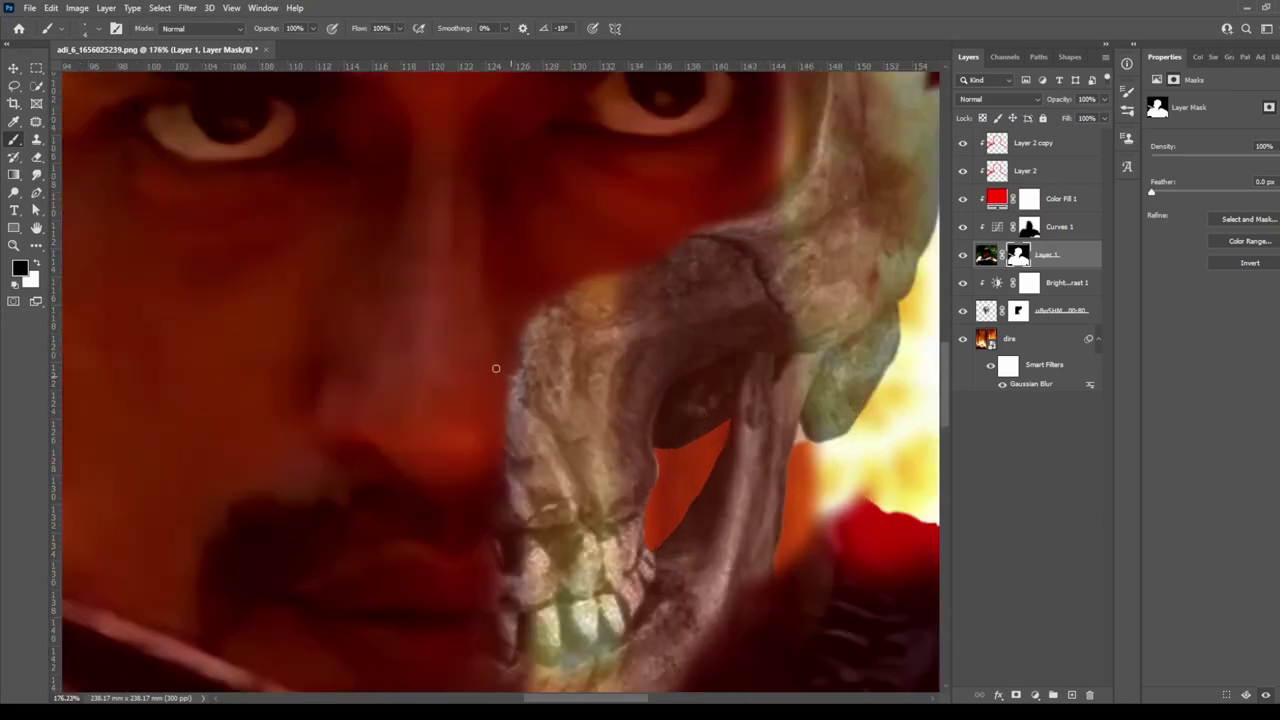
scroll(503, 492, down, 2)
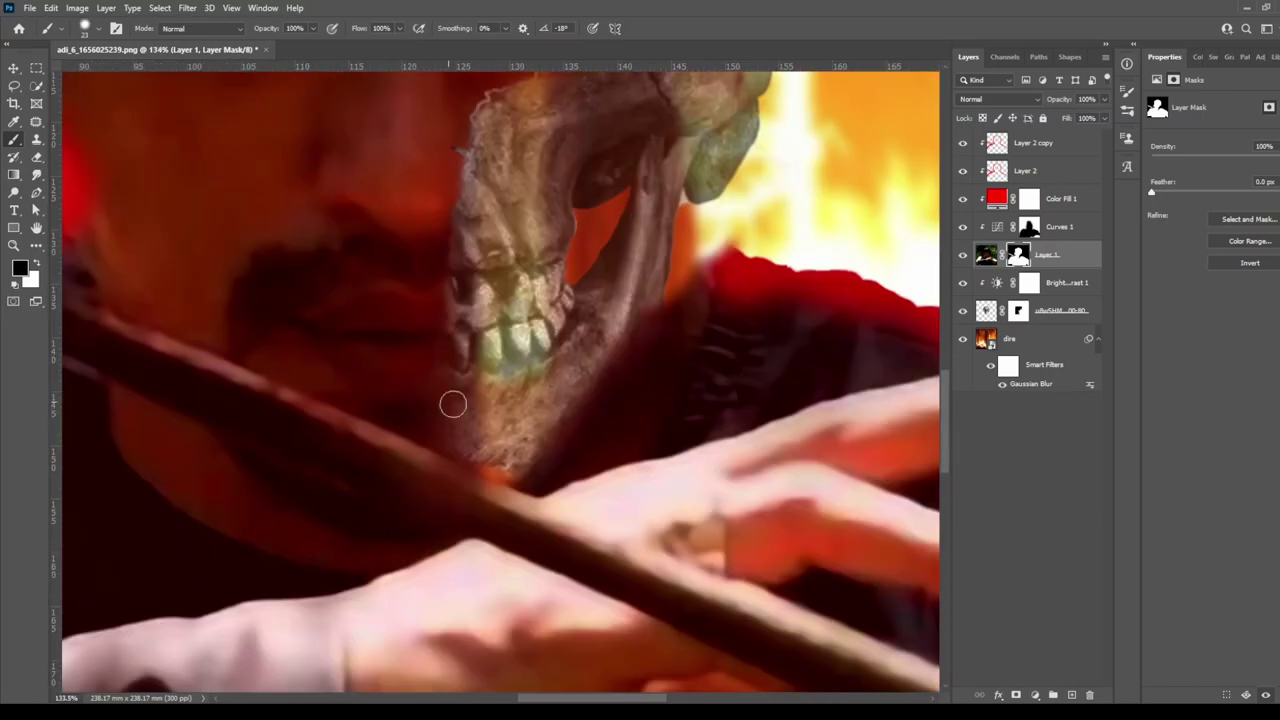
scroll(451, 400, down, 3)
scroll(640, 440, up, 3)
key(x)
scroll(627, 476, down, 2)
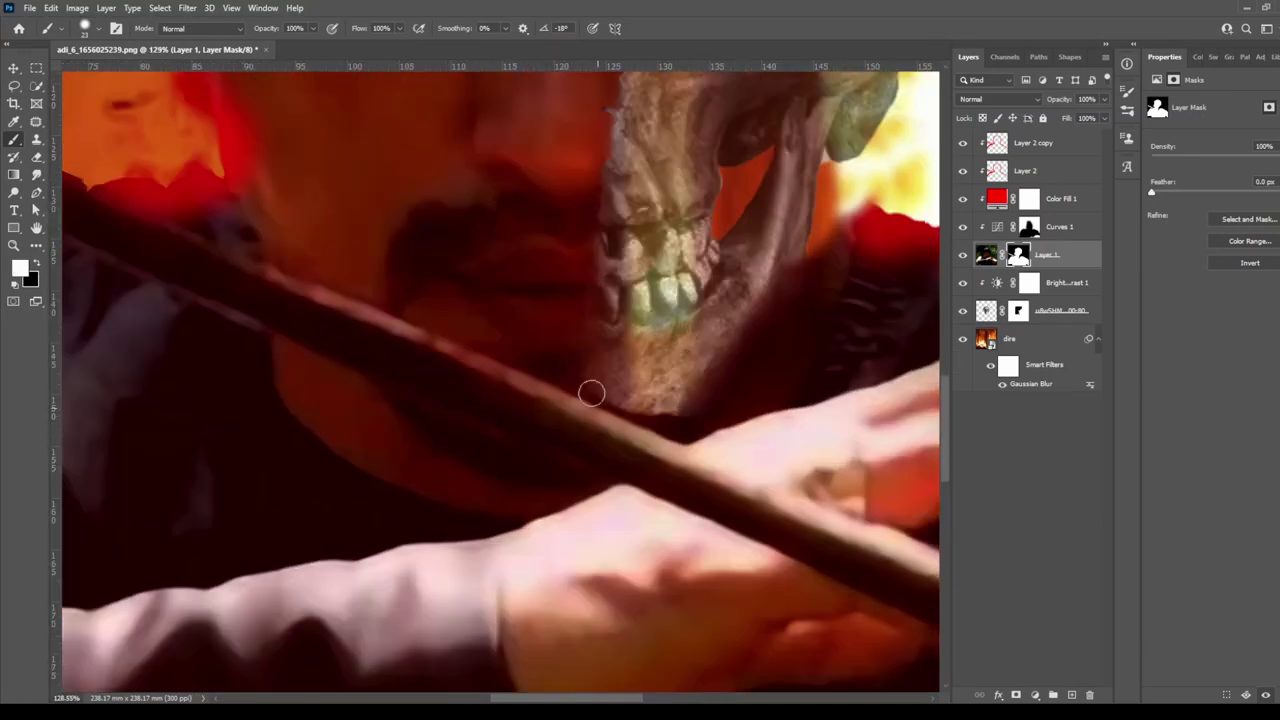
scroll(591, 391, down, 2)
scroll(600, 380, down, 1)
scroll(649, 257, up, 4)
scroll(624, 441, down, 2)
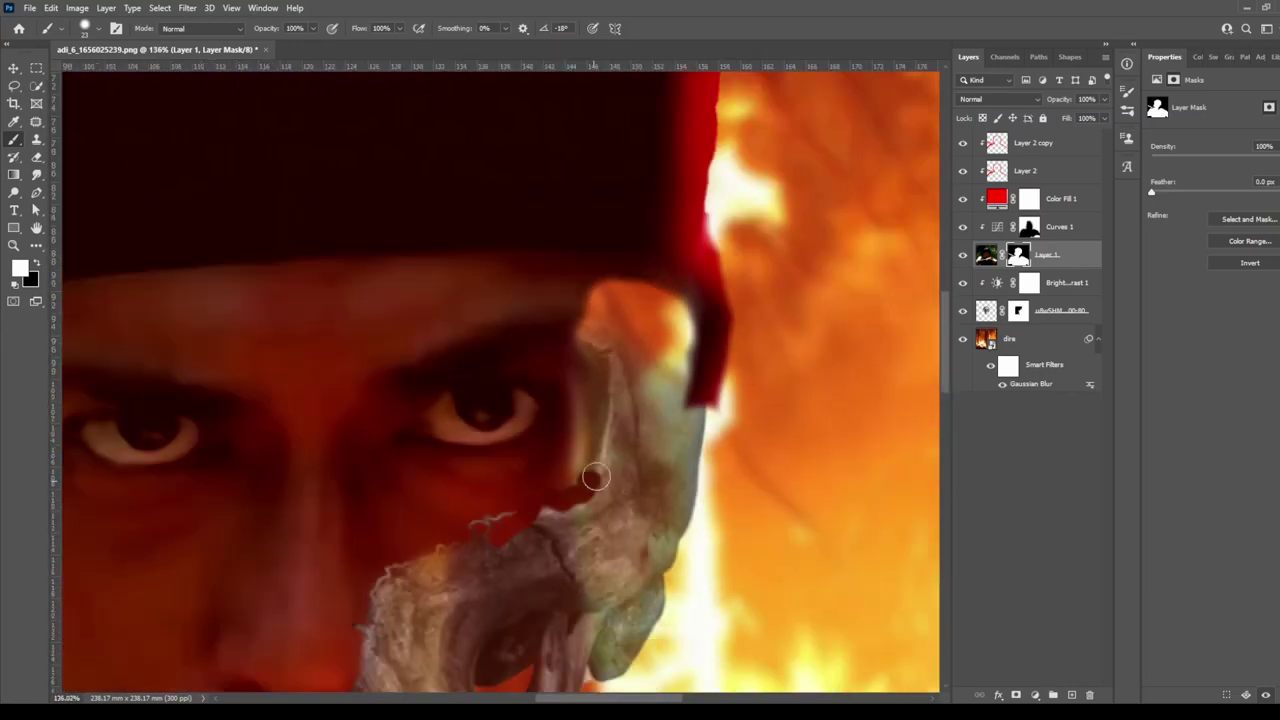
scroll(701, 275, down, 3)
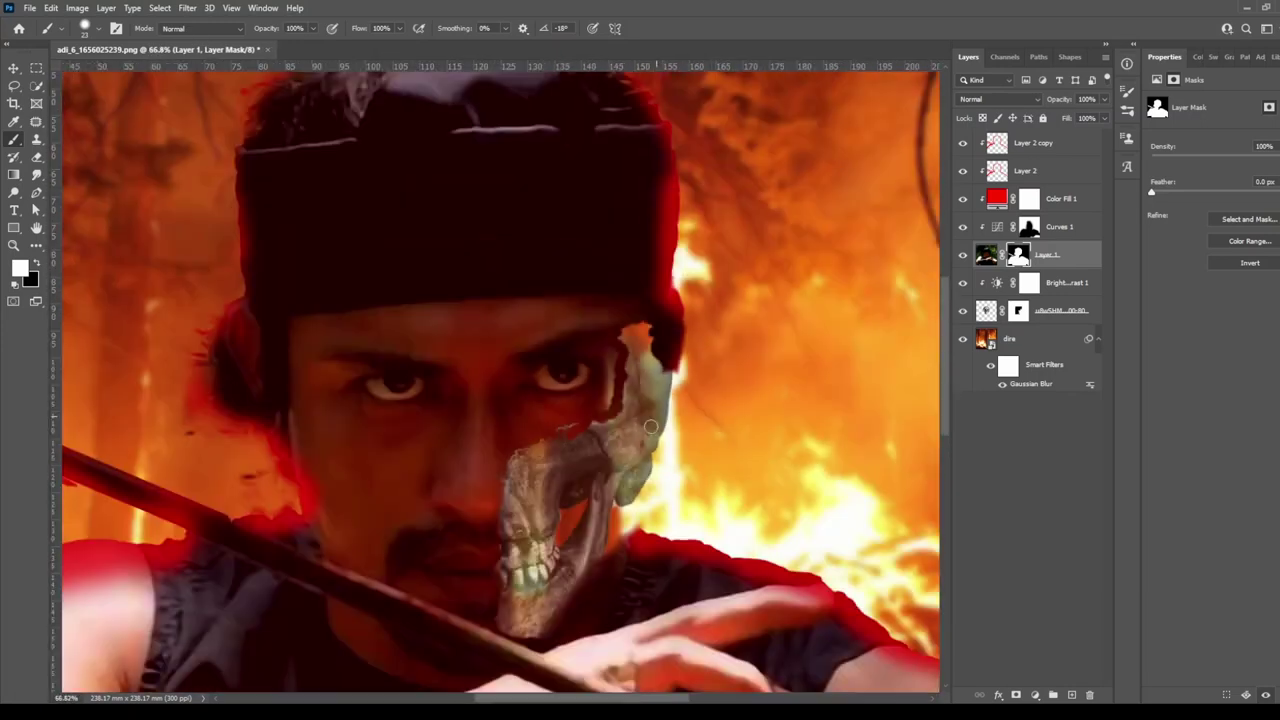
scroll(450, 400, up, 3)
scroll(431, 349, up, 2)
key(x)
scroll(422, 425, up, 2)
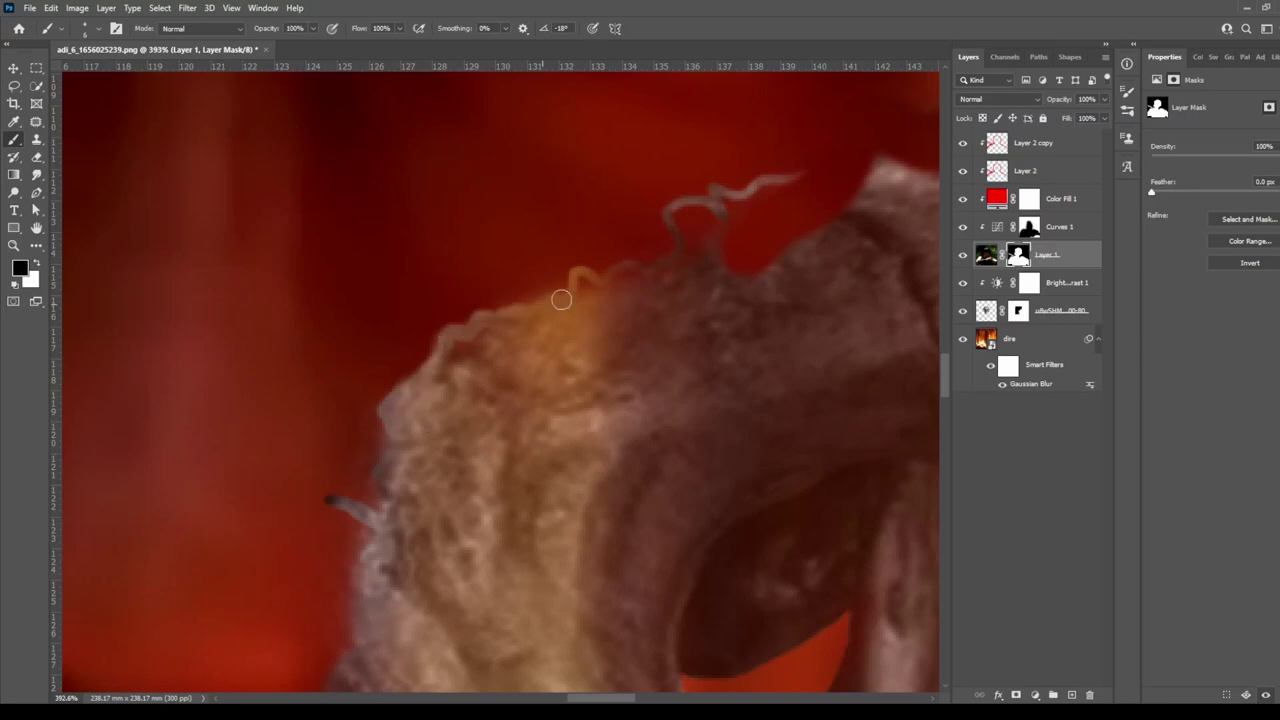
scroll(857, 204, down, 5)
scroll(624, 371, up, 2)
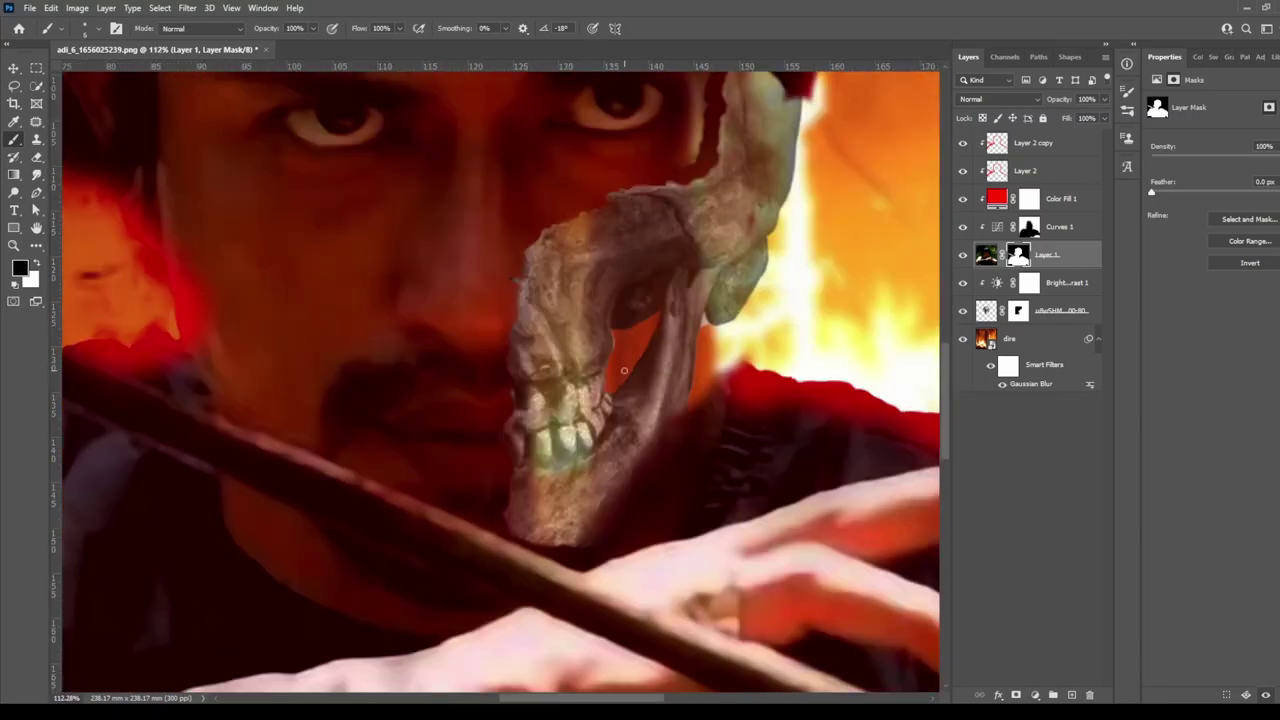
scroll(559, 514, down, 1)
Add a new layer above the skull and paint a black outline along its edge.
click(1045, 310)
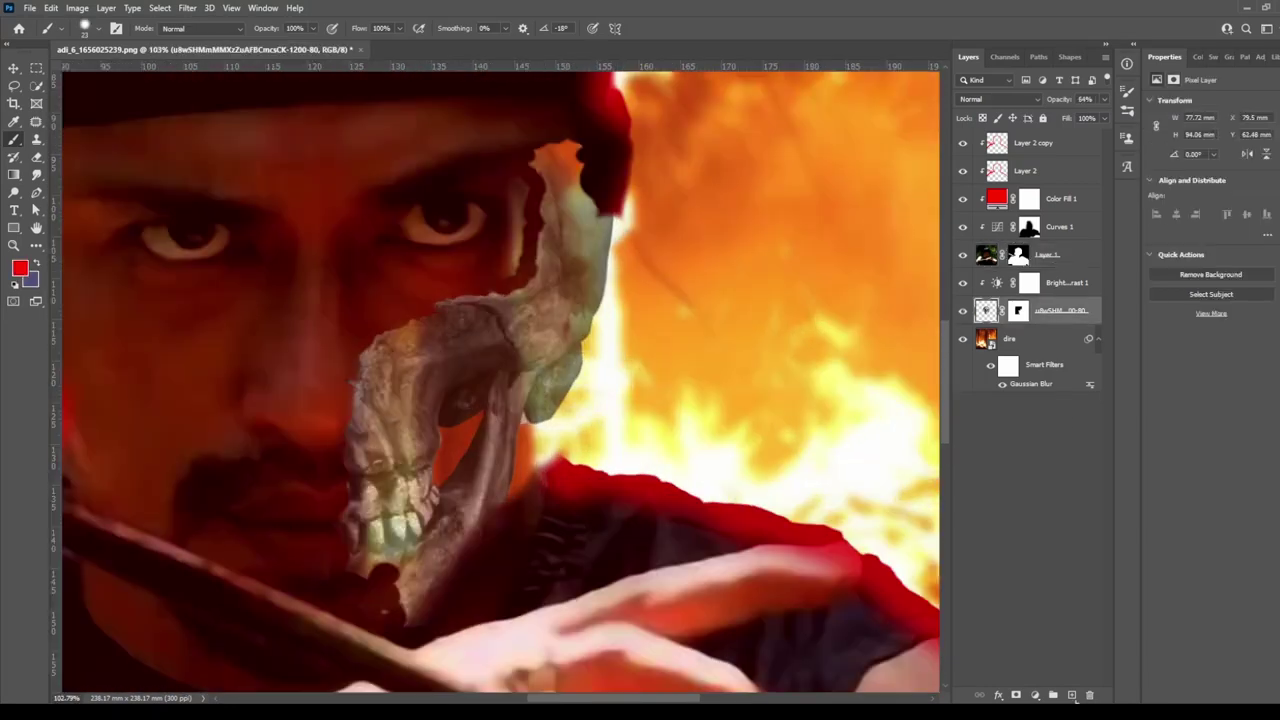
click(1072, 694)
scroll(454, 373, up, 3)
key(x)
scroll(420, 560, down, 1)
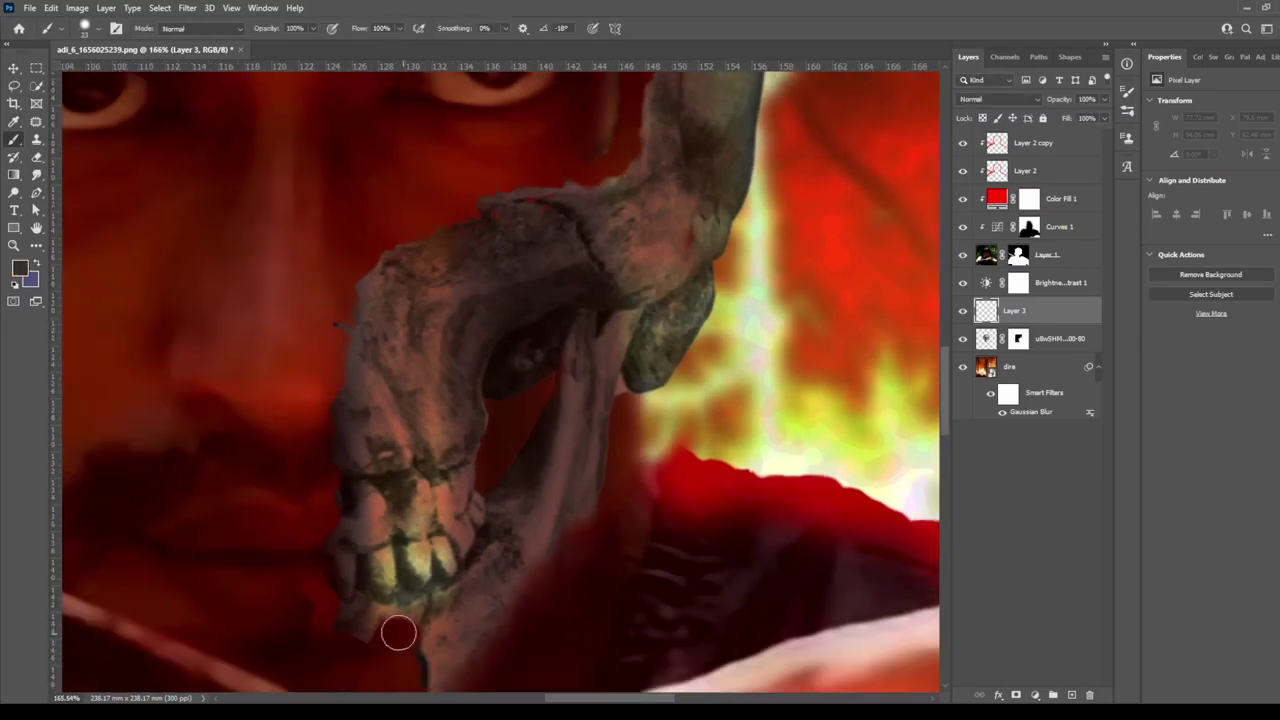
scroll(614, 165, up, 3)
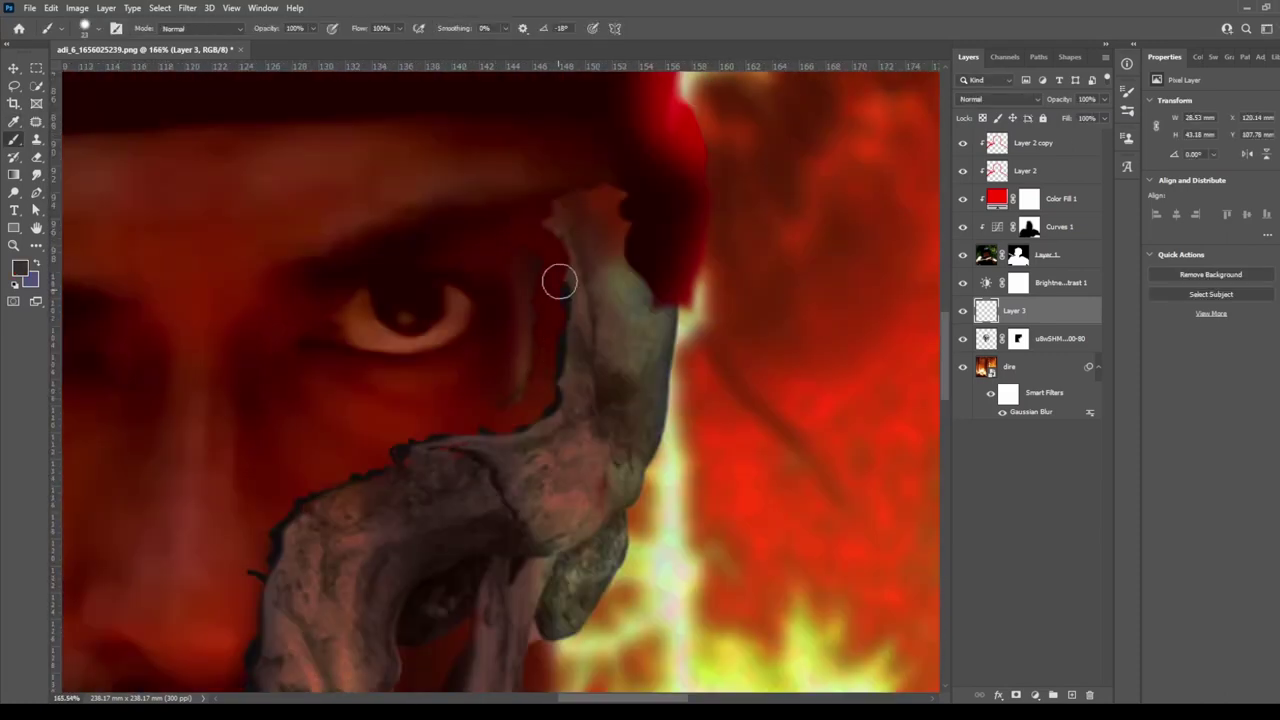
scroll(722, 301, down, 5)
scroll(700, 340, up, 5)
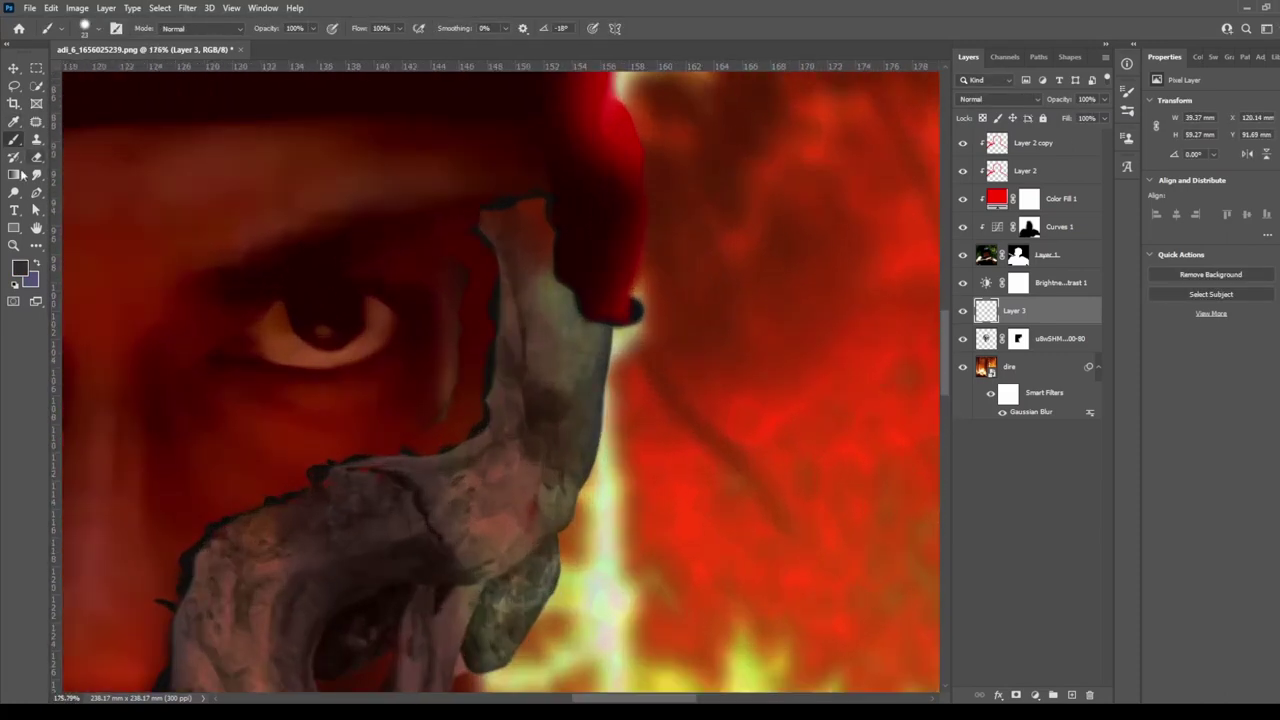
scroll(703, 349, up, 2)
Erase the dark outline back where it meets the cap and headband.
key(e)
scroll(580, 561, down, 5)
scroll(489, 288, up, 6)
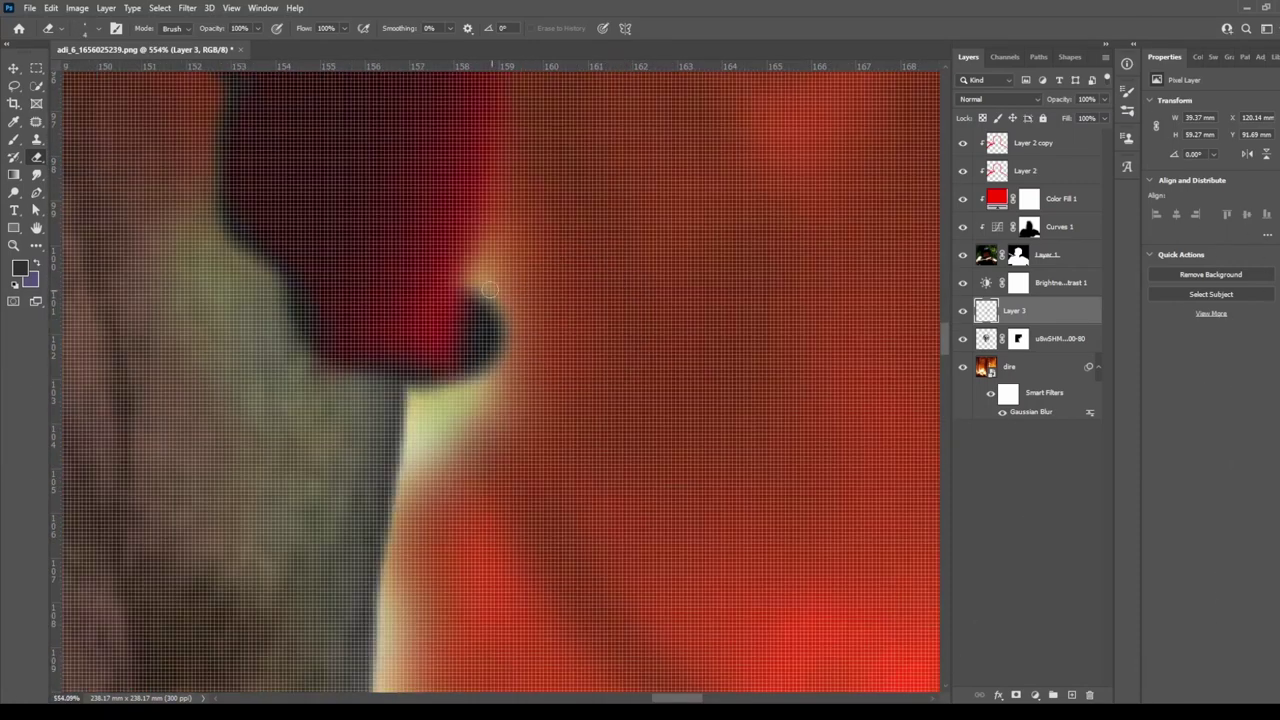
scroll(322, 378, down, 2)
scroll(322, 378, down, 2)
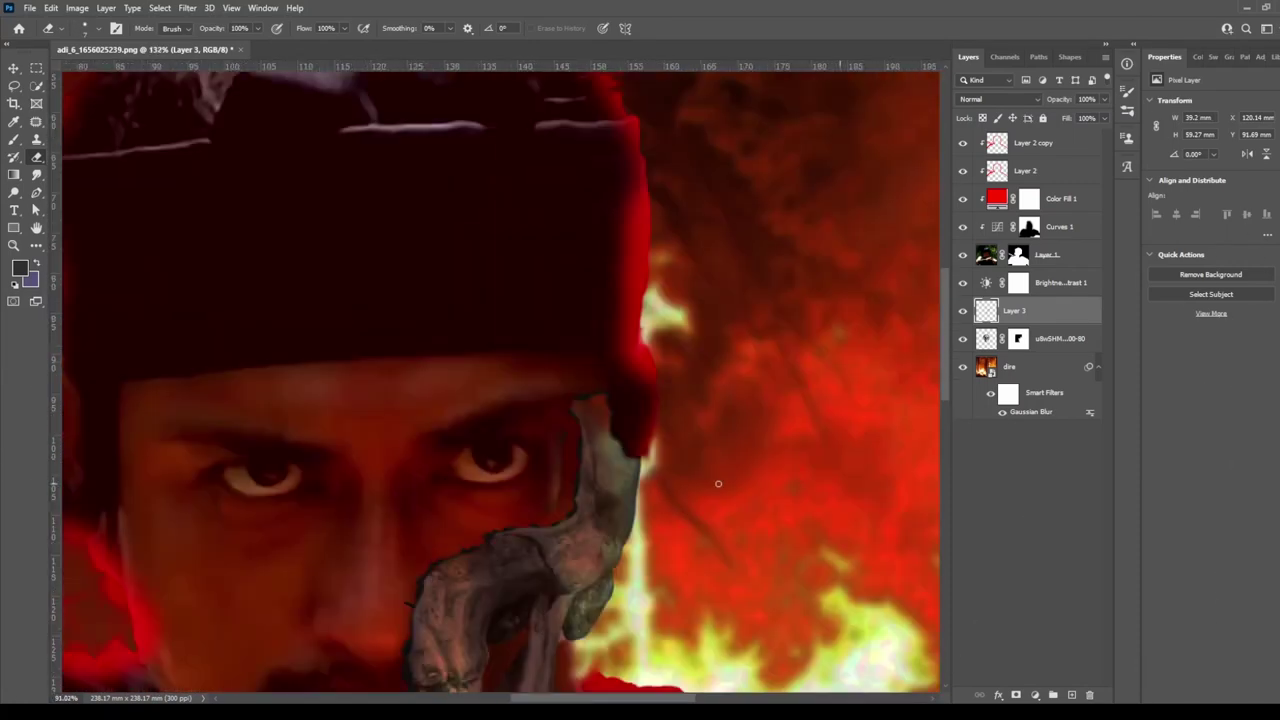
scroll(322, 378, down, 2)
scroll(710, 157, down, 3)
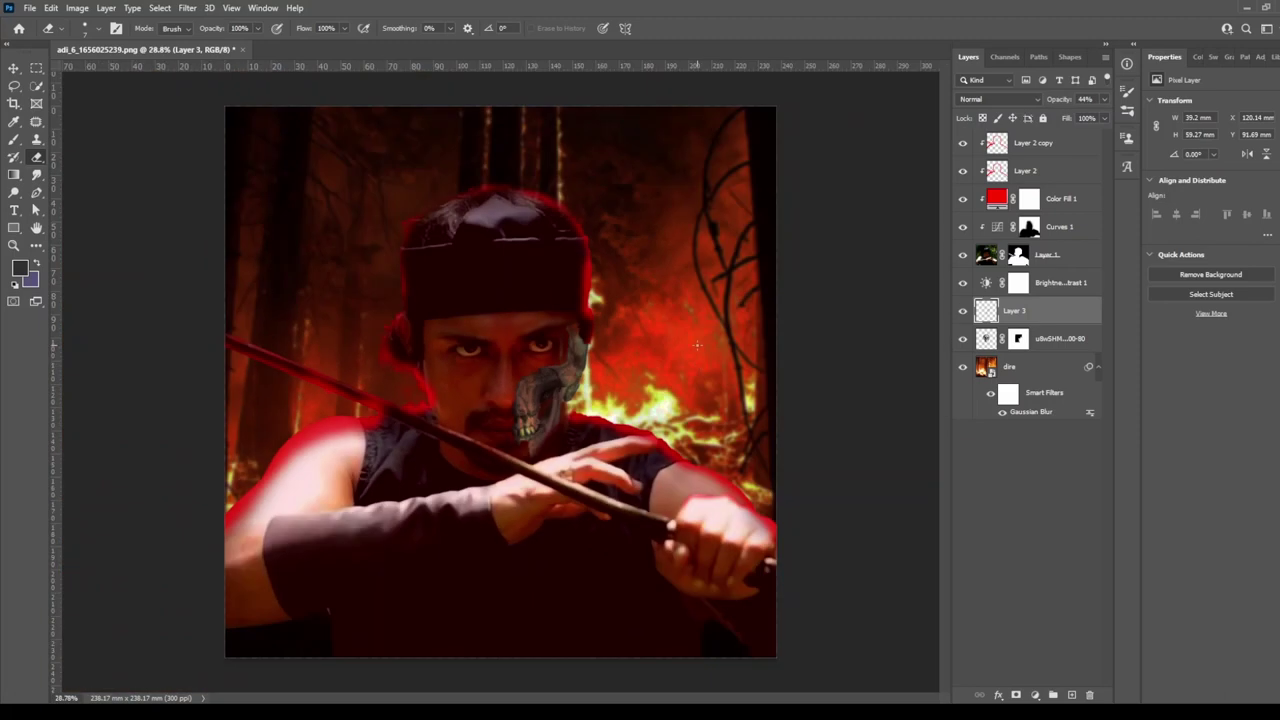
scroll(450, 320, up, 3)
Mask out the man's eye on the skull side so the skull's socket shows.
click(392, 323)
key(x)
drag(447, 322, 467, 322)
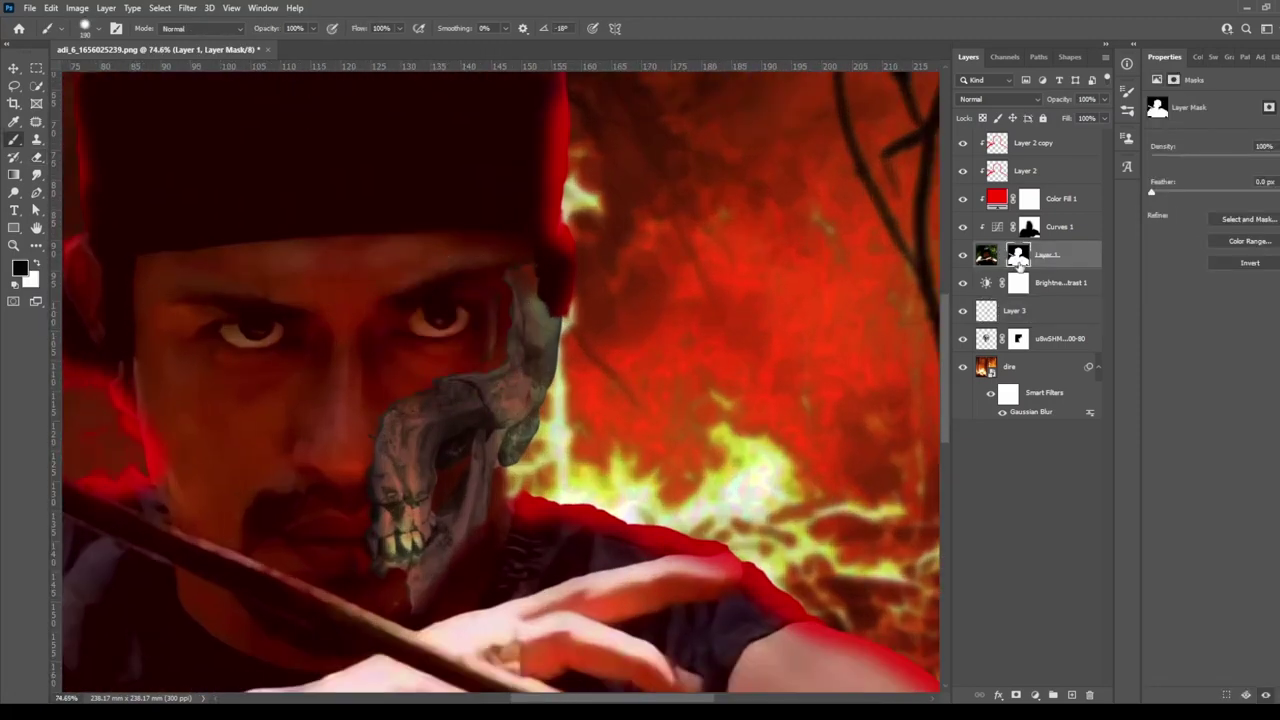
click(1019, 338)
key(x)
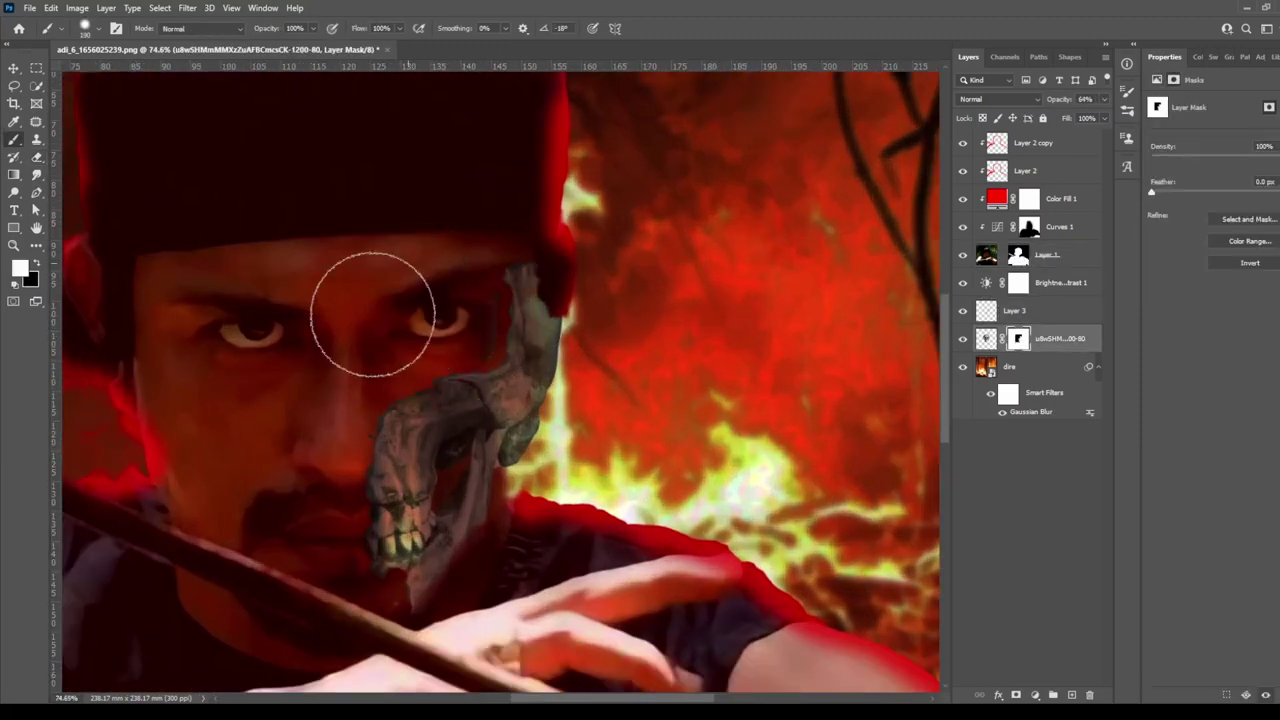
click(1018, 254)
key(x)
drag(445, 300, 465, 300)
scroll(697, 370, down, 3)
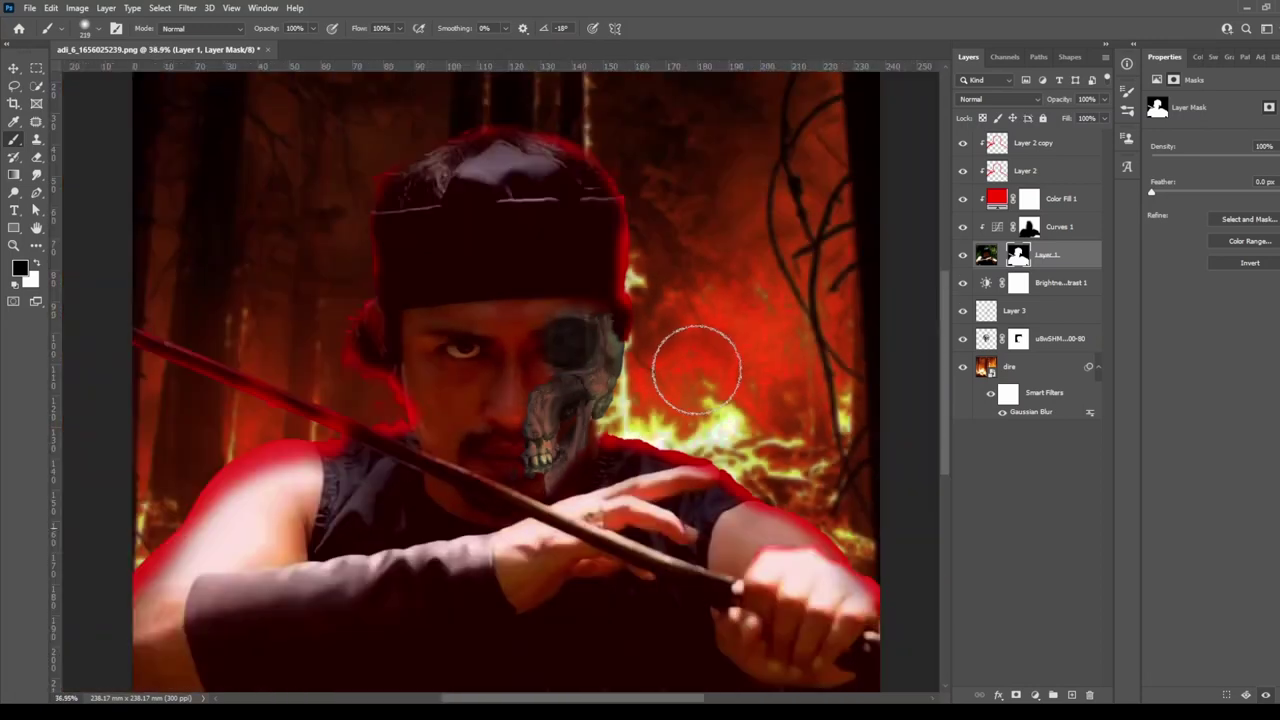
scroll(697, 370, up, 2)
scroll(549, 363, up, 3)
Confirm the skull layer's free-transform size and position over the face.
click(986, 338)
key(ctrl+t)
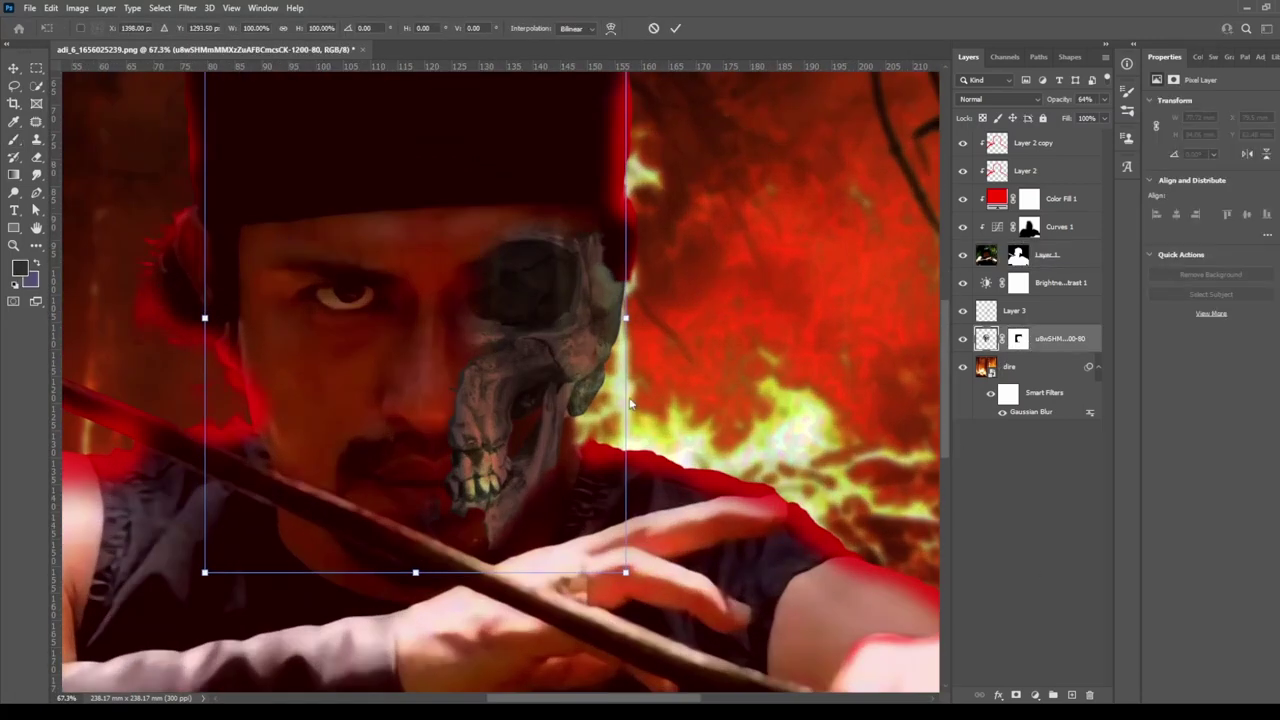
key(Return)
key(b)
key(alt+bracketright)
scroll(510, 365, down, 3)
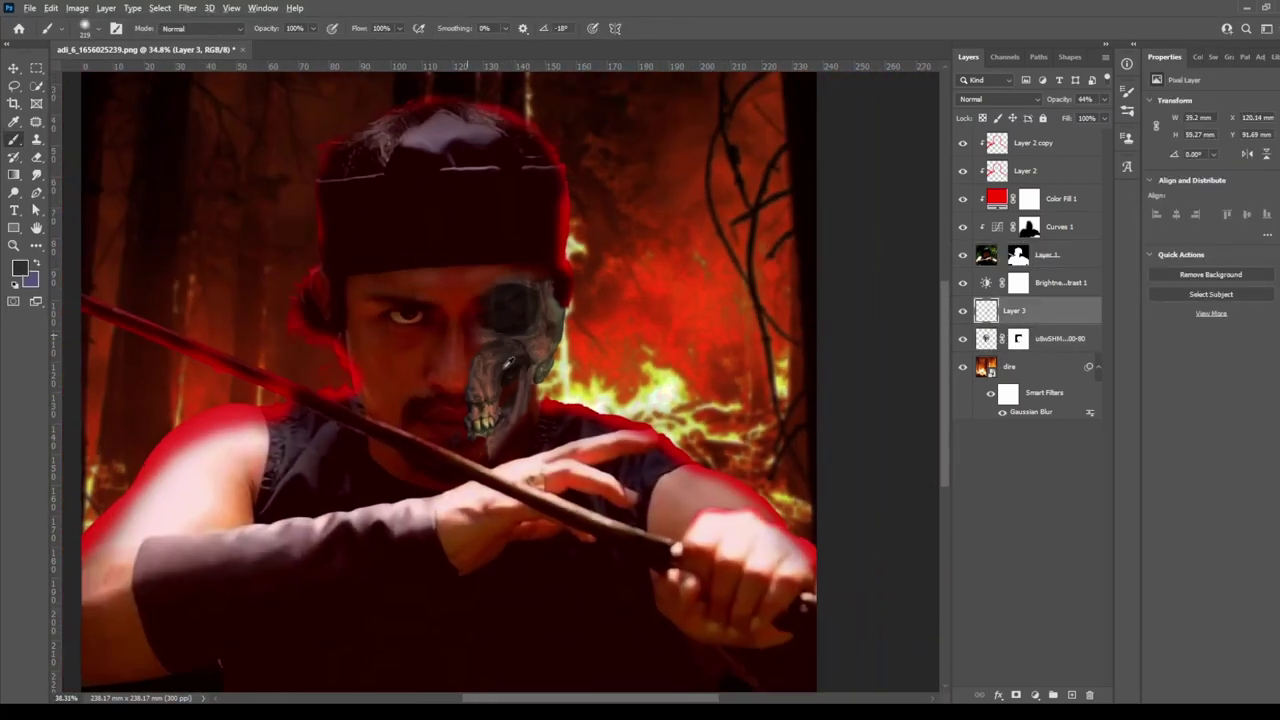
scroll(875, 462, down, 2)
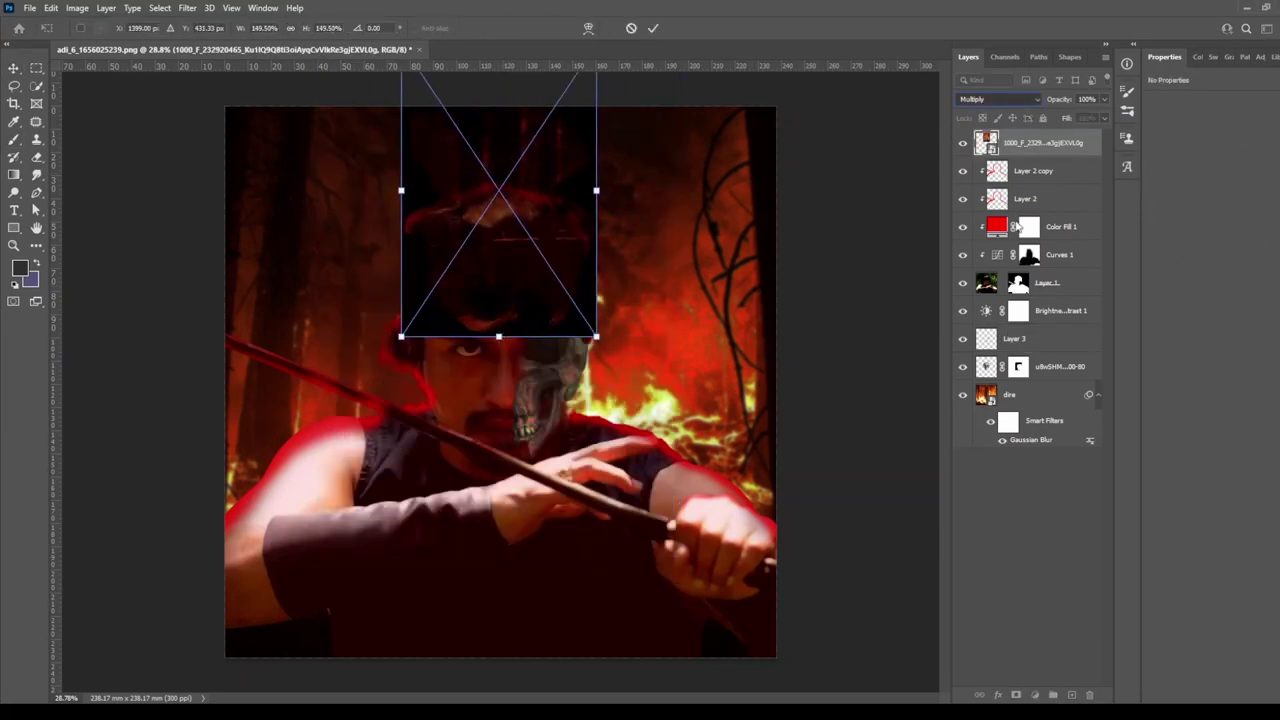
Set the fire photo to Screen, enlarge it over the head, and mask flames off the face.
key(shift+plus)
key(shift+plus)
key(shift+plus)
key(shift+plus)
key(shift+plus)
drag(596, 190, 683, 201)
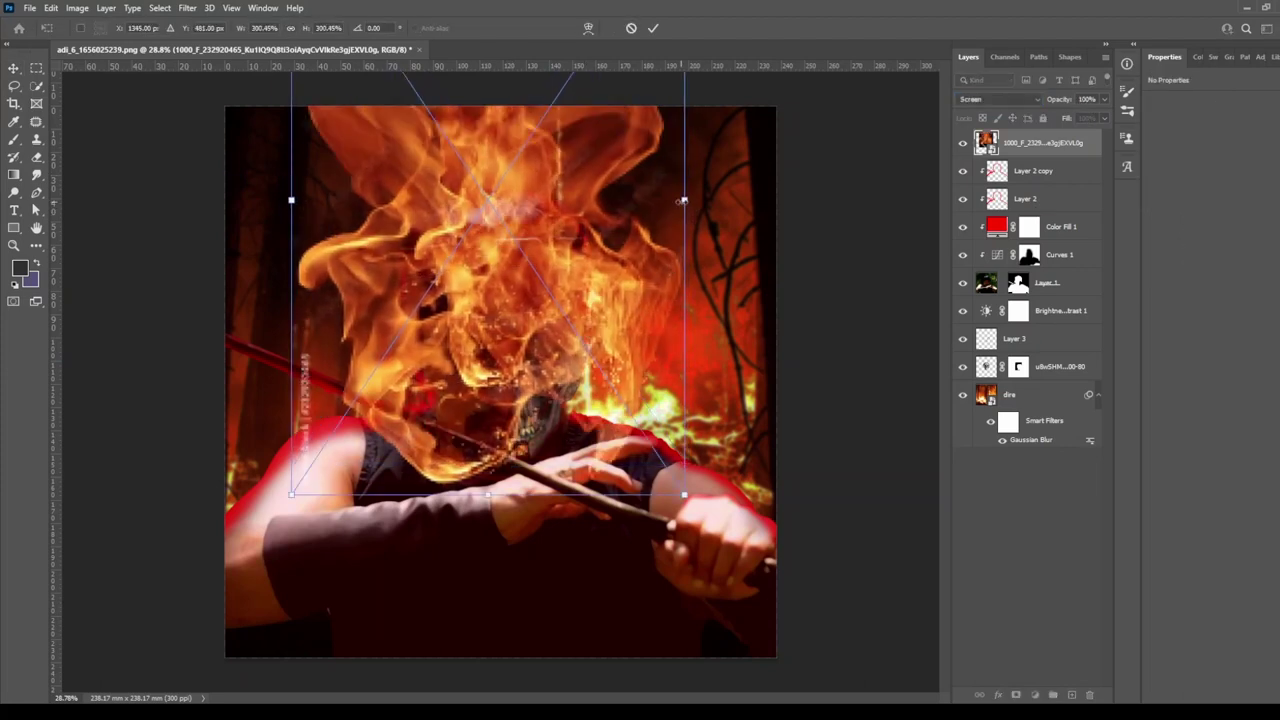
key(Return)
click(1016, 694)
key(b)
mouse_move(480, 240)
mouse_down()
mouse_move(428, 271)
mouse_move(523, 409)
mouse_move(553, 305)
mouse_up()
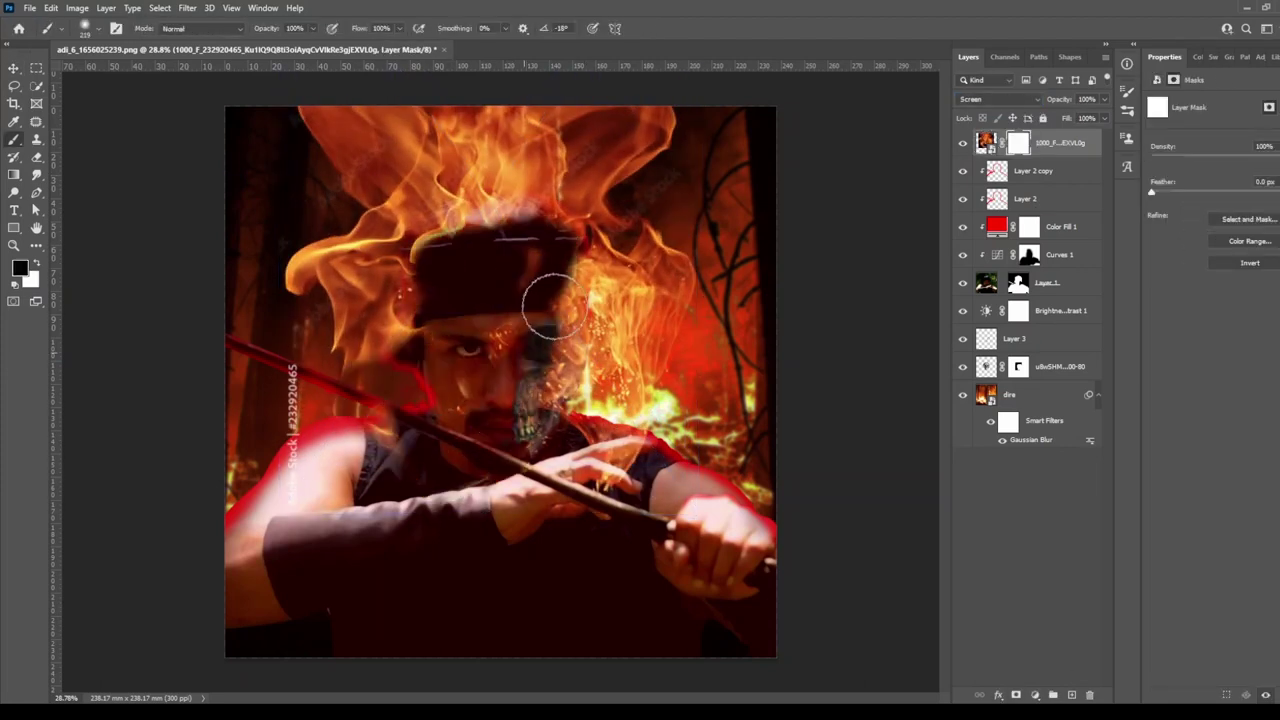
Move the fire layer below Layer 1 and keep refining its mask.
key(ctrl+minus)
key(v)
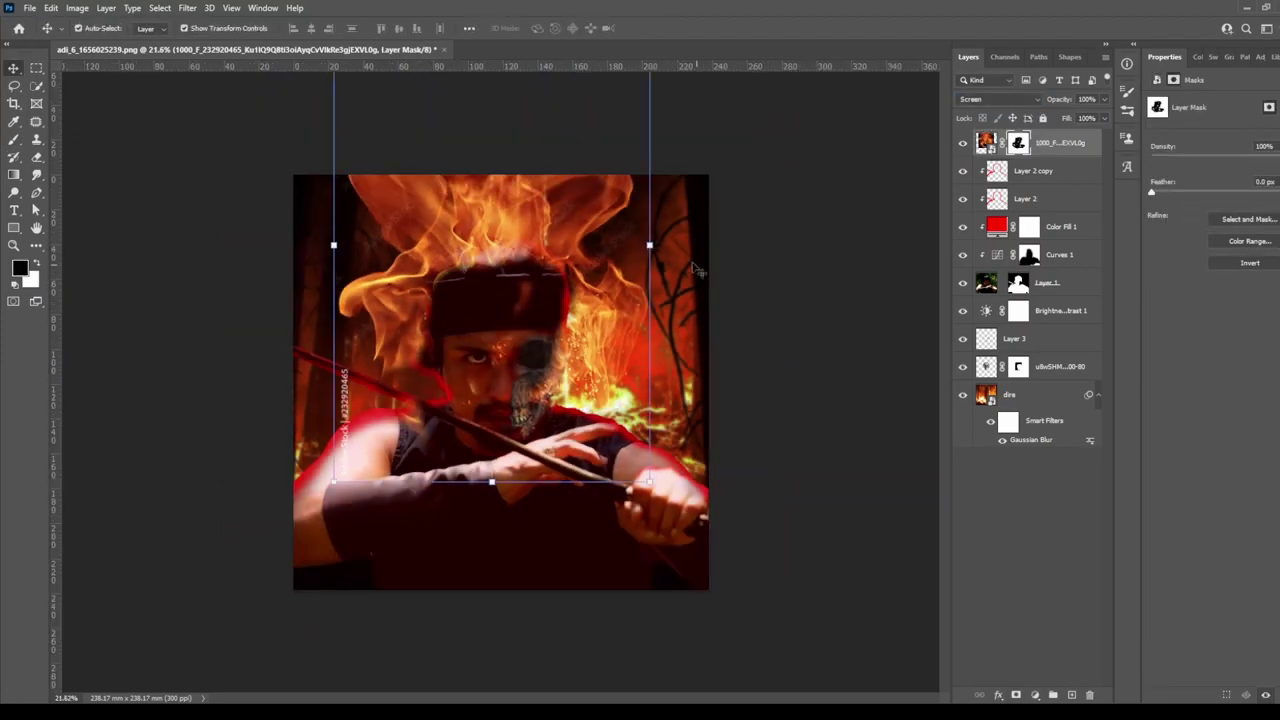
drag(1060, 143, 1070, 290)
scroll(509, 386, up, 2)
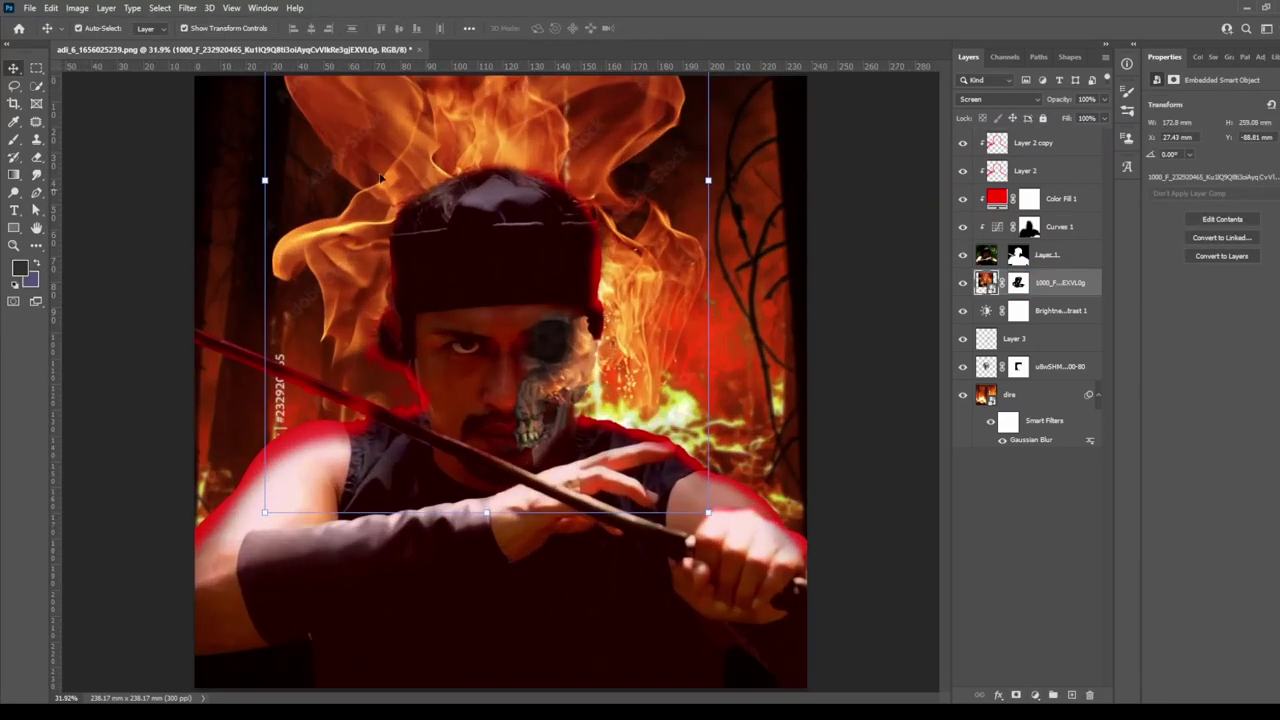
key(b)
scroll(585, 318, down, 2)
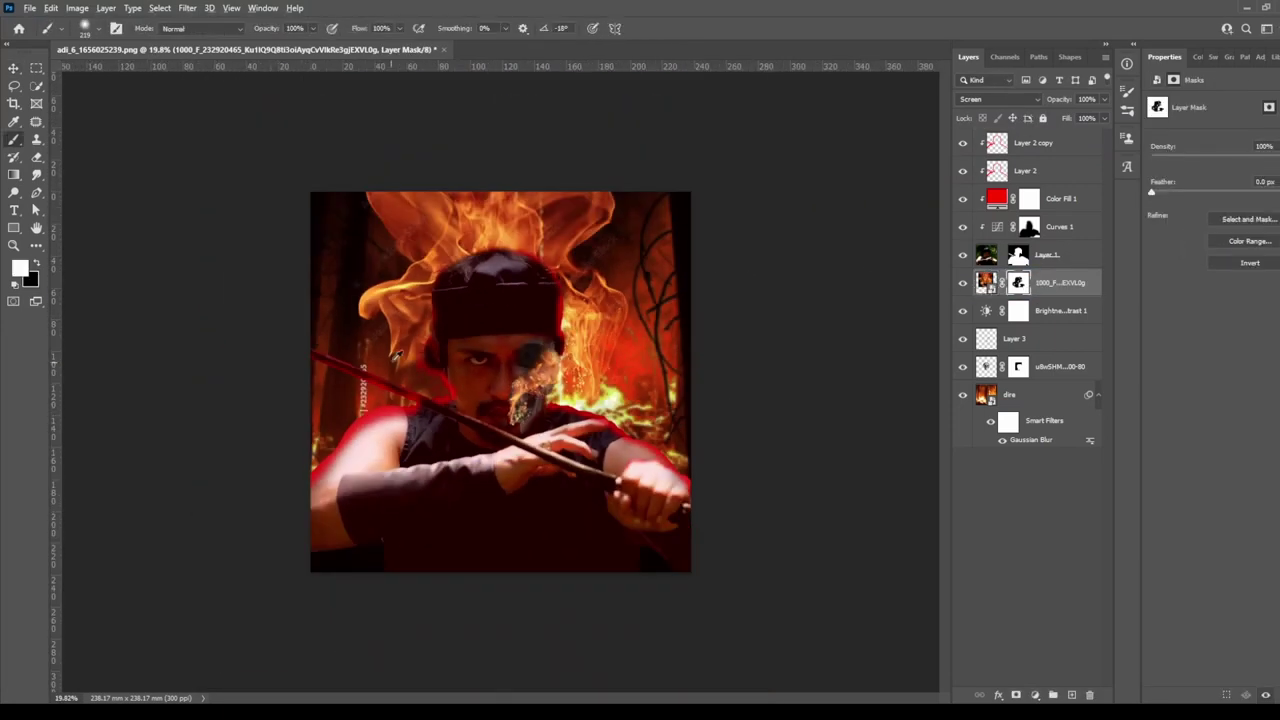
scroll(243, 428, up, 3)
scroll(728, 449, down, 3)
scroll(500, 375, up, 4)
scroll(500, 375, down, 2)
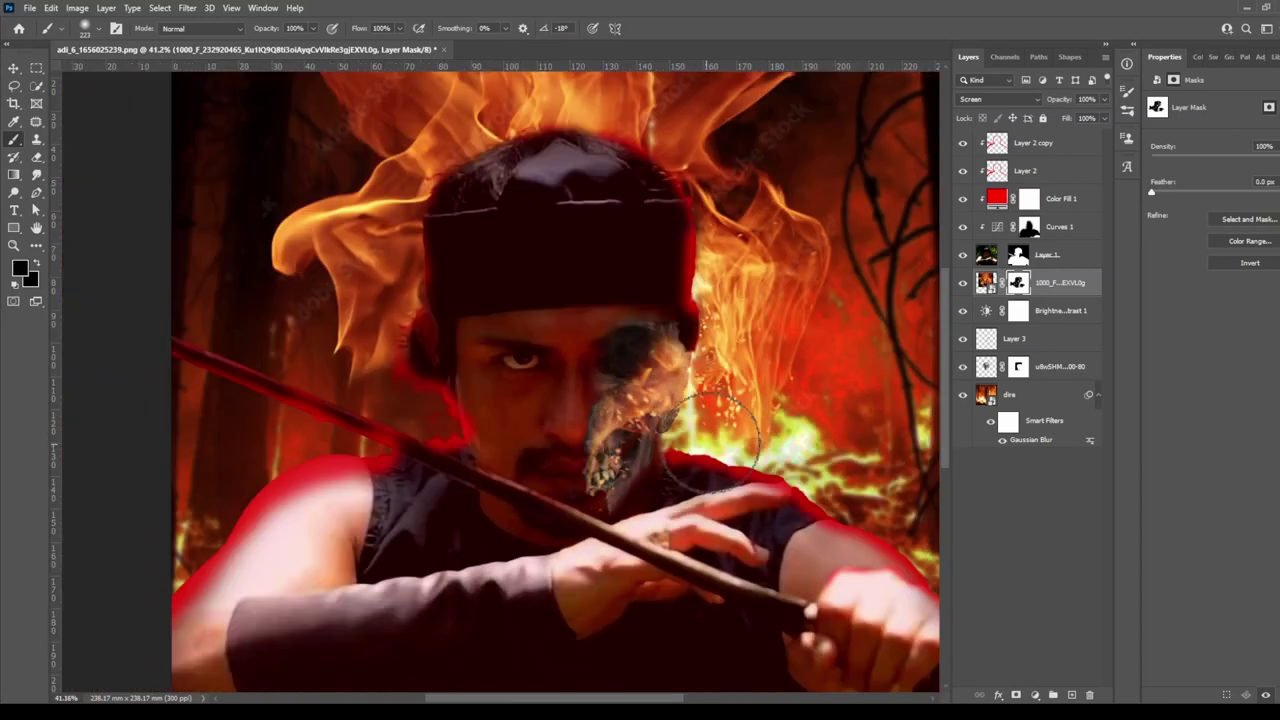
scroll(629, 329, up, 2)
scroll(629, 329, down, 3)
scroll(360, 455, up, 4)
scroll(360, 455, down, 5)
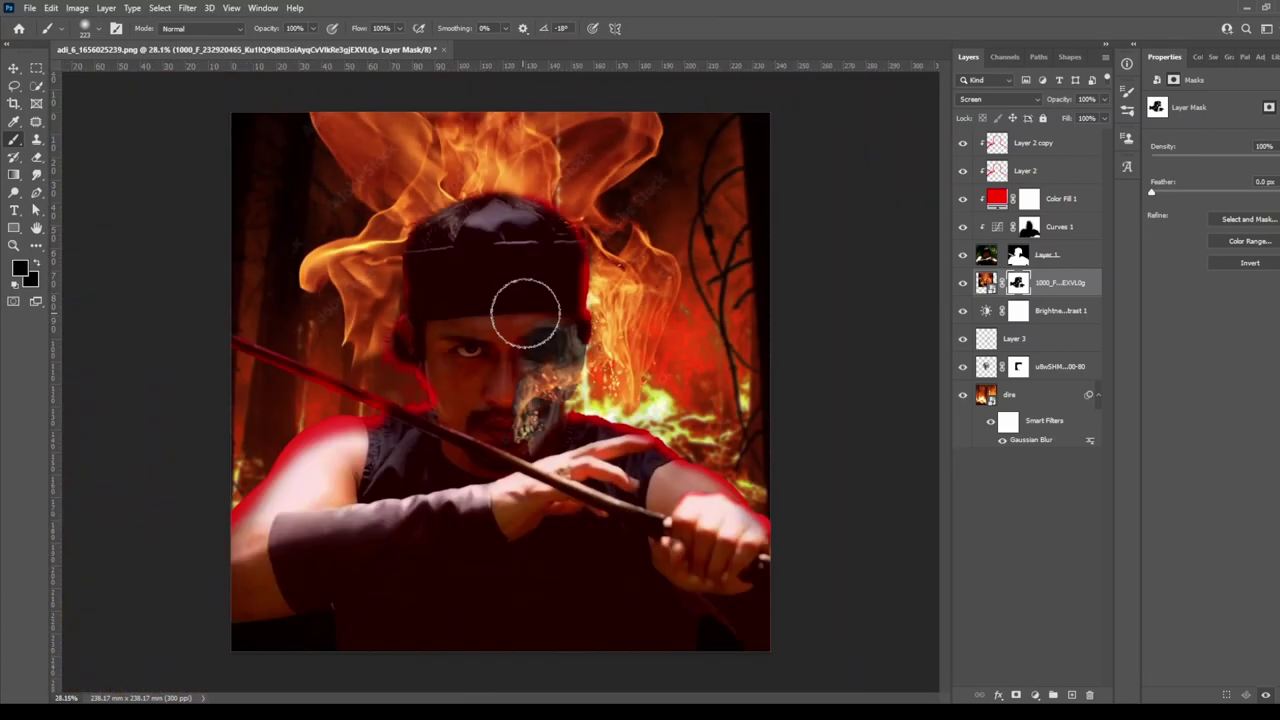
Duplicate the masked fire layer, move it under Curves 1, and clip it.
key(ctrl+j)
mouse_move(1040, 283)
mouse_down()
mouse_move(1065, 242)
mouse_move(1040, 138)
mouse_up()
key(ctrl+alt+g)
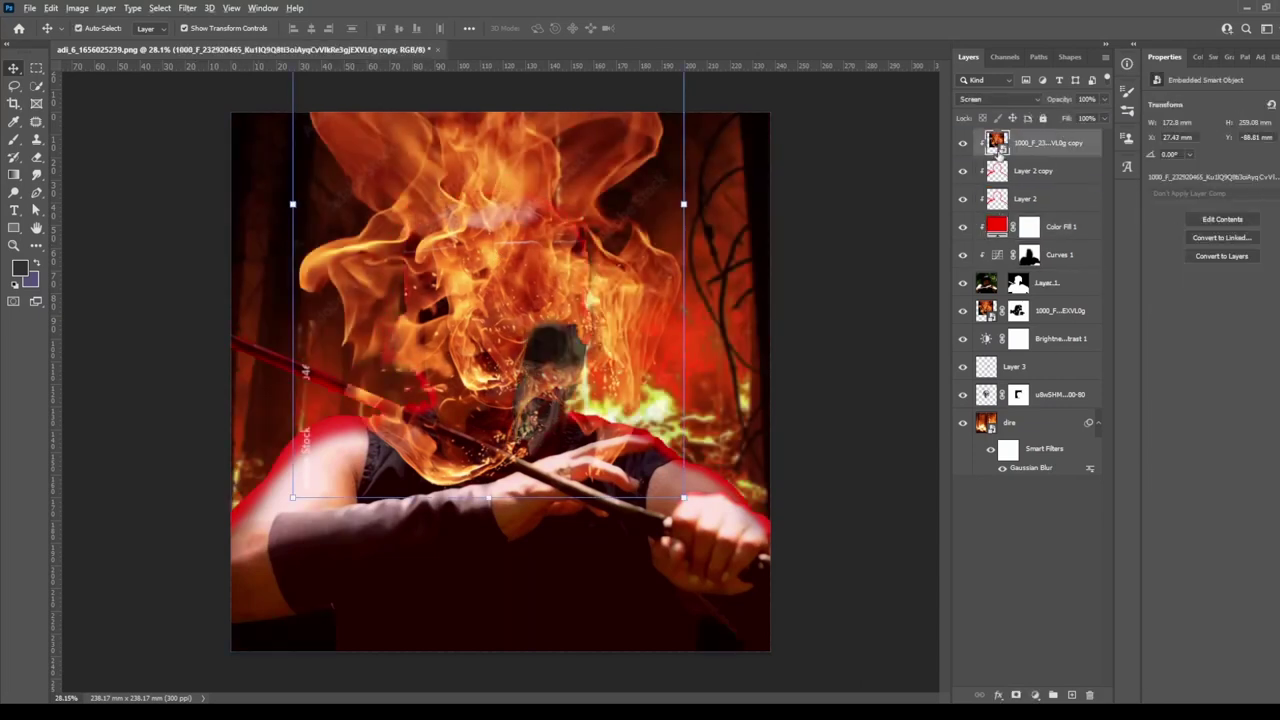
Set the fire copy to Screen and mask its flames off the face and skull side.
key(shift+alt+s)
click(1016, 694)
key(b)
drag(628, 428, 535, 400)
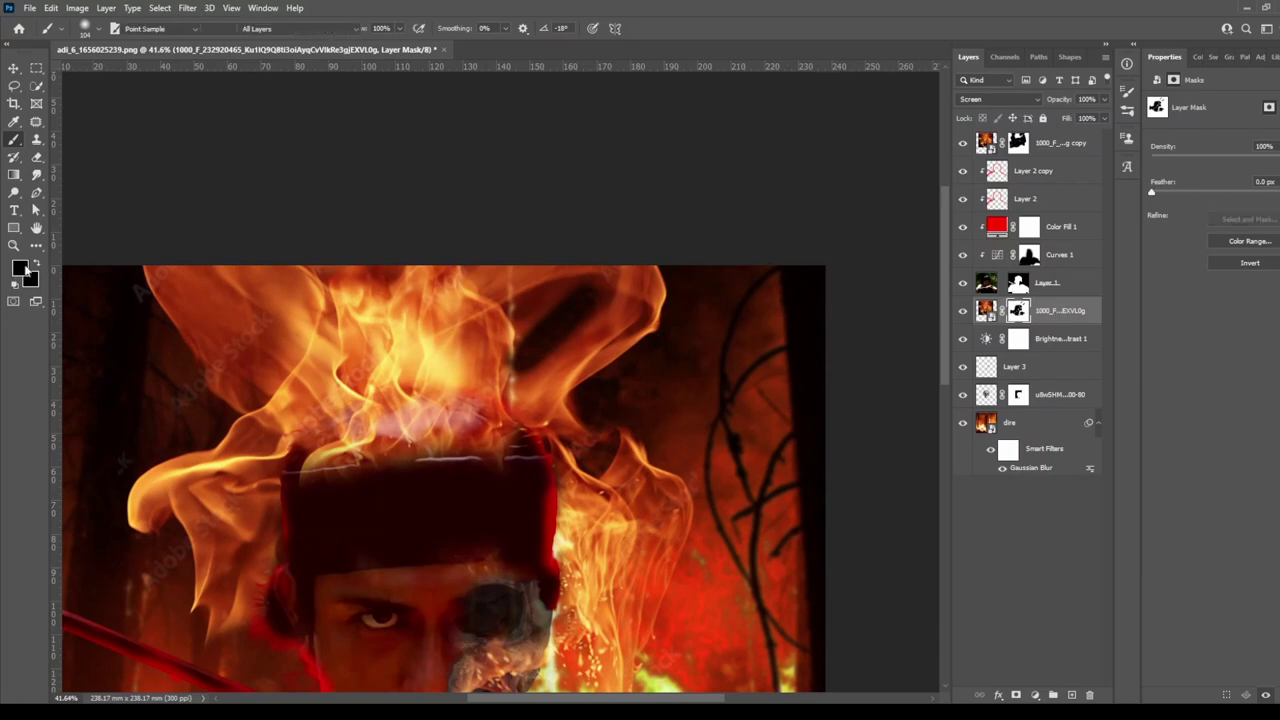
scroll(558, 318, up, 5)
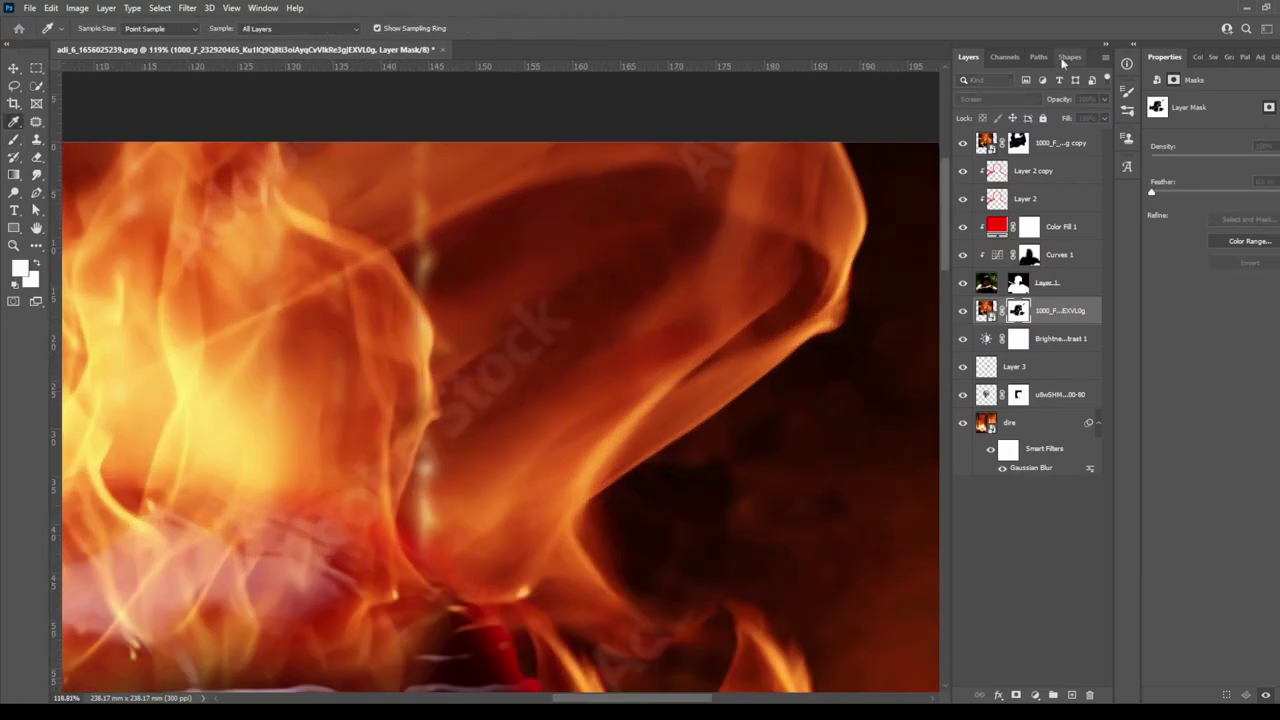
key(b)
click(457, 380)
scroll(835, 345, down, 2)
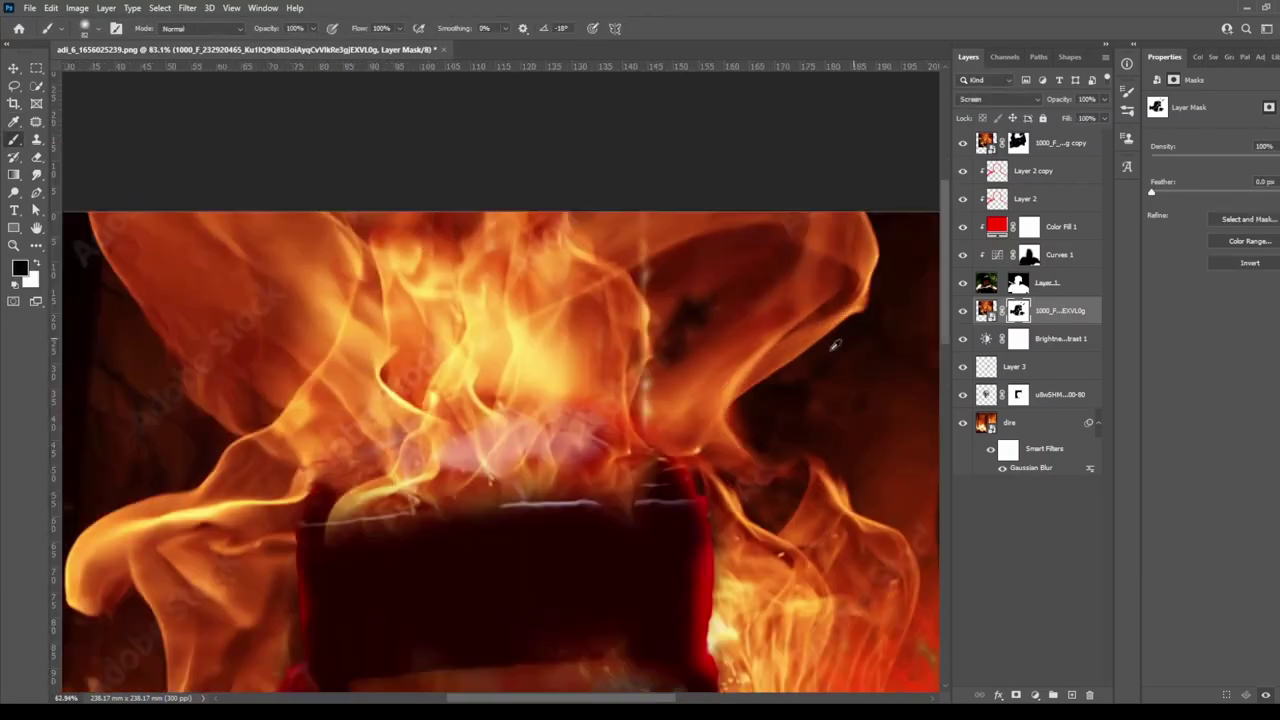
scroll(835, 345, down, 5)
drag(571, 423, 520, 320)
scroll(794, 677, down, 3)
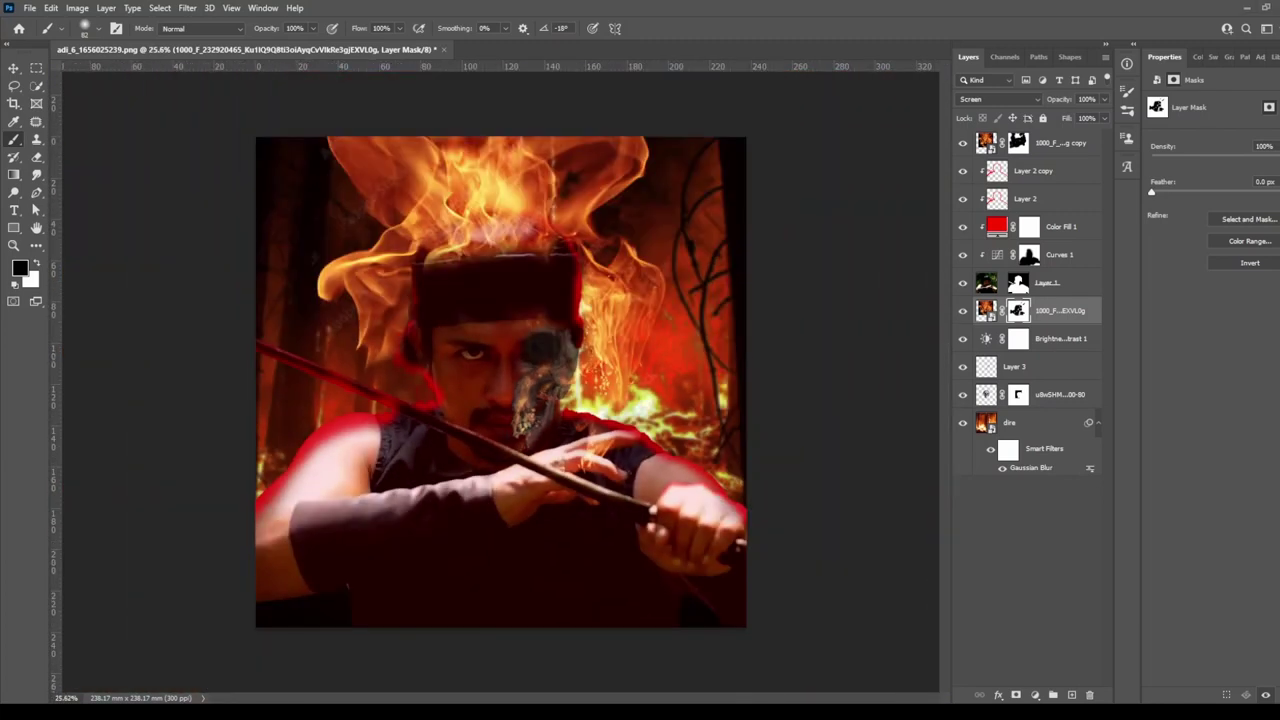
Place the sparks photo in Screen mode and mask sparks out of the lower image.
drag(553, 374, 500, 380)
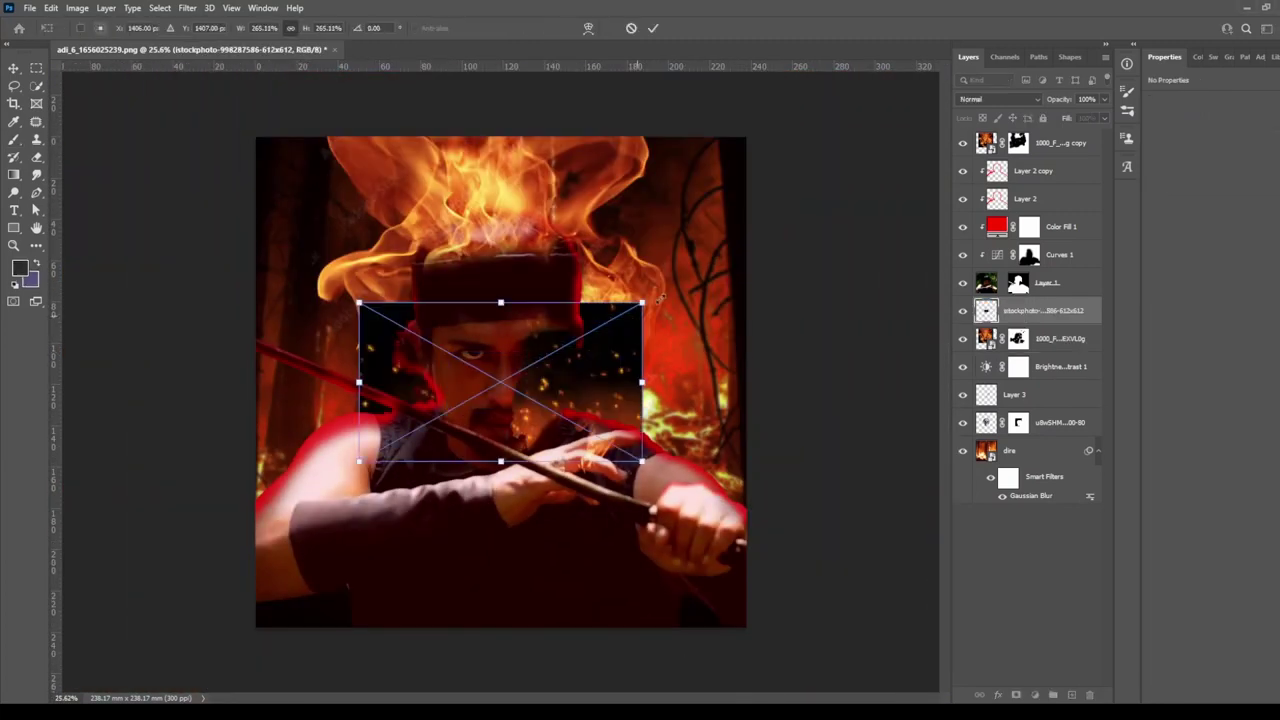
click(997, 99)
click(985, 152)
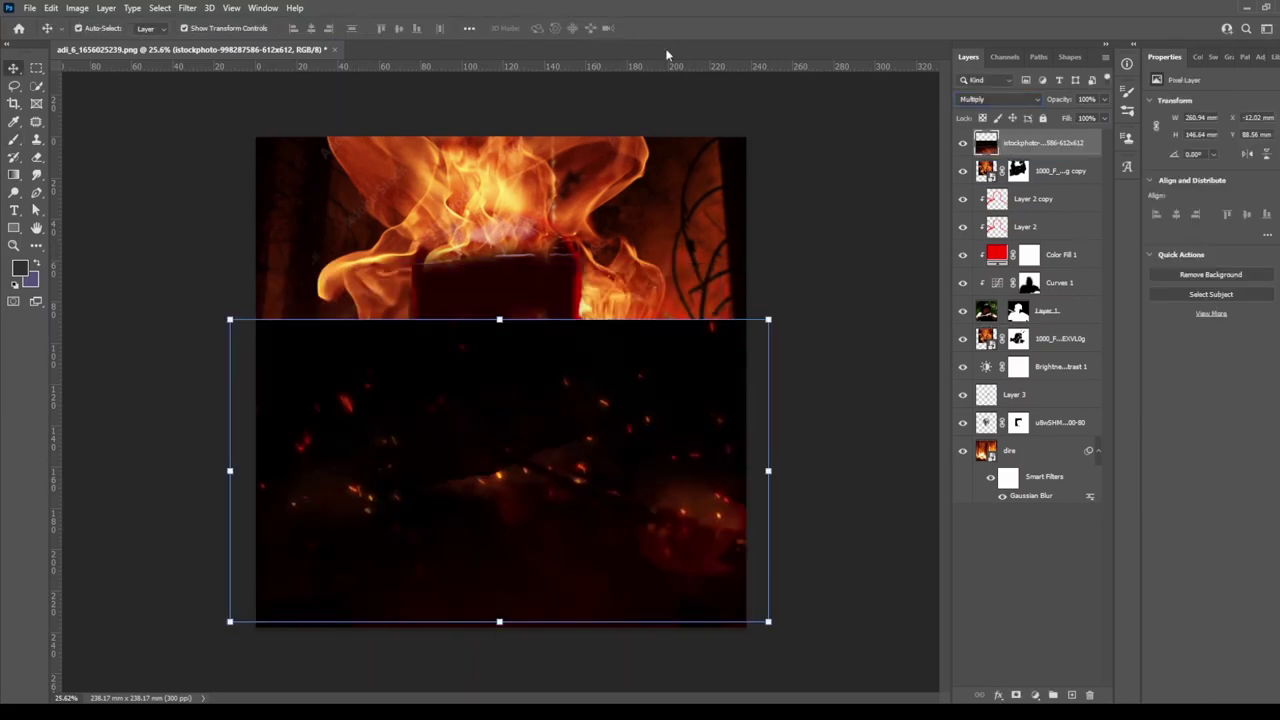
key(alt+shift+s)
key(ctrl+minus)
click(1016, 694)
key(b)
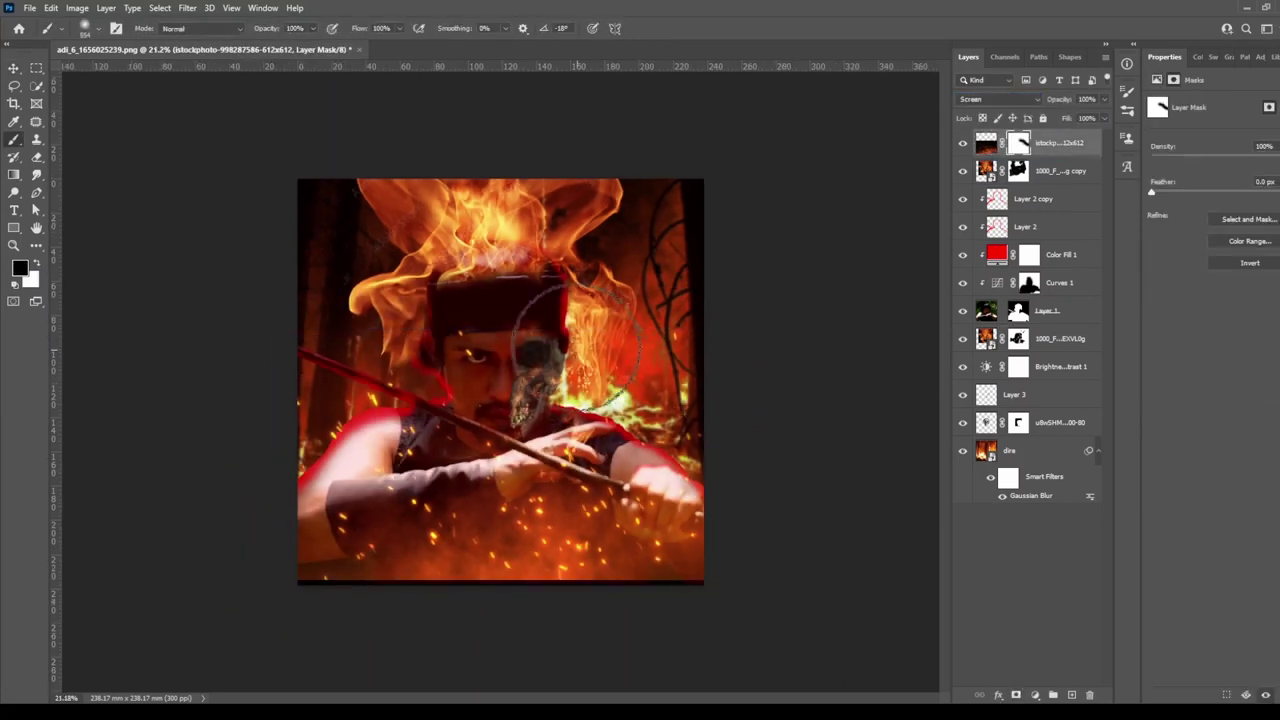
key(ctrl+plus)
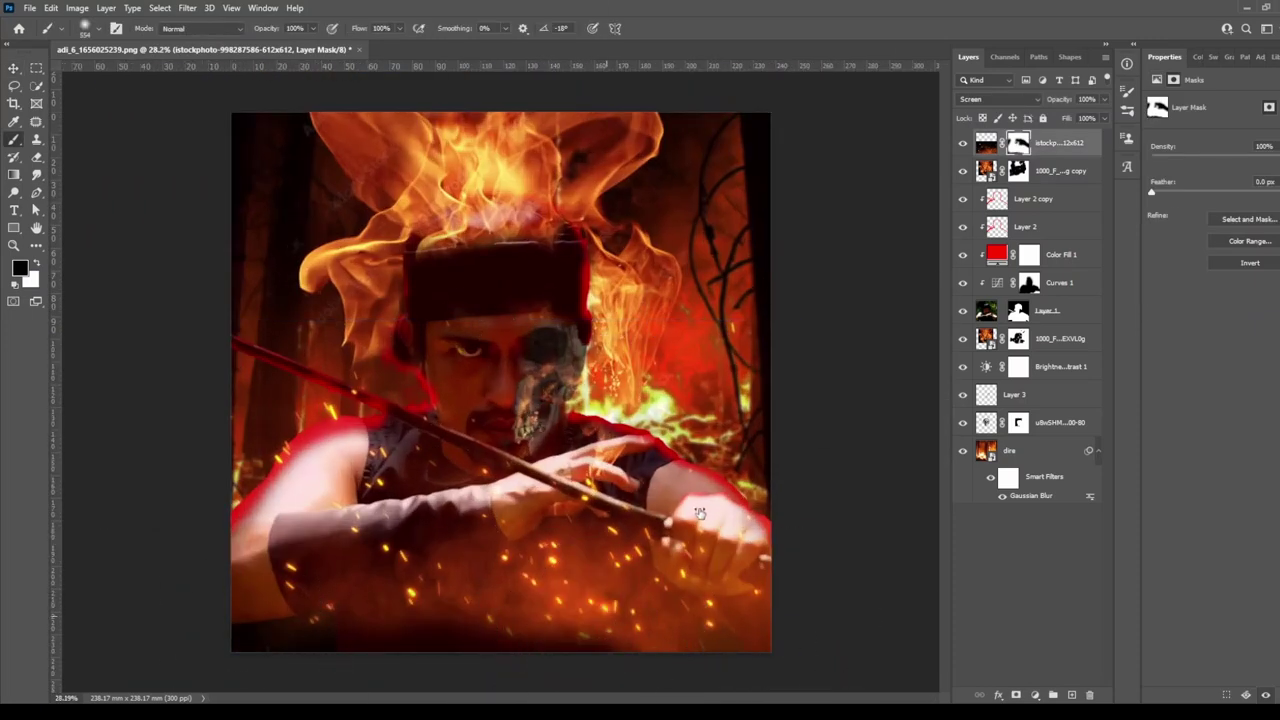
drag(700, 513, 400, 600)
key(ctrl+minus)
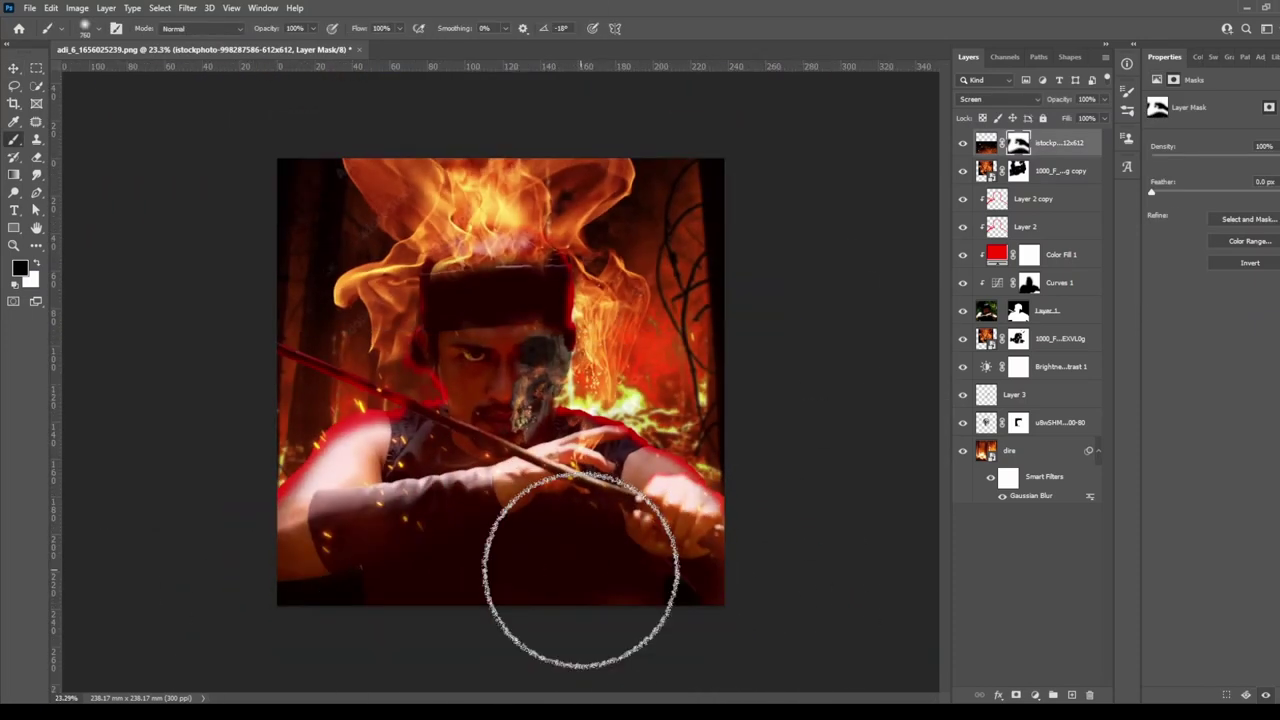
Refine the masks on both fire layers, then select the Color Fill 1 layer.
click(1017, 170)
key(ctrl+plus)
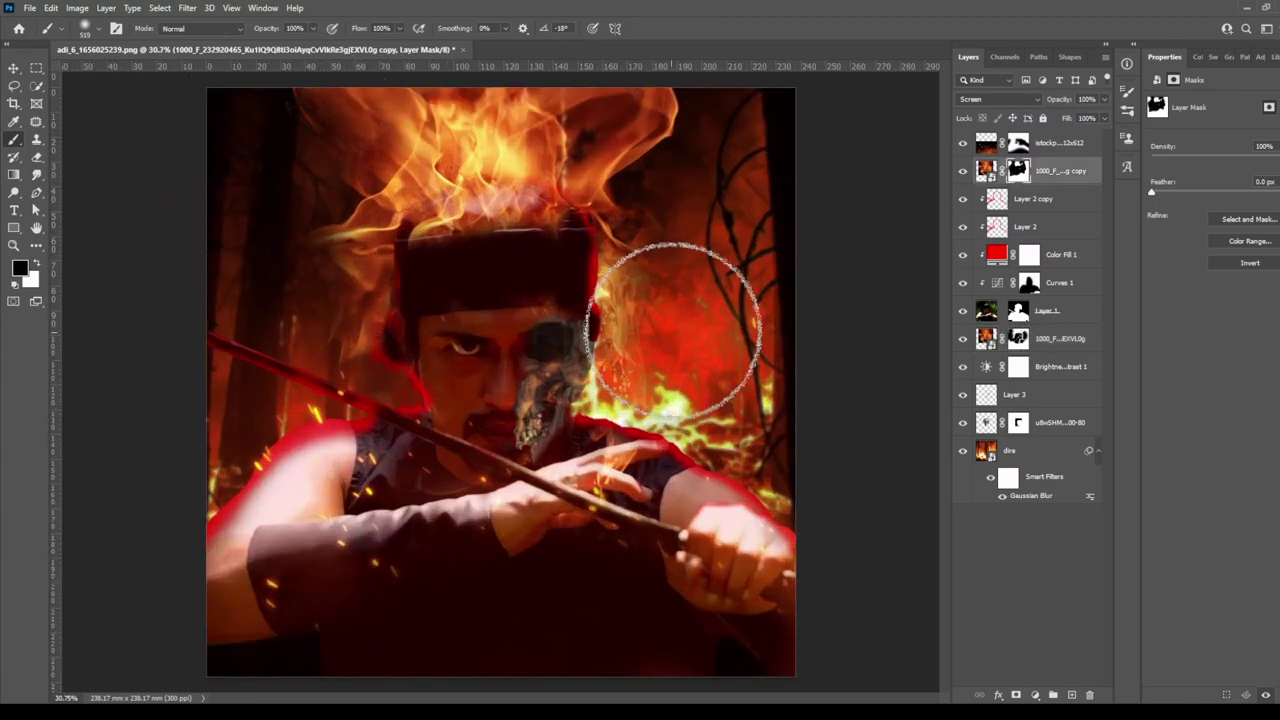
key(ctrl+minus)
click(1017, 338)
key(ctrl+plus)
key(ctrl+plus)
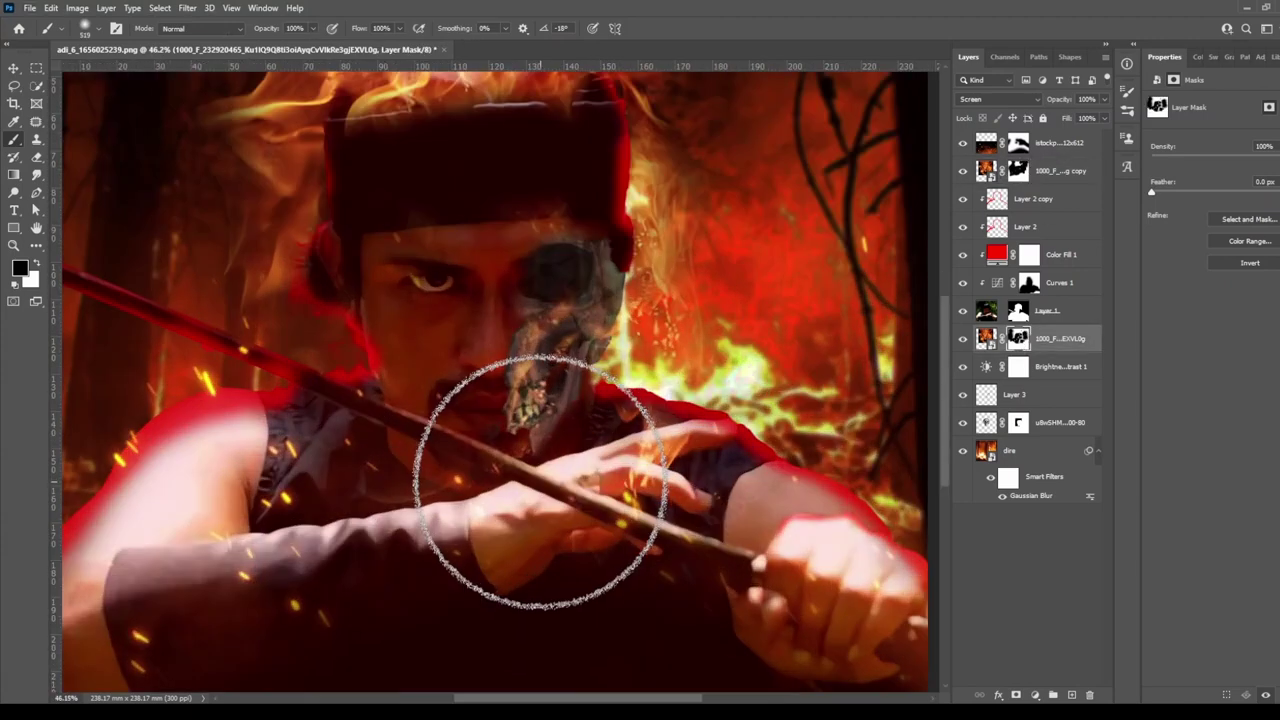
scroll(540, 480, down, 5)
scroll(508, 286, up, 4)
click(1065, 256)
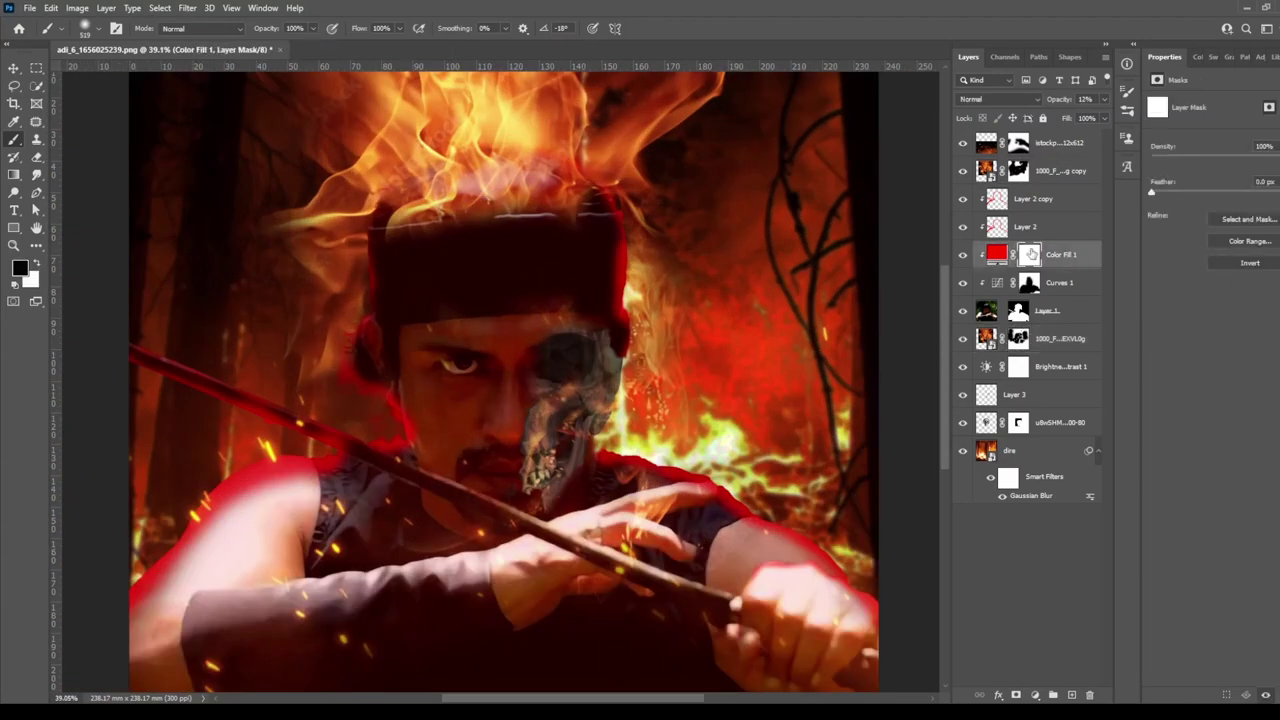
scroll(657, 129, down, 1)
scroll(447, 201, down, 1)
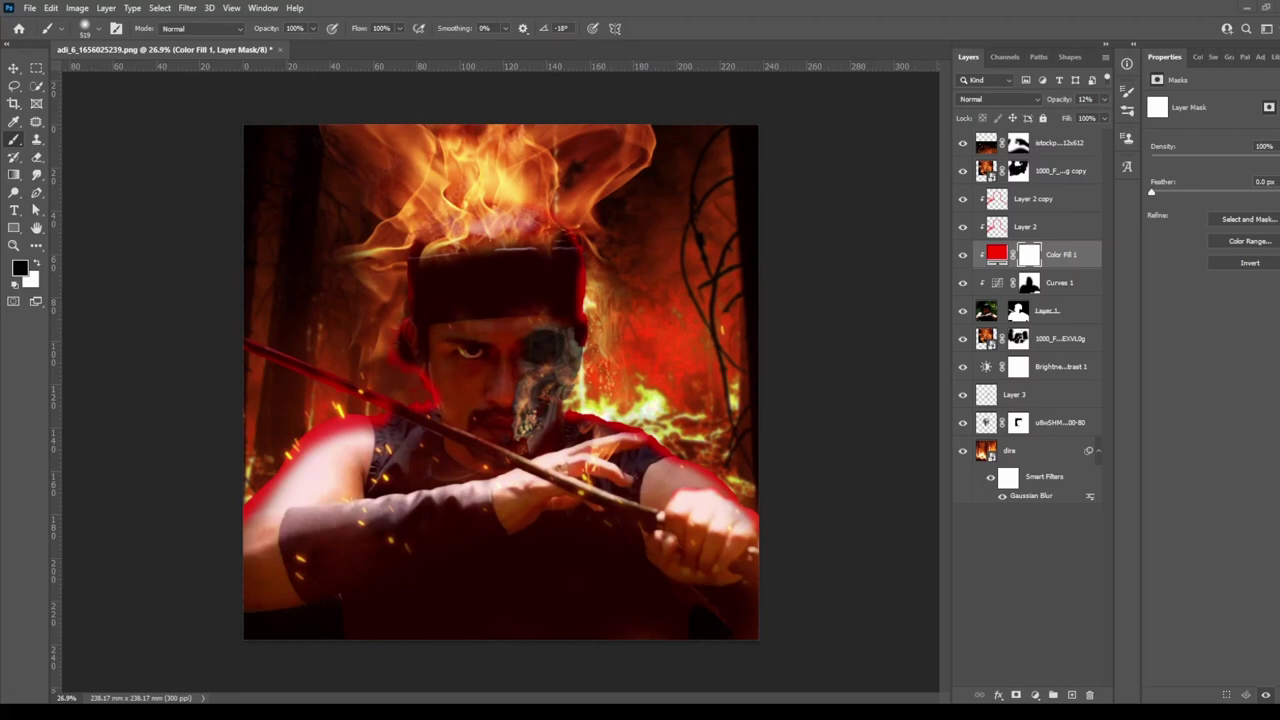
Add a new flame photo in Screen mode, positioned along the bottom of the image.
mouse_move(757, 577)
mouse_down()
mouse_move(611, 577)
mouse_move(754, 577)
mouse_up()
key(shift+alt+s)
scroll(571, 525, down, 1)
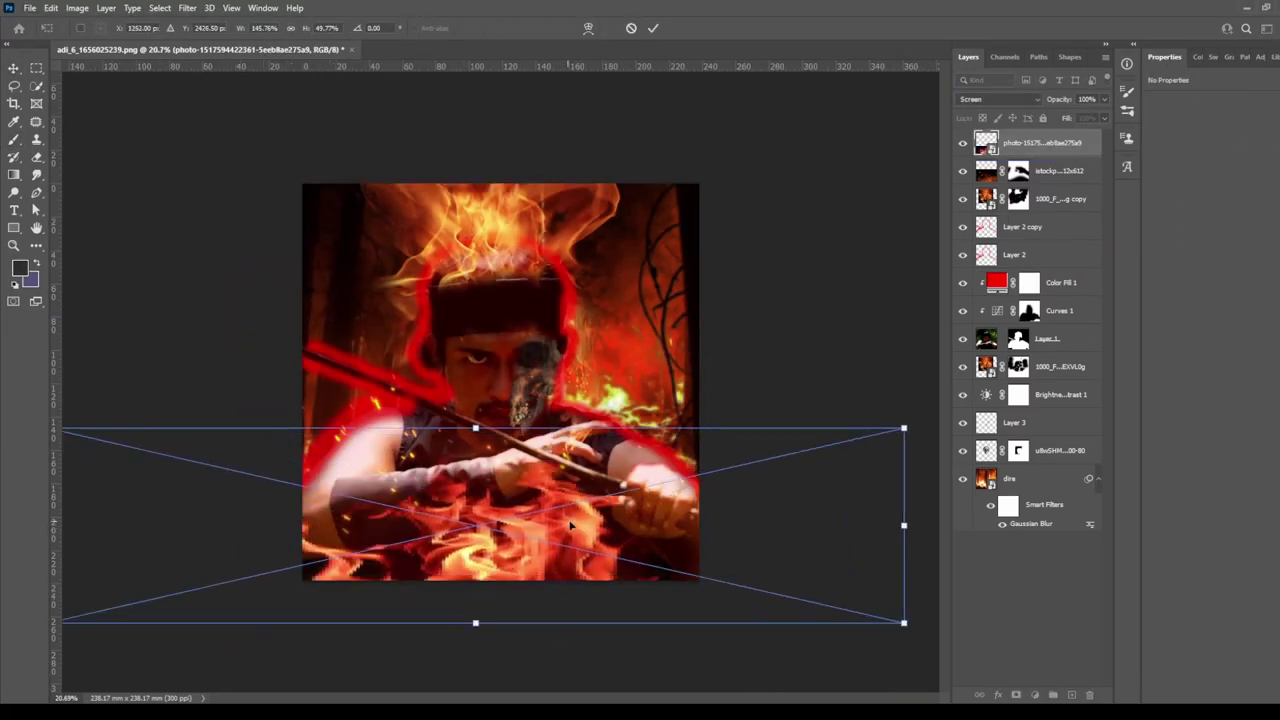
drag(571, 525, 571, 620)
key(Return)
scroll(814, 251, up, 2)
scroll(784, 475, down, 3)
key(b)
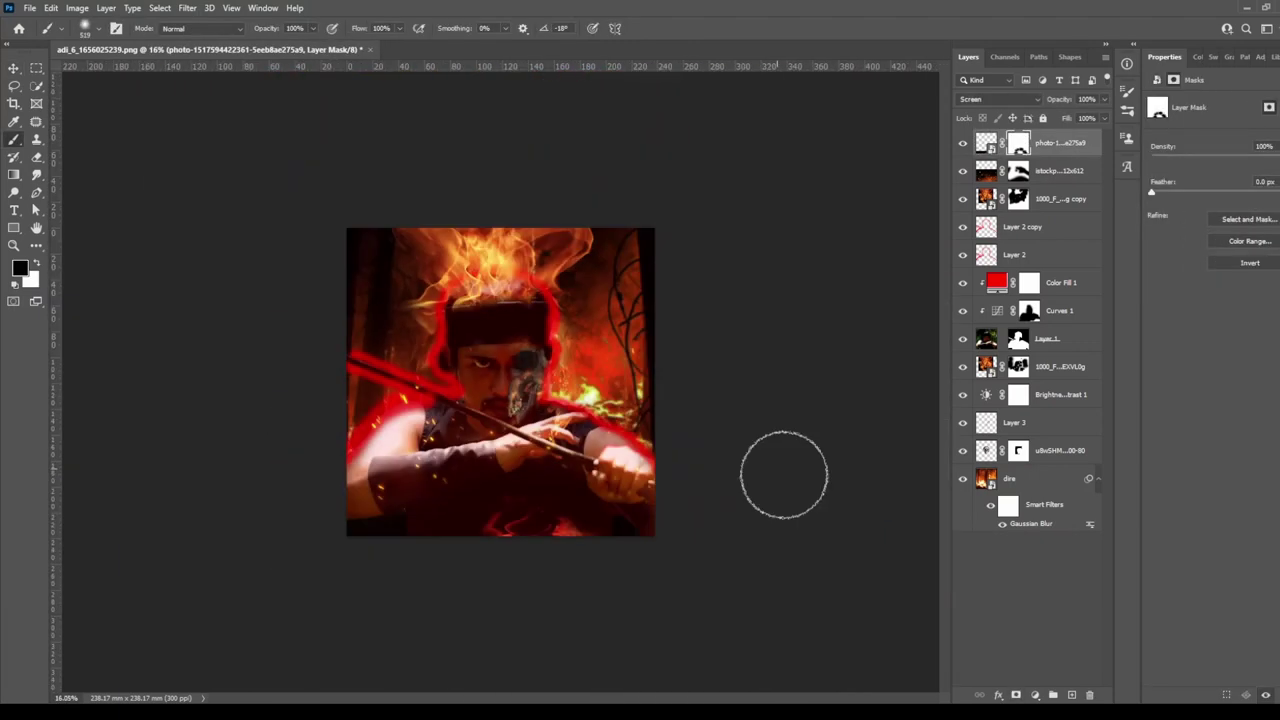
scroll(784, 475, up, 1)
Clip Layer 2 copy and Layer 2 to the layers beneath, then select Layer 2 for opacity.
click(1030, 226)
alt+click(1045, 241)
alt+click(1045, 268)
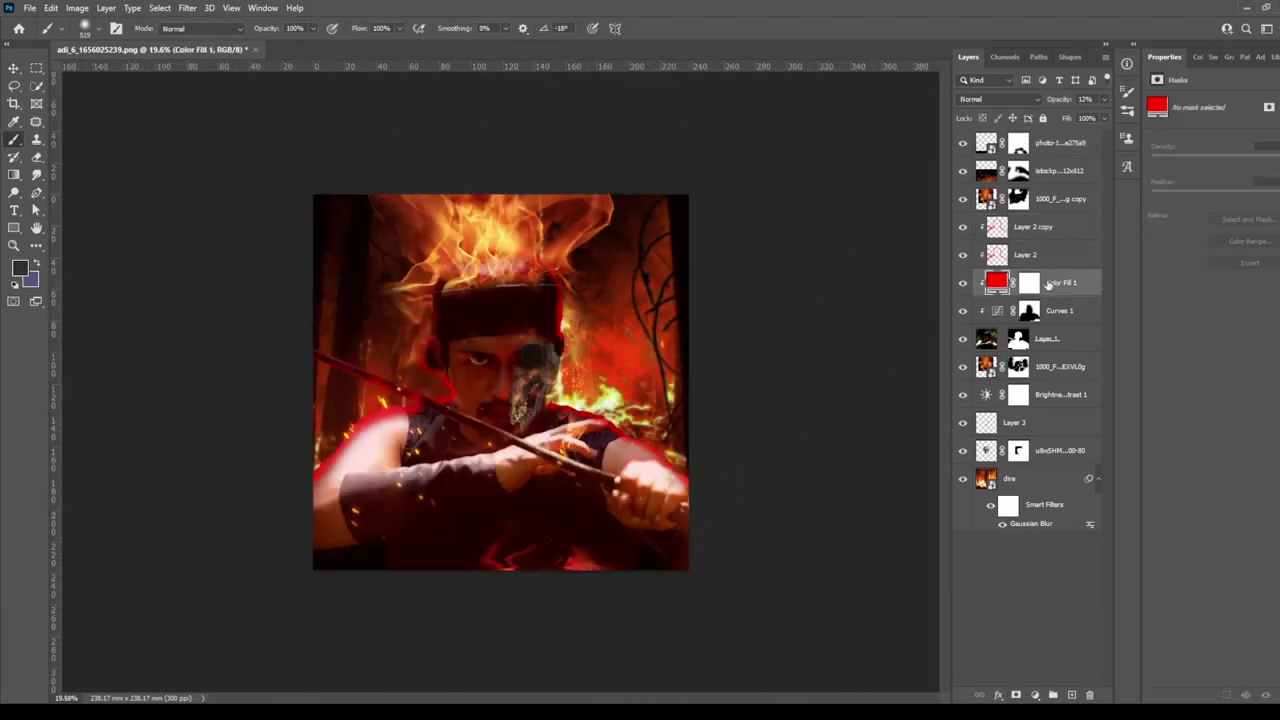
click(1025, 254)
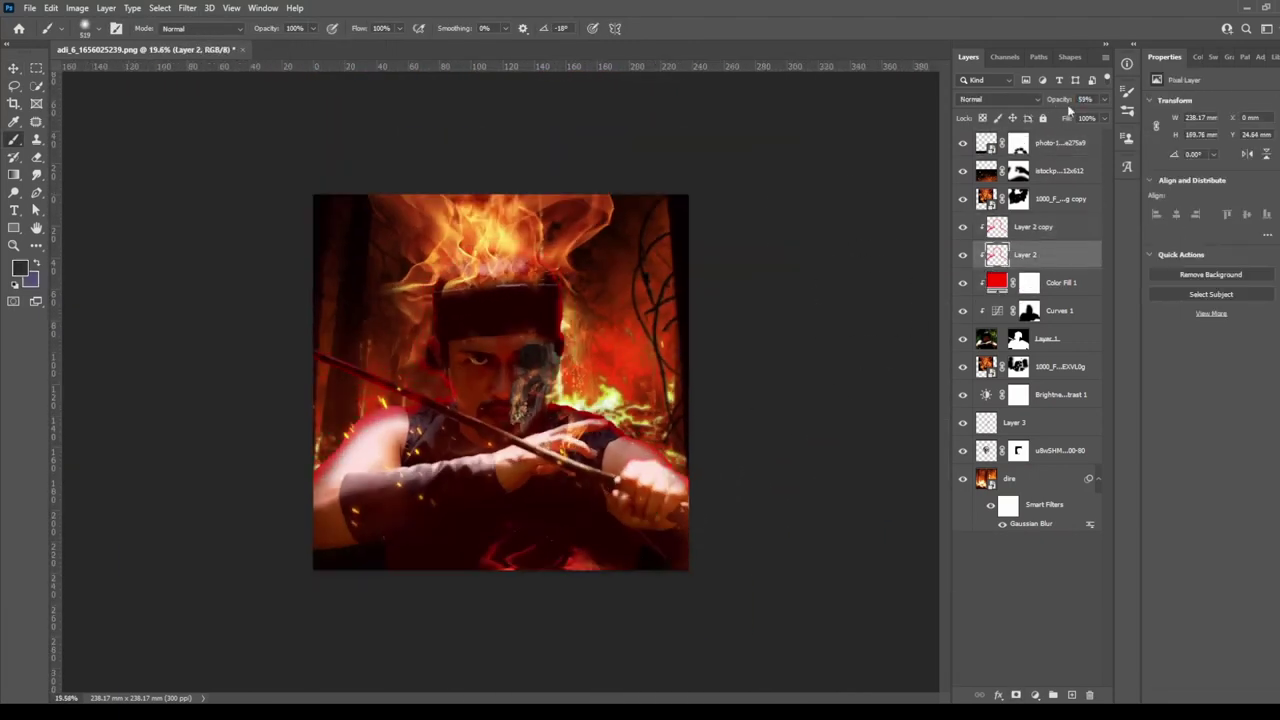
scroll(528, 371, up, 2)
scroll(675, 370, down, 1)
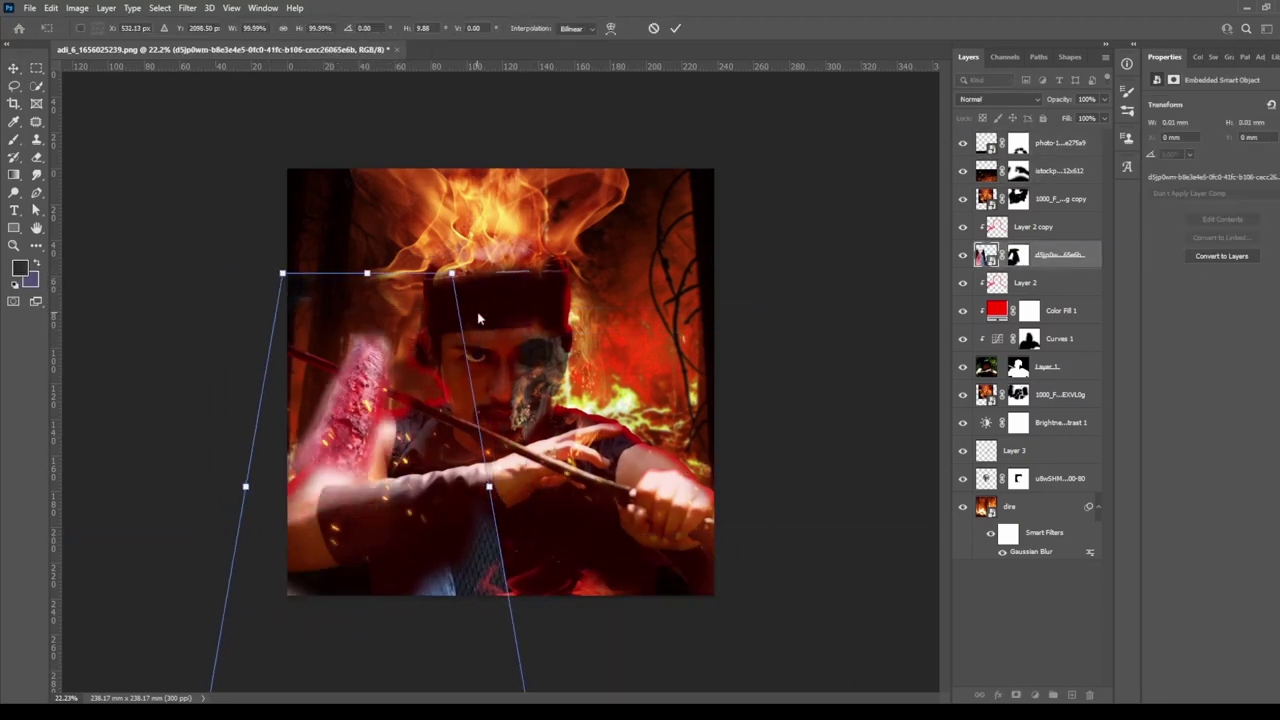
Add a Brightness/Contrast adjustment layer above the half-skull face layer and bring the face into view.
click(1062, 256)
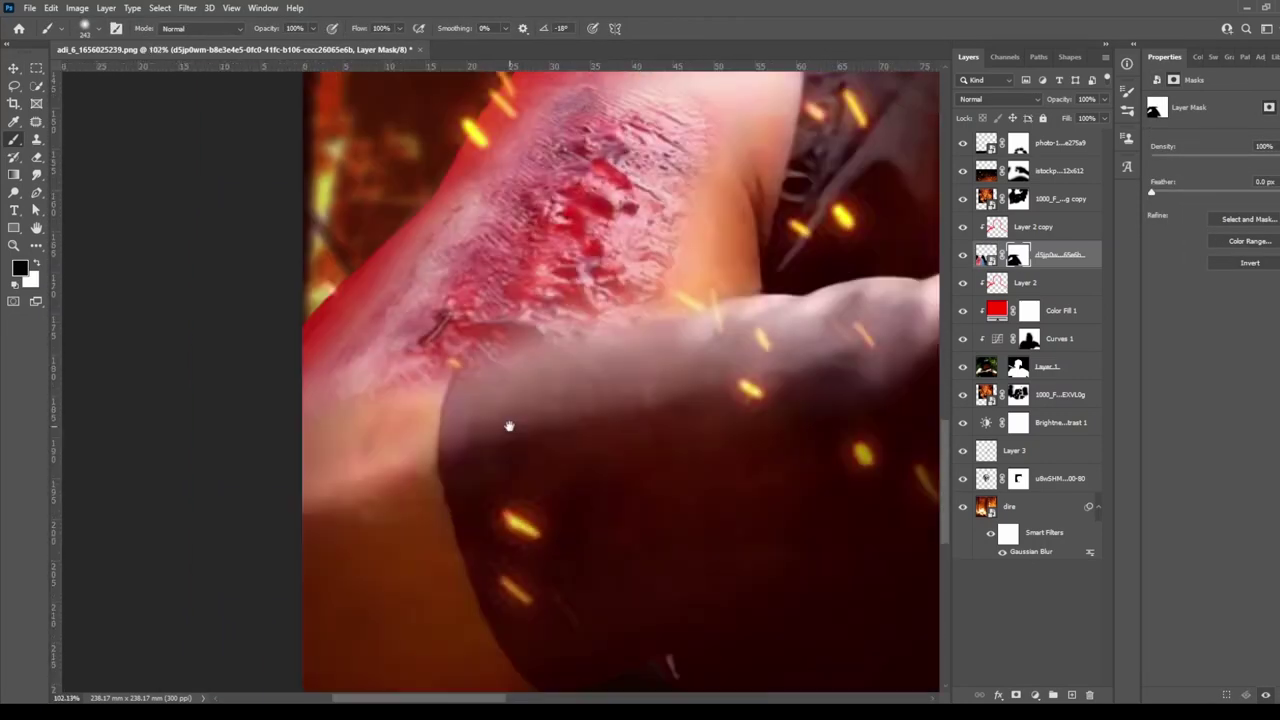
scroll(452, 390, up, 3)
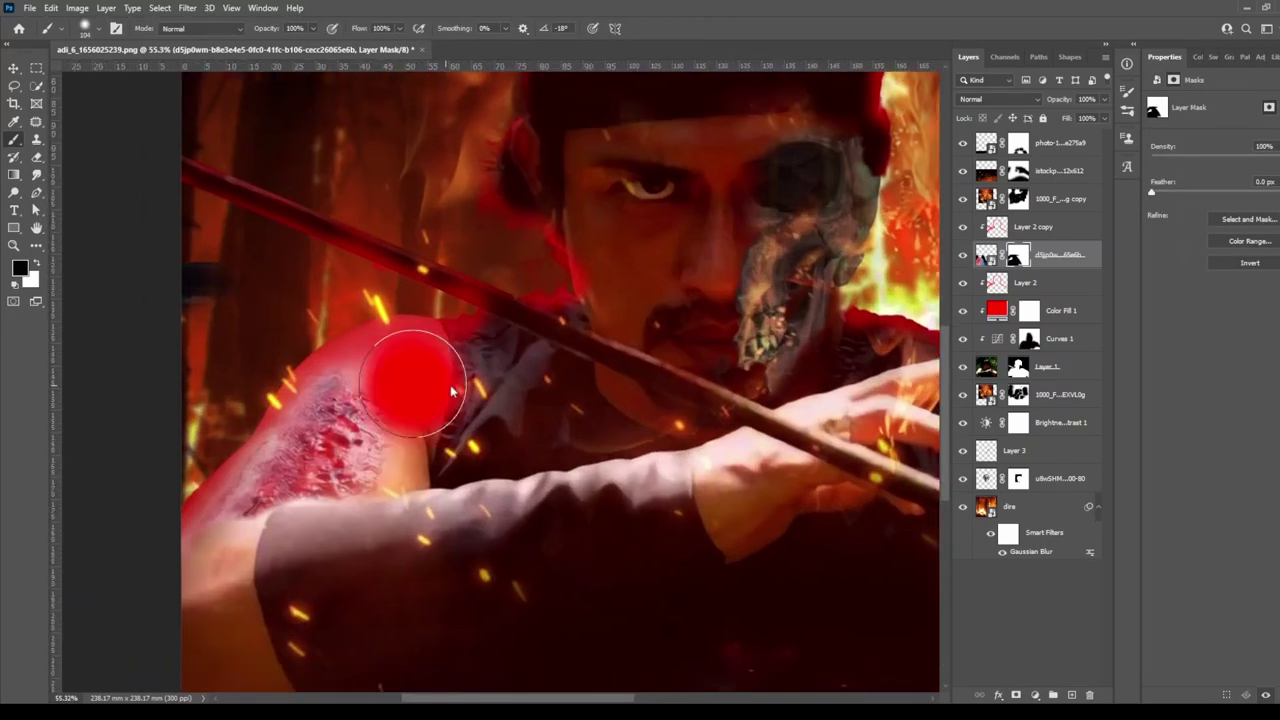
click(986, 255)
key(h)
click(1035, 694)
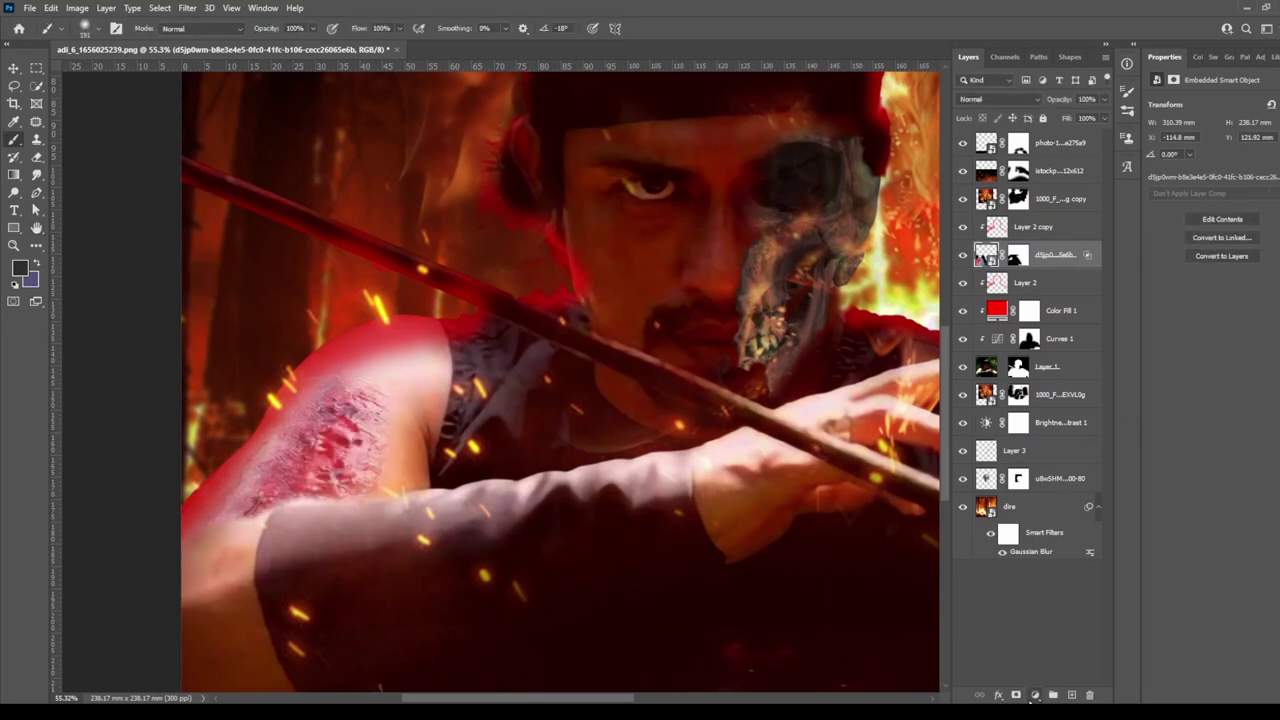
click(1080, 330)
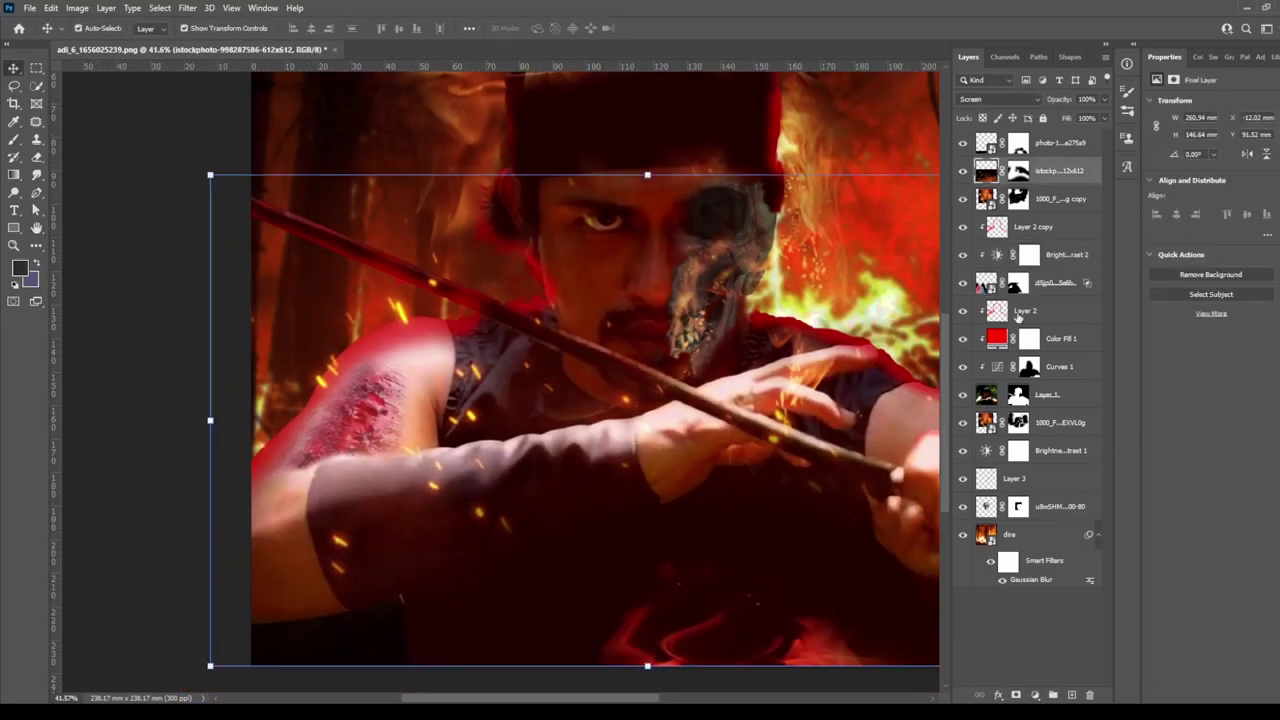
drag(353, 438, 369, 376)
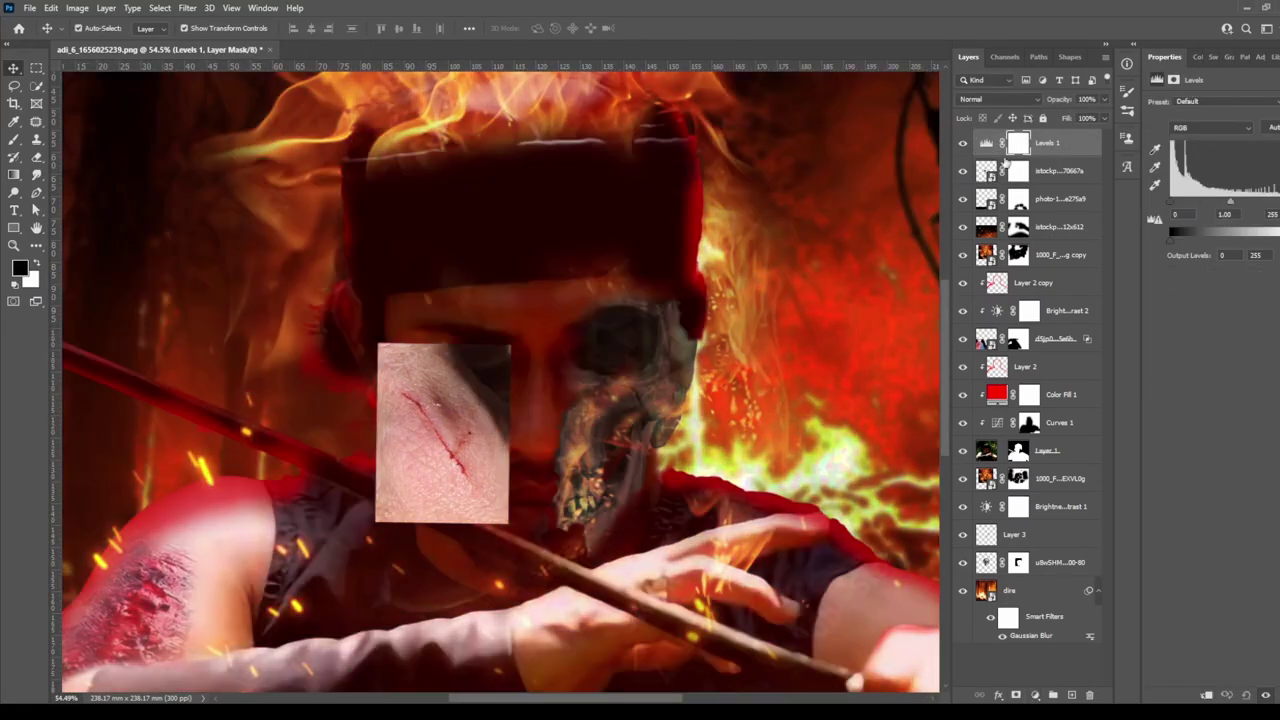
Darken the cut patch with a Levels layer (black input 143) and mask out its edges.
click(1206, 694)
drag(1172, 203, 1239, 213)
click(1016, 172)
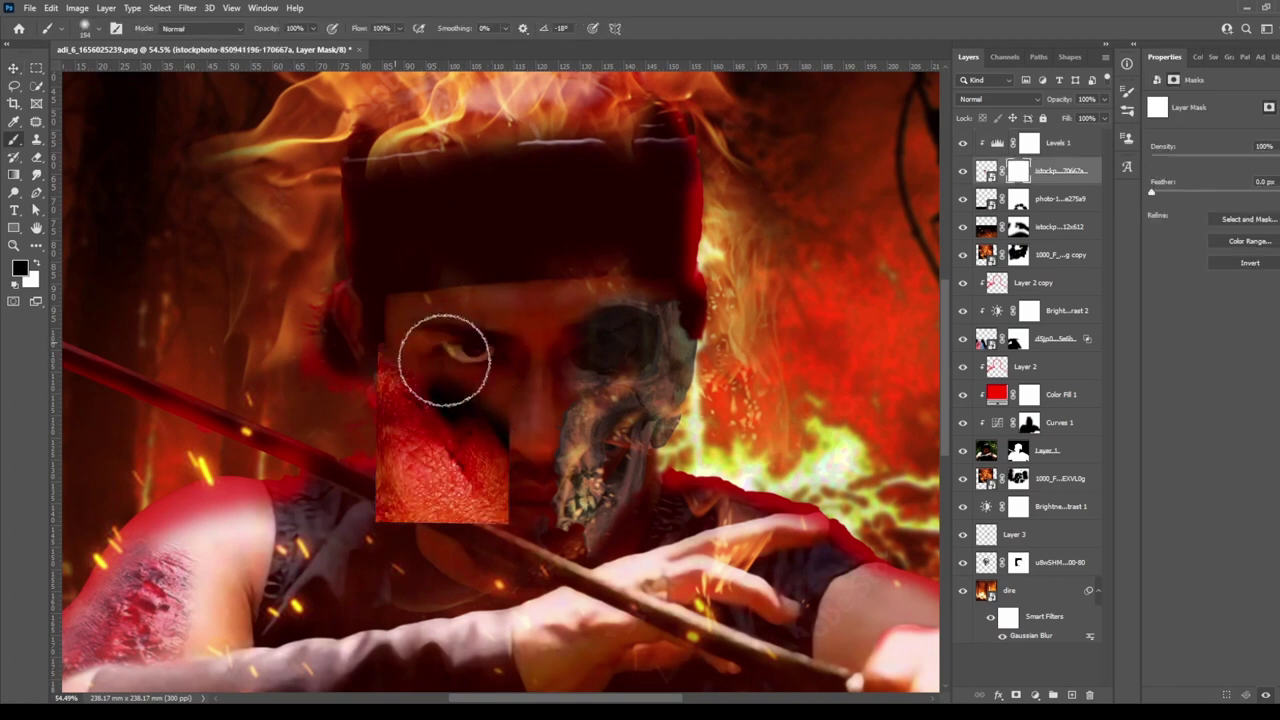
drag(387, 505, 369, 429)
scroll(369, 429, up, 5)
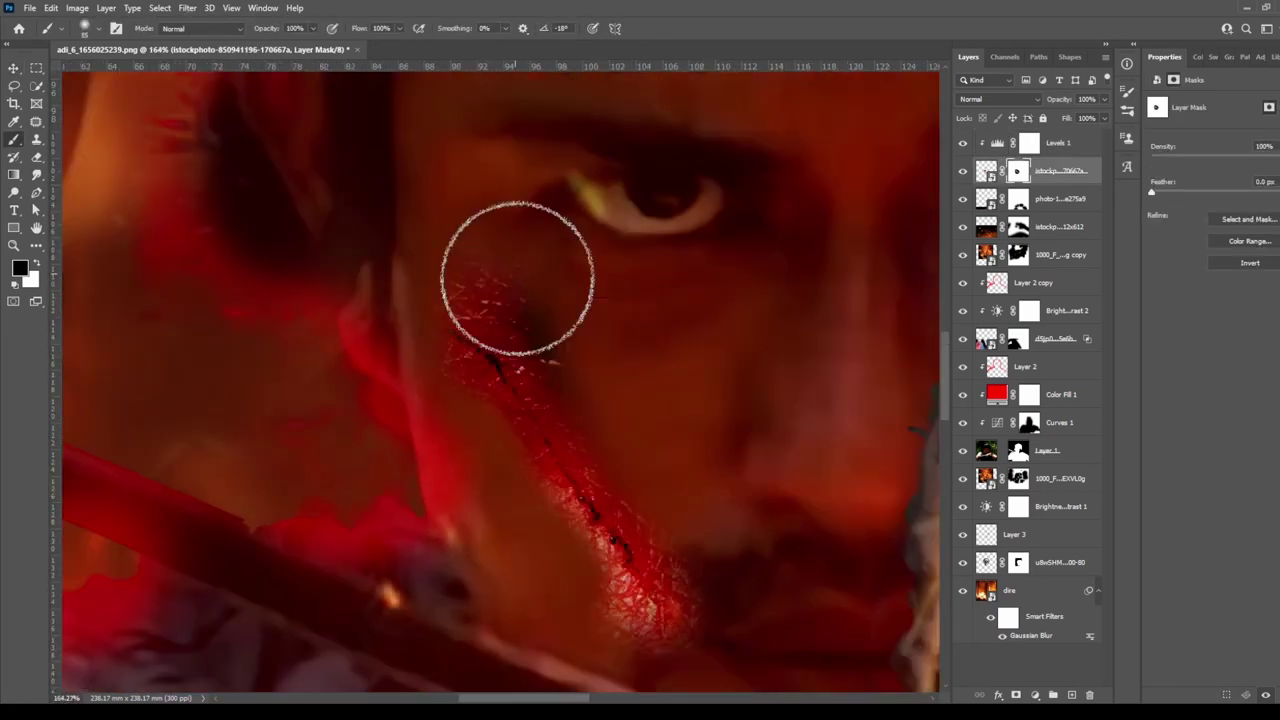
mouse_move(517, 277)
mouse_down()
mouse_move(713, 615)
mouse_move(457, 386)
mouse_up()
scroll(457, 386, down, 5)
scroll(366, 477, up, 10)
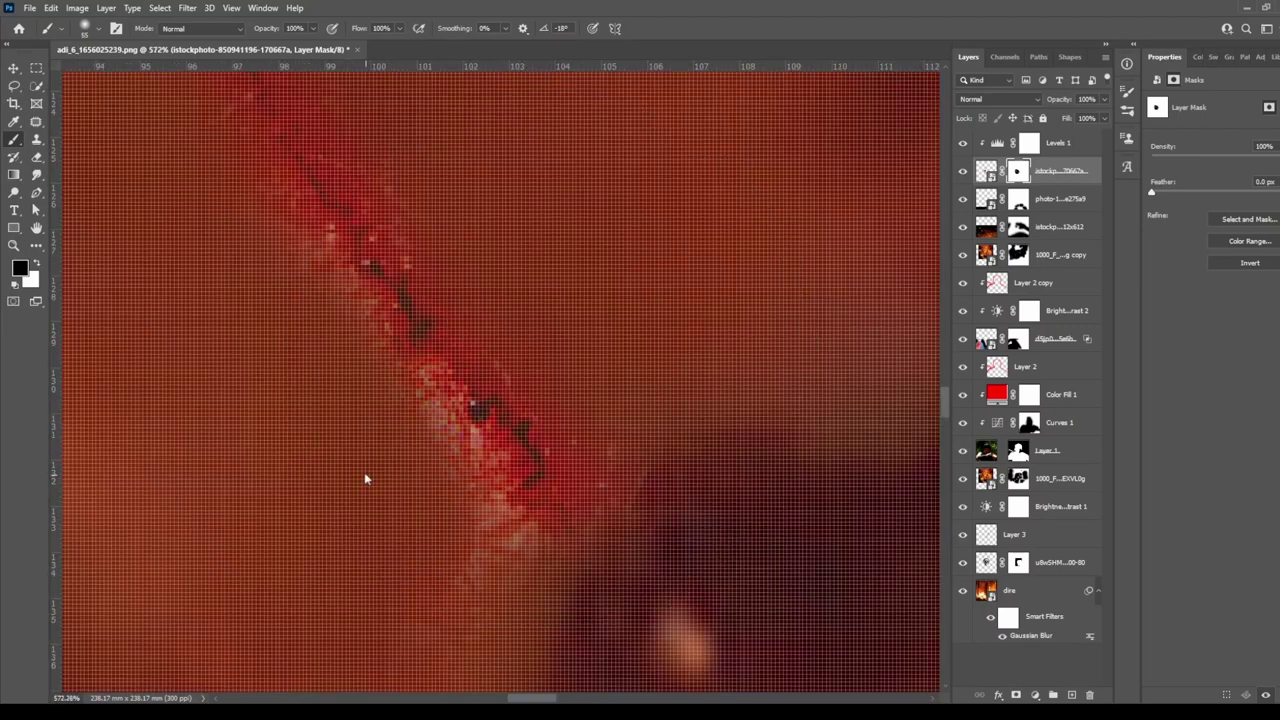
scroll(509, 273, down, 5)
scroll(509, 273, down, 3)
Warp the cut patch so the gash fits the man's cheek.
key(v)
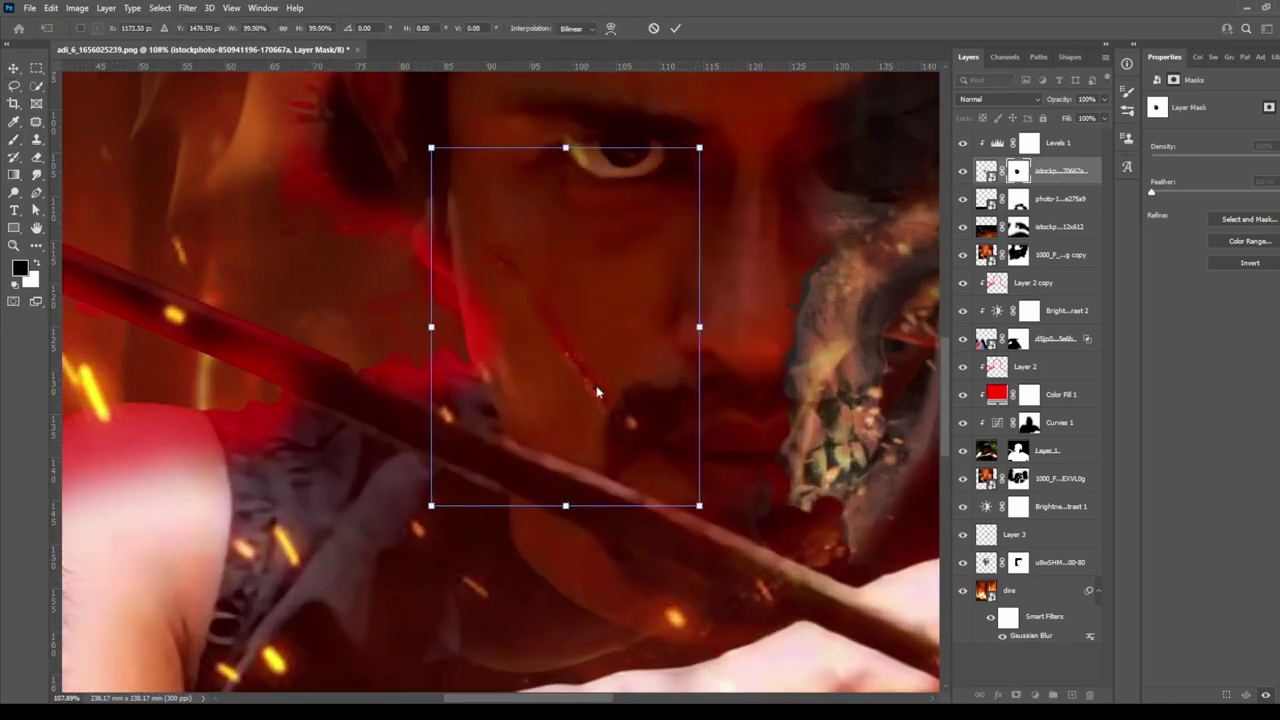
right_click(620, 263)
click(531, 345)
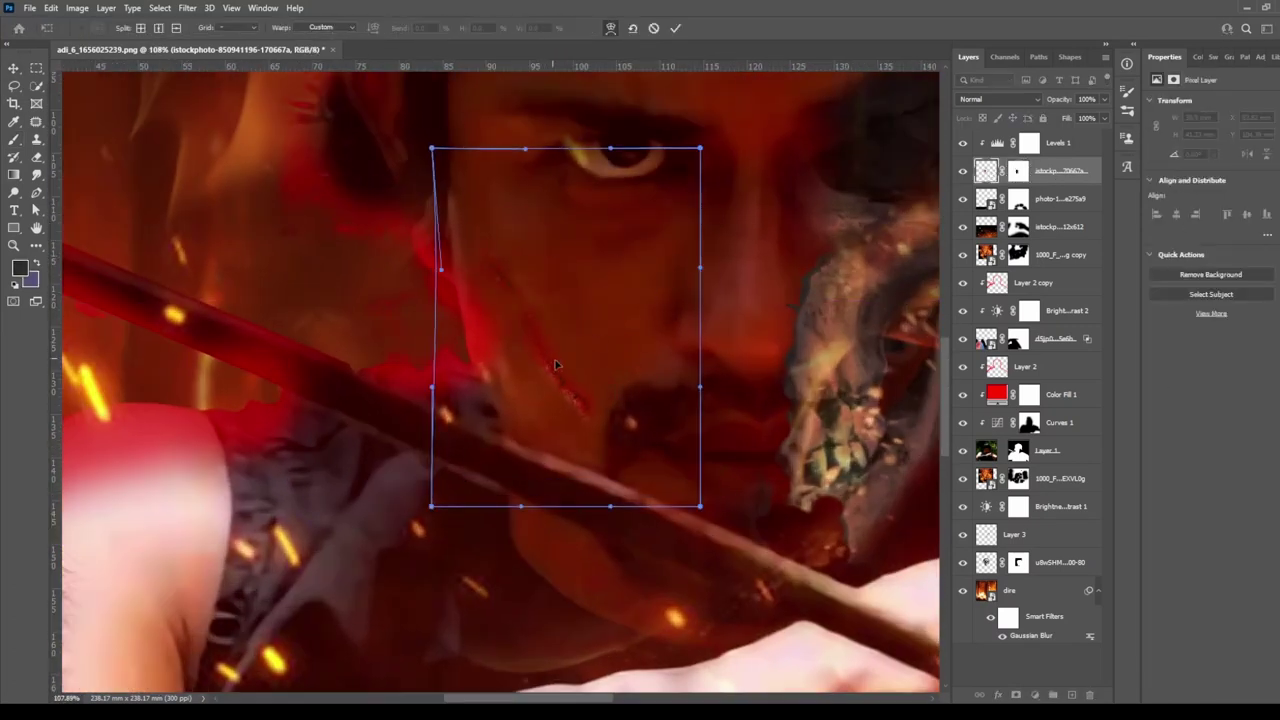
scroll(557, 365, down, 3)
key(Return)
scroll(503, 188, down, 3)
Reselect the half-skull face layer and confirm a free transform on it.
click(503, 188)
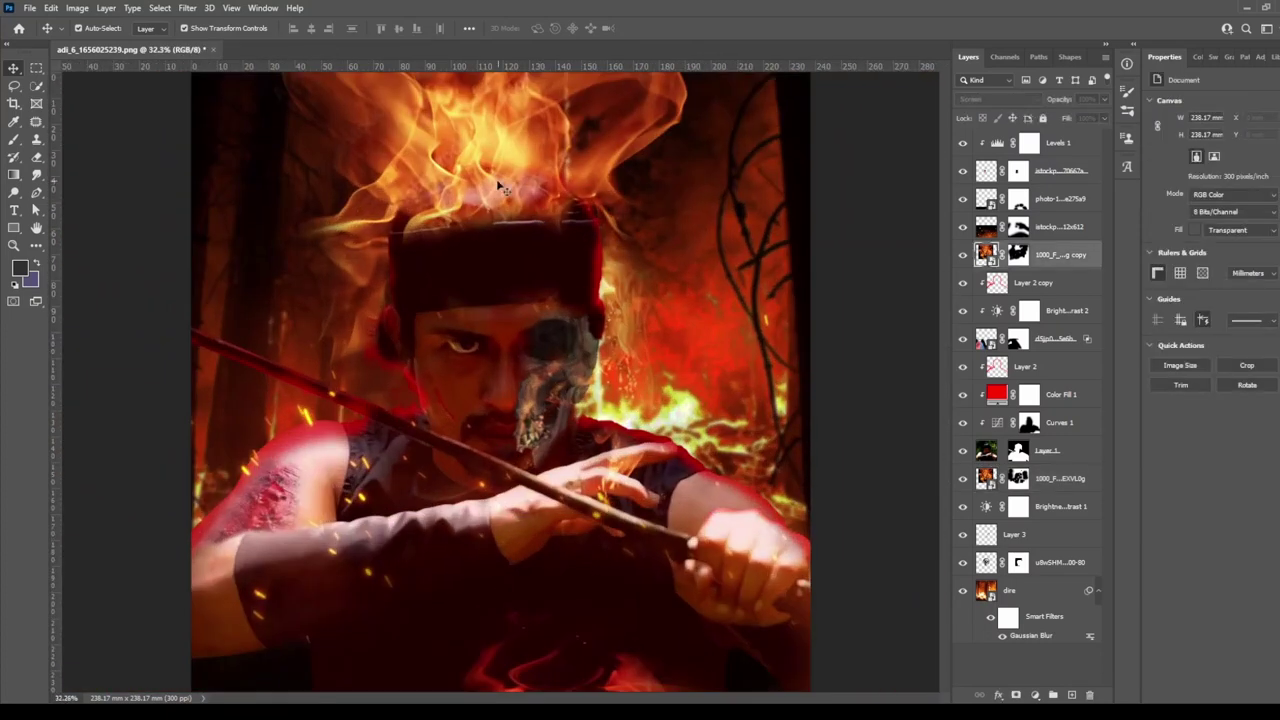
scroll(500, 380, down, 2)
scroll(500, 380, up, 3)
click(287, 511)
key(ctrl+t)
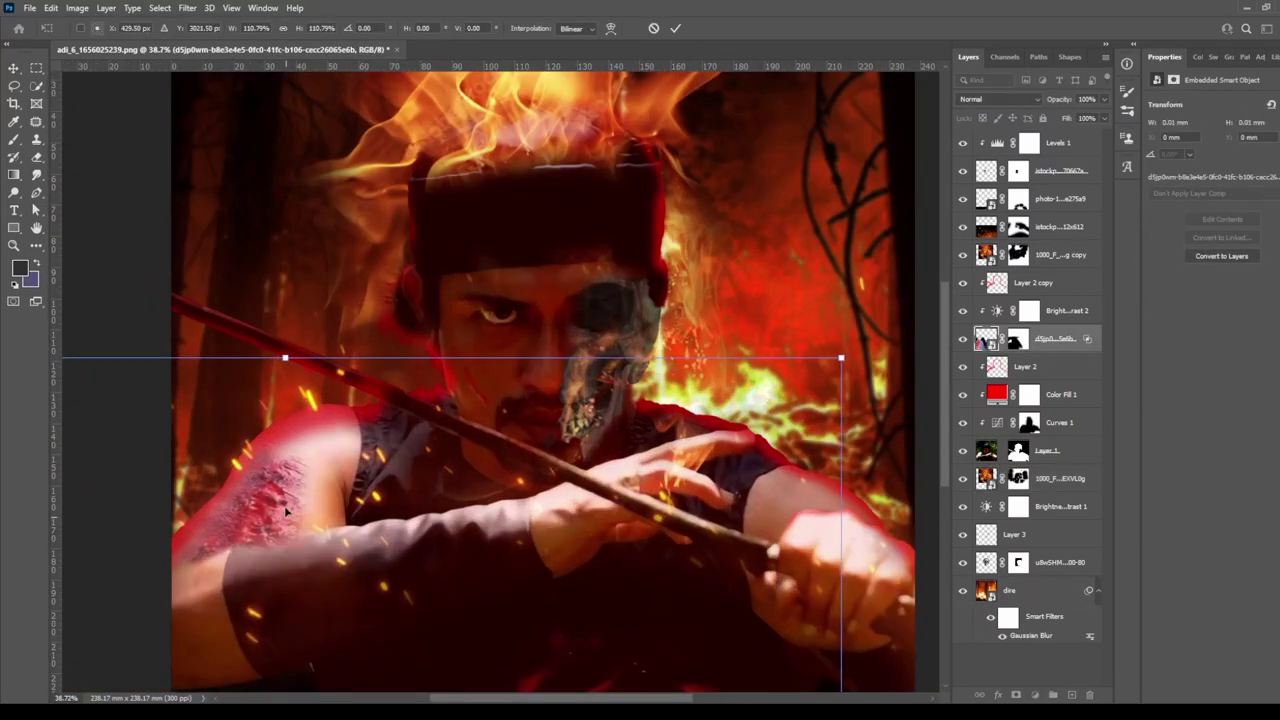
key(Return)
scroll(287, 511, down, 2)
scroll(287, 511, down, 1)
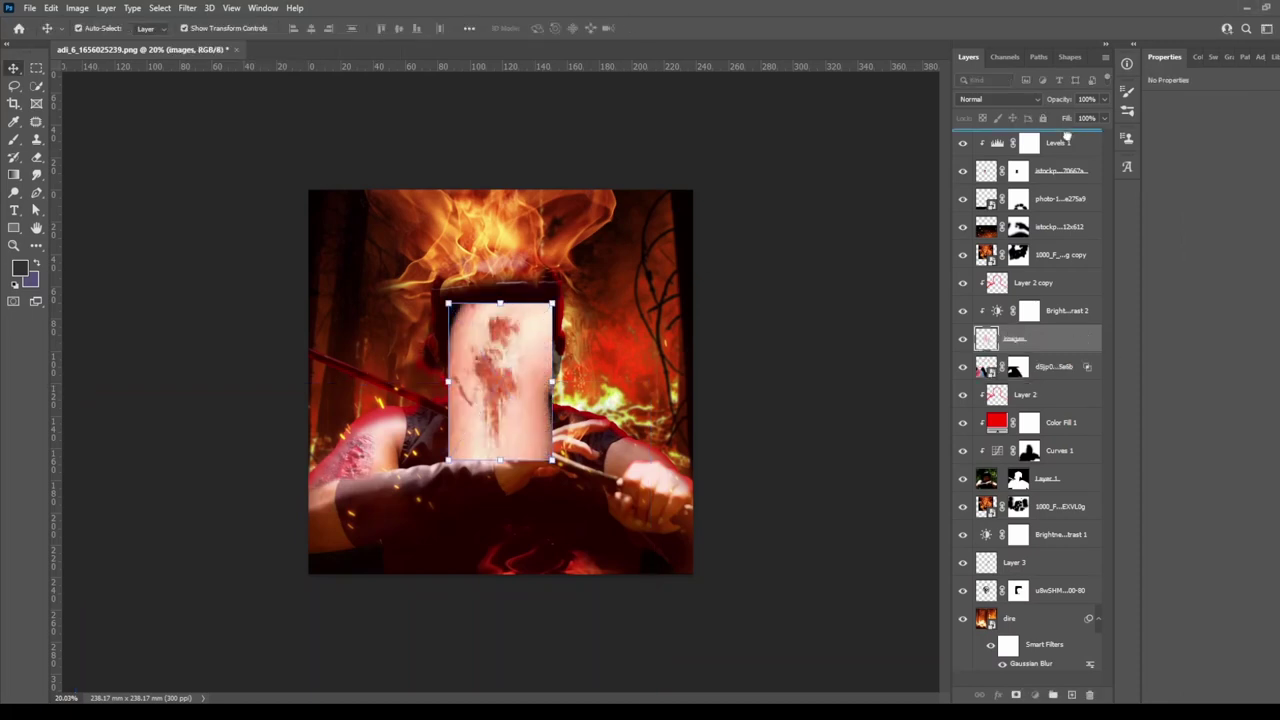
Place the wound texture and darken it with a Levels adjustment.
scroll(500, 400, up, 2)
drag(565, 480, 665, 520)
scroll(697, 488, up, 1)
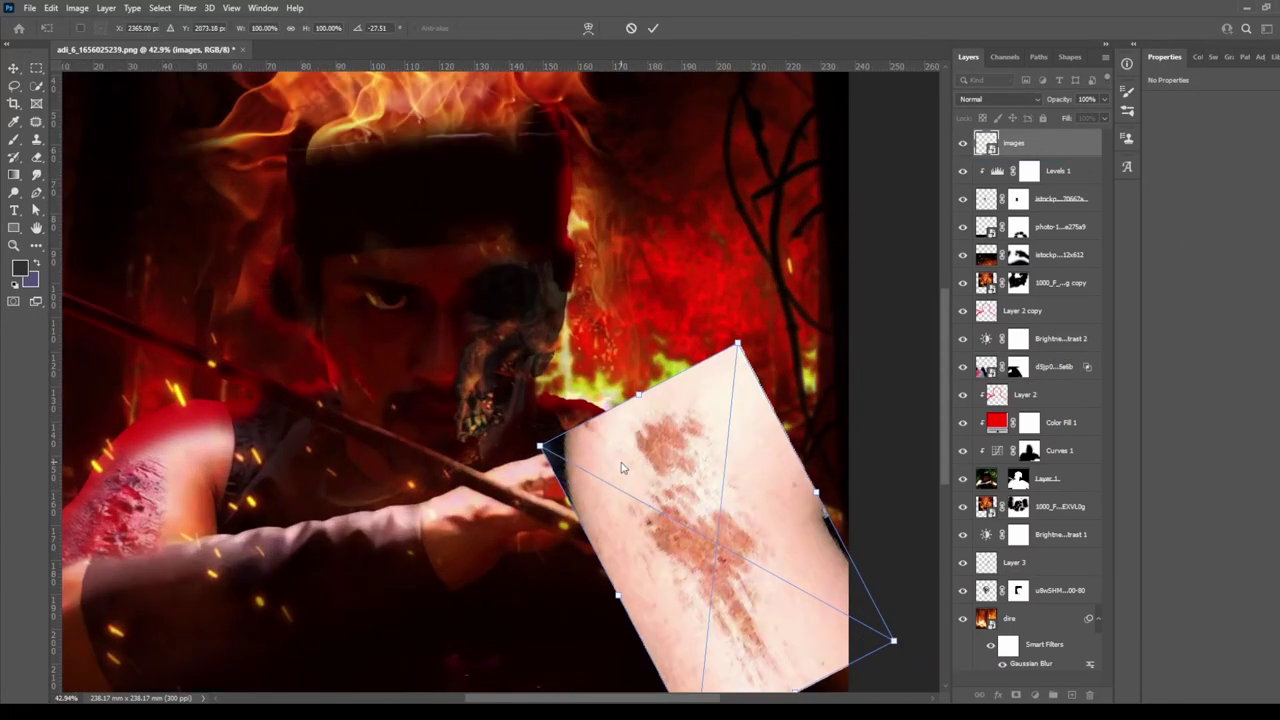
key(Return)
click(1034, 694)
click(1088, 538)
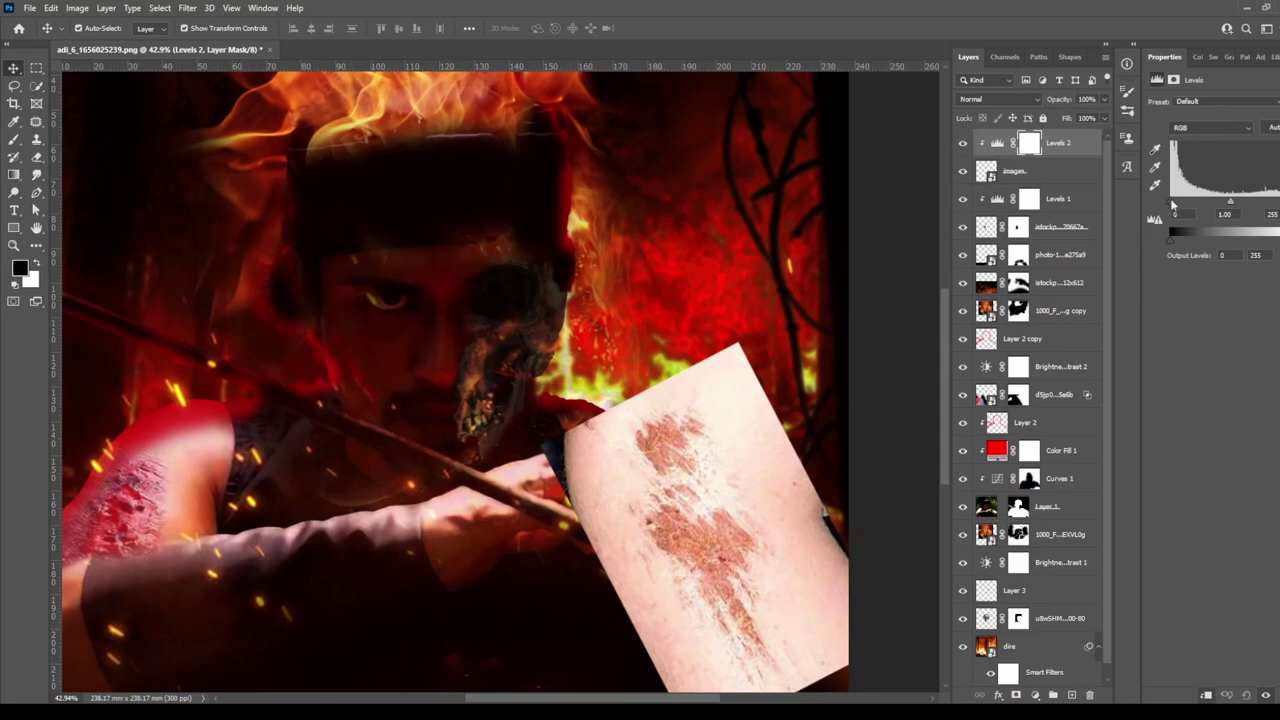
drag(1173, 205, 1195, 205)
Mask out the wound texture's upper-right part and rotate it along the forearm.
click(1045, 171)
click(1016, 694)
key(b)
mouse_move(700, 380)
mouse_down()
mouse_move(771, 400)
mouse_move(815, 540)
mouse_move(571, 500)
mouse_move(729, 471)
mouse_up()
key(ctrl+t)
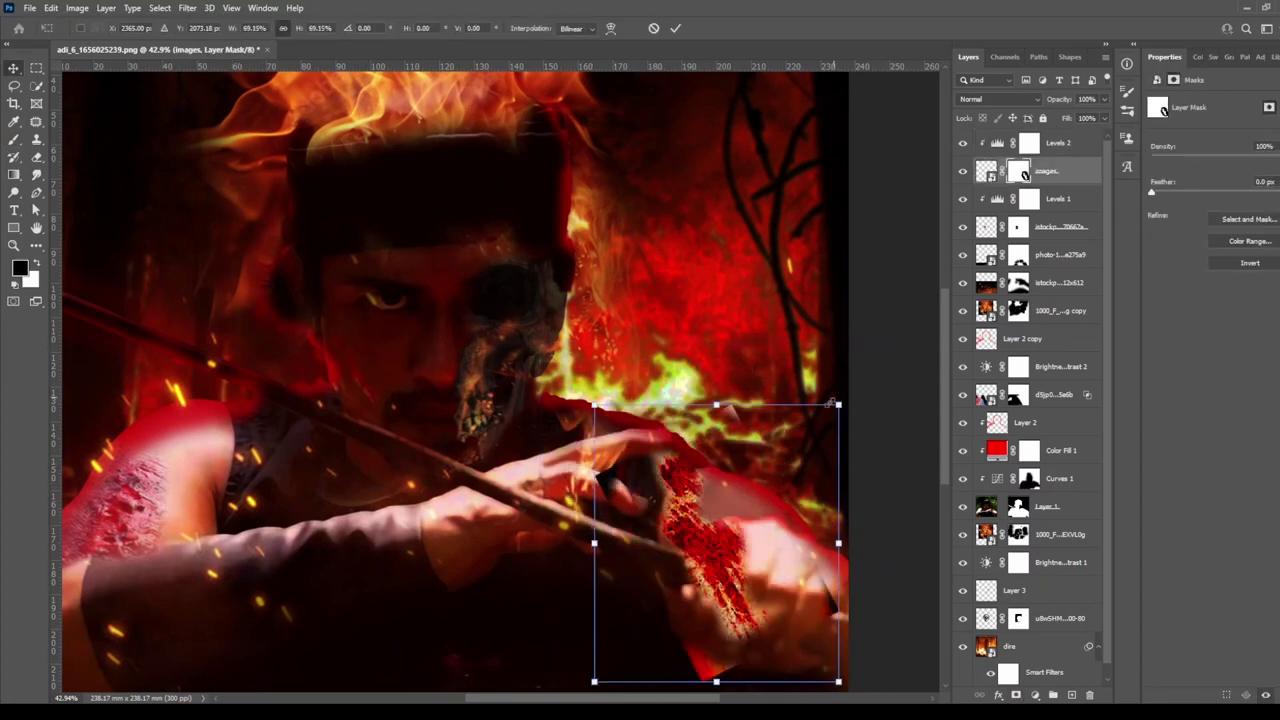
drag(830, 403, 836, 440)
key(Return)
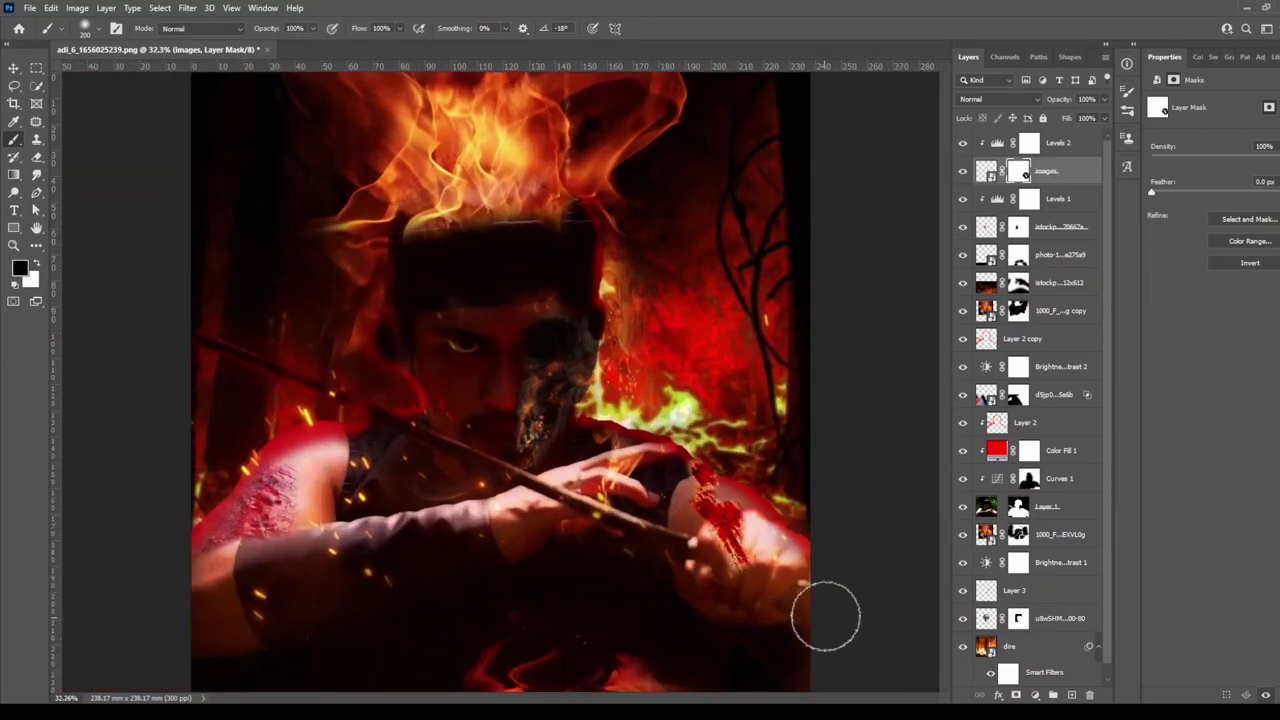
Rotate and enlarge the wound texture over the right forearm.
key(v)
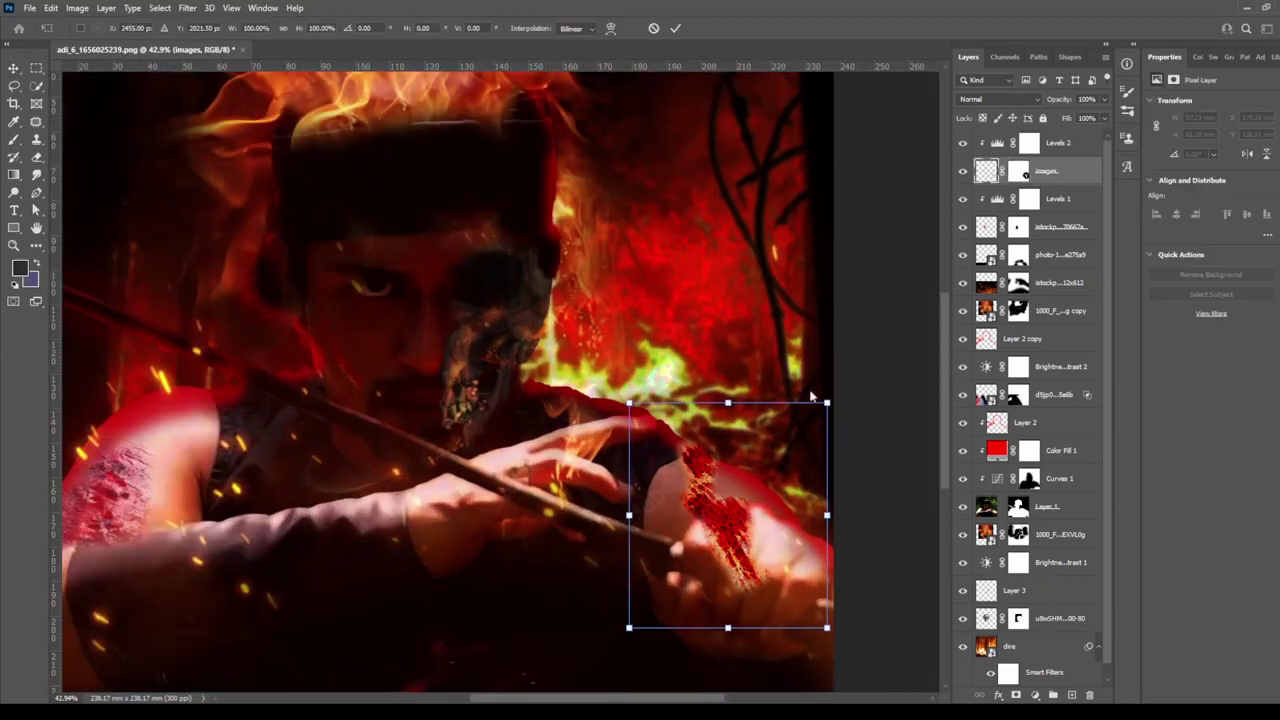
mouse_move(838, 640)
mouse_down()
mouse_move(775, 535)
mouse_move(749, 600)
mouse_up()
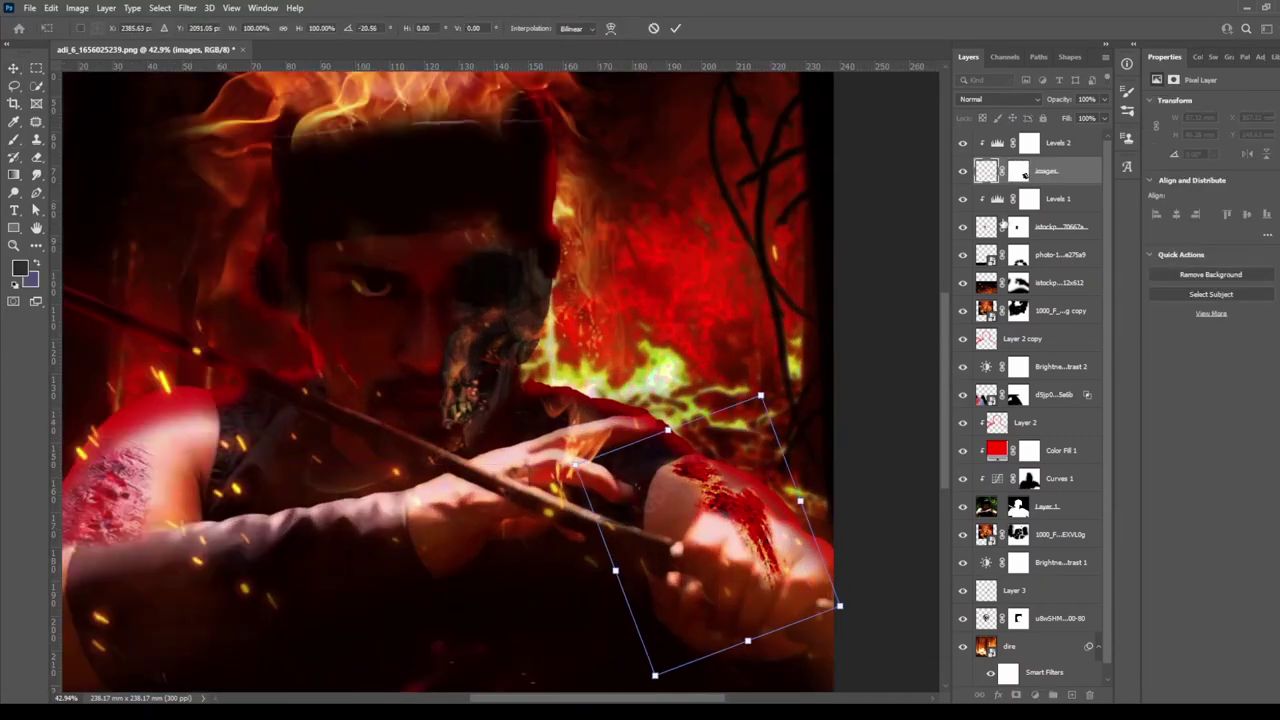
key(Return)
scroll(720, 470, up, 3)
key(b)
scroll(706, 452, up, 2)
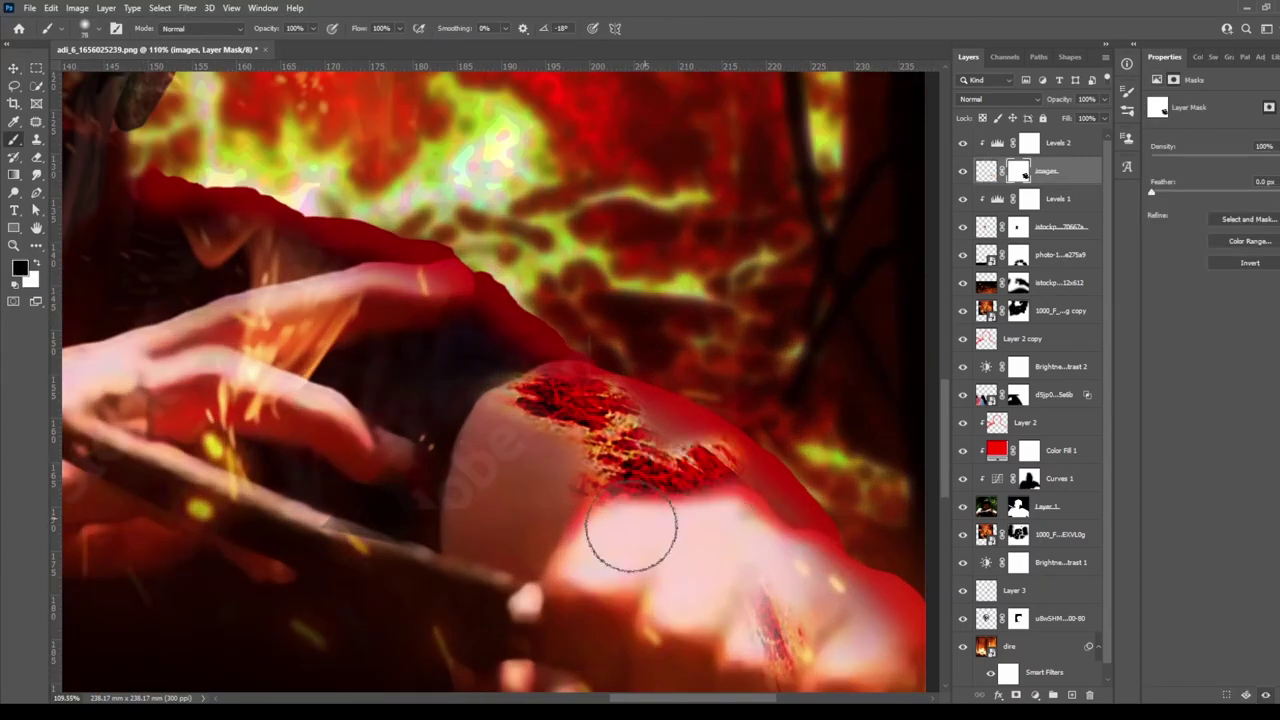
scroll(809, 567, down, 4)
key(v)
Add a Curves adjustment above Levels 2 to brighten the wound's highlights.
click(1050, 143)
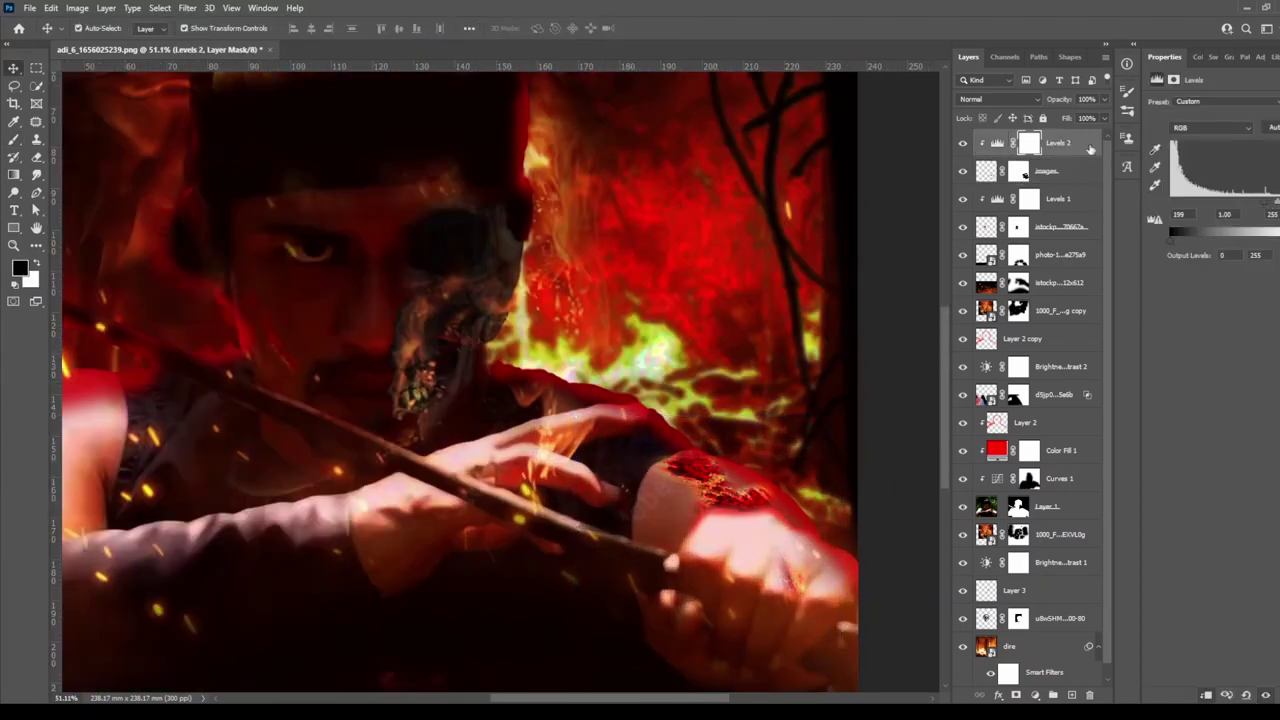
key(ctrl+m)
drag(1274, 246, 1237, 252)
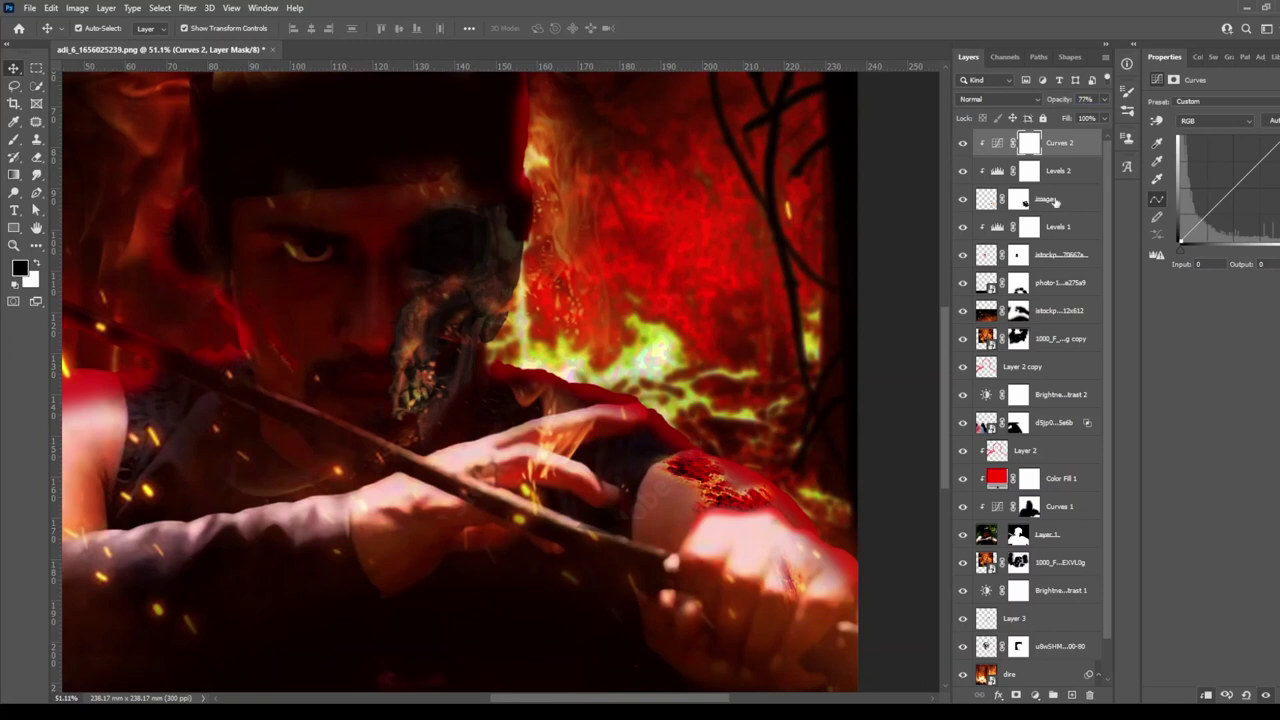